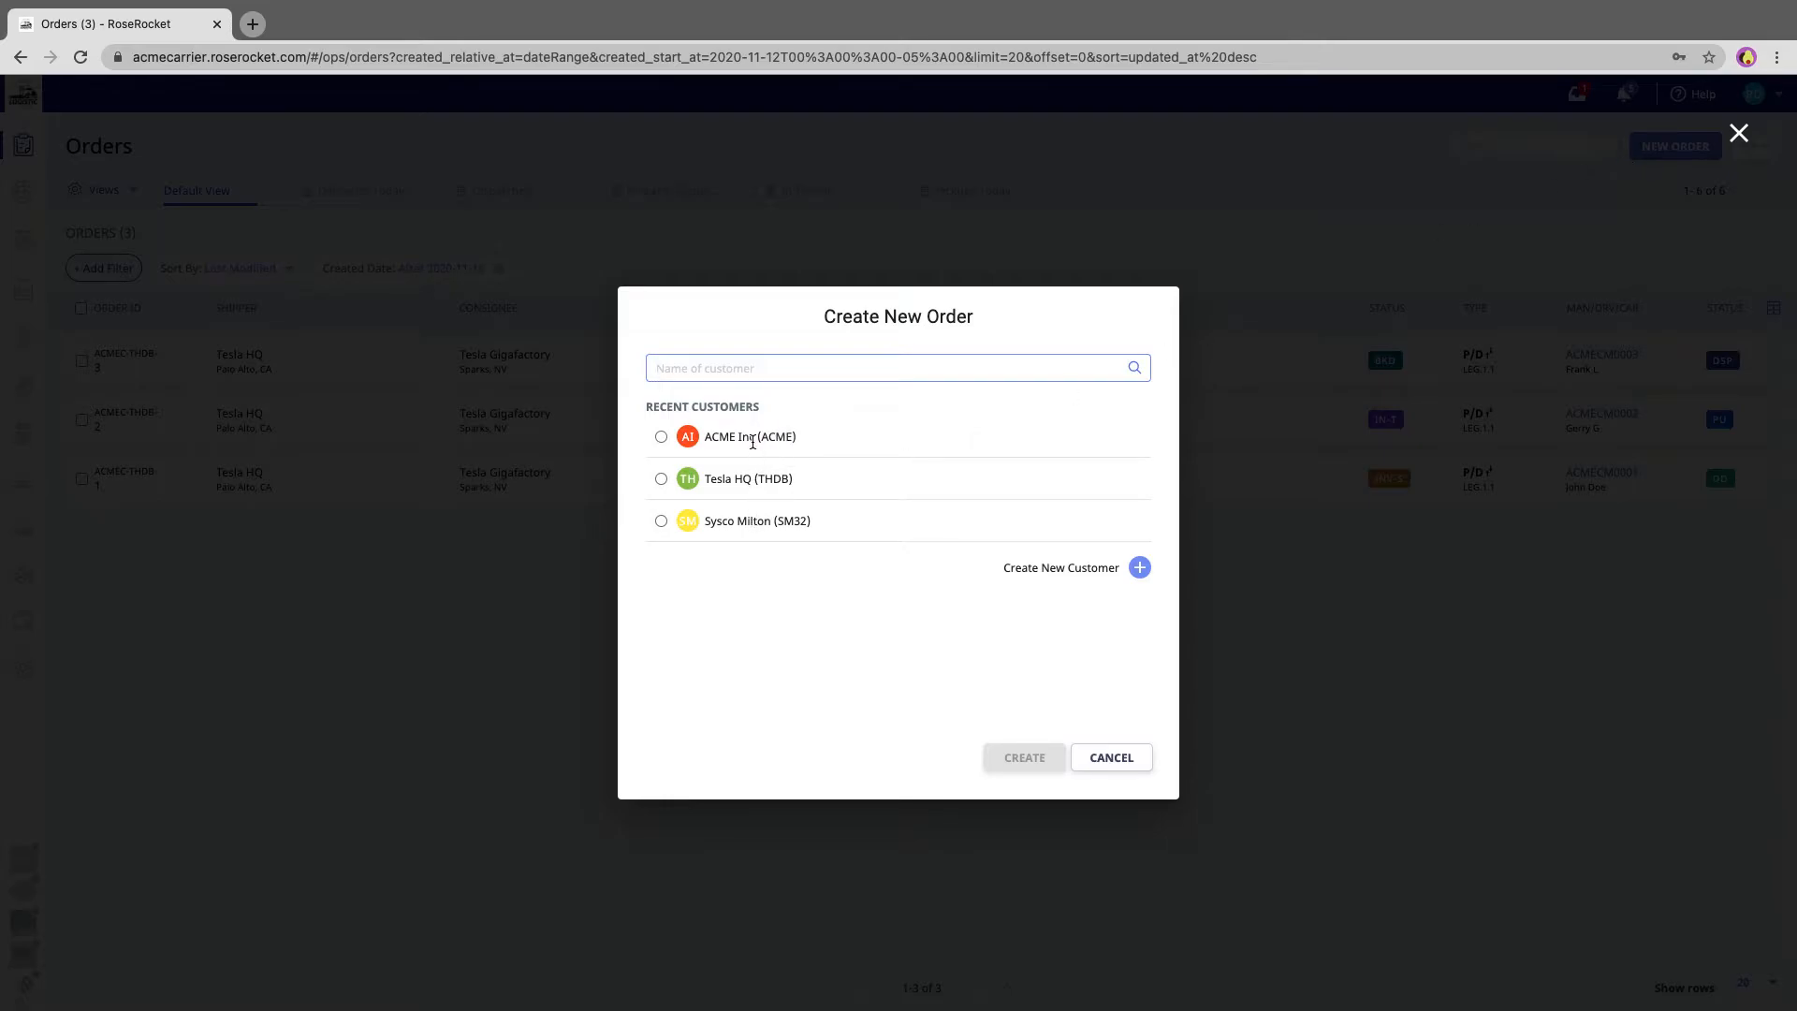
# - Create a new order for the customer ACME Inc (ACME), found by searching for acme
pyautogui.click(737, 369)
pyautogui.write('acme')
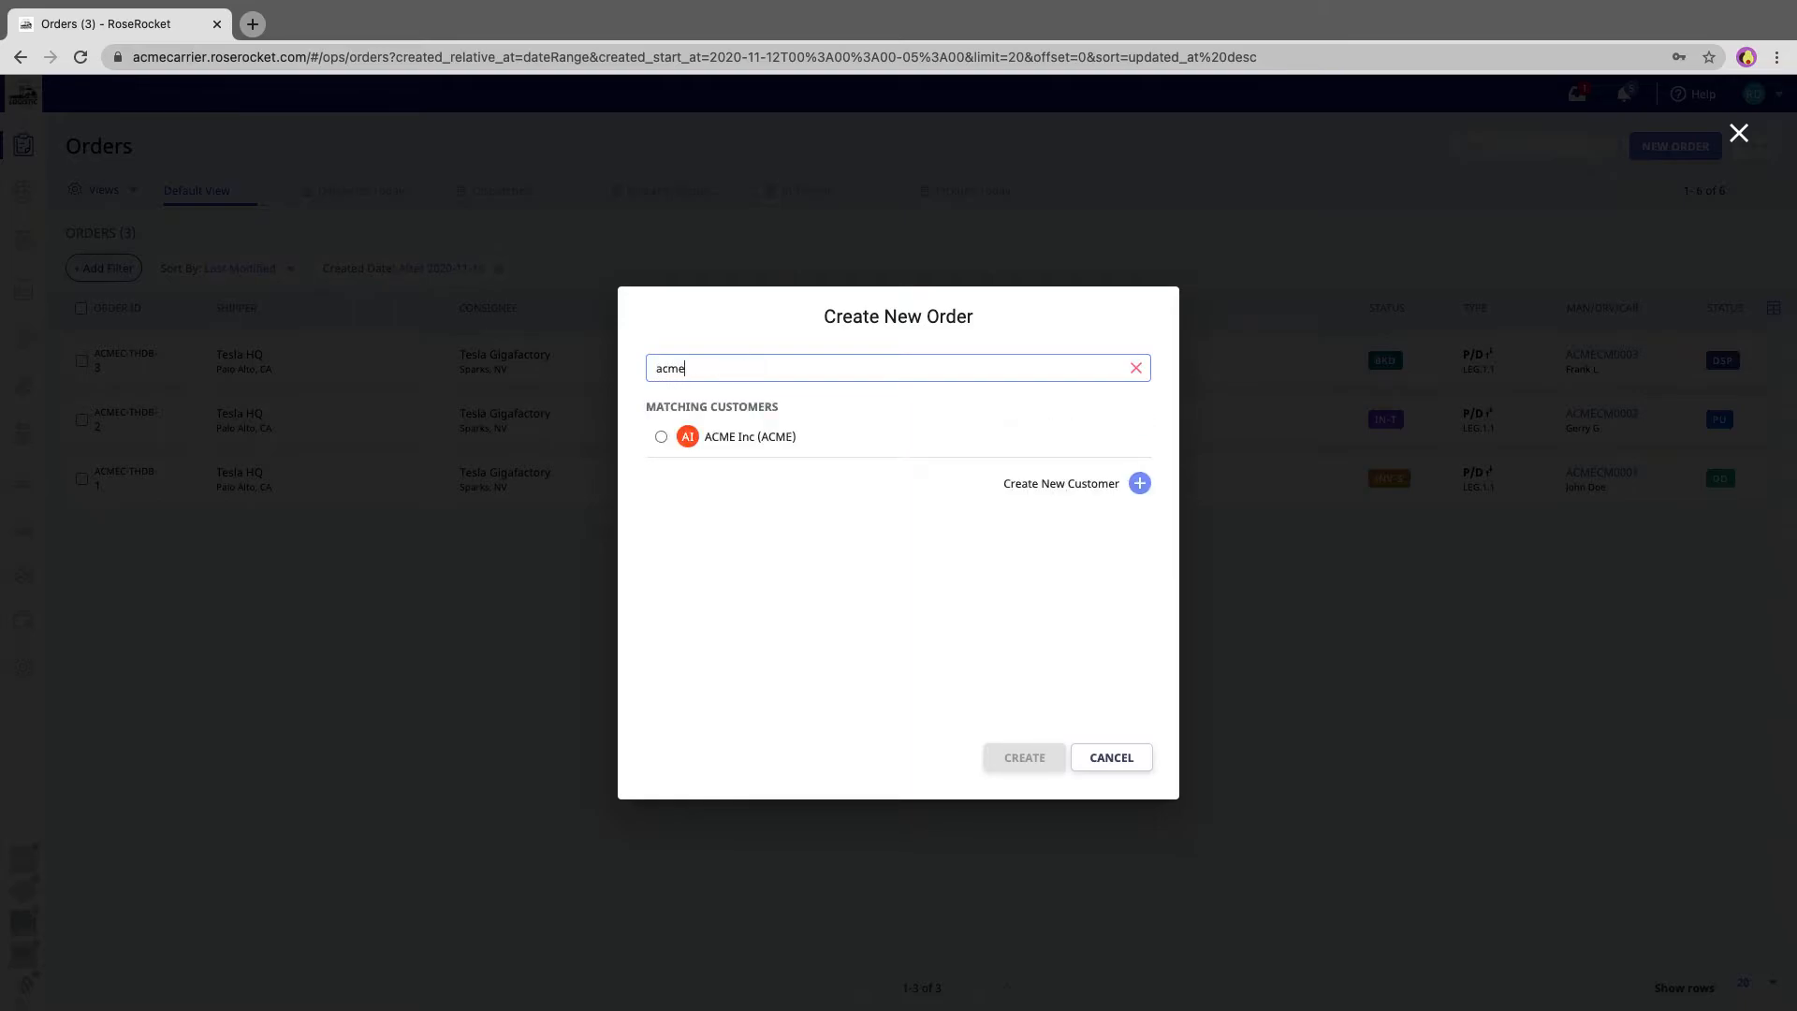
pyautogui.click(737, 432)
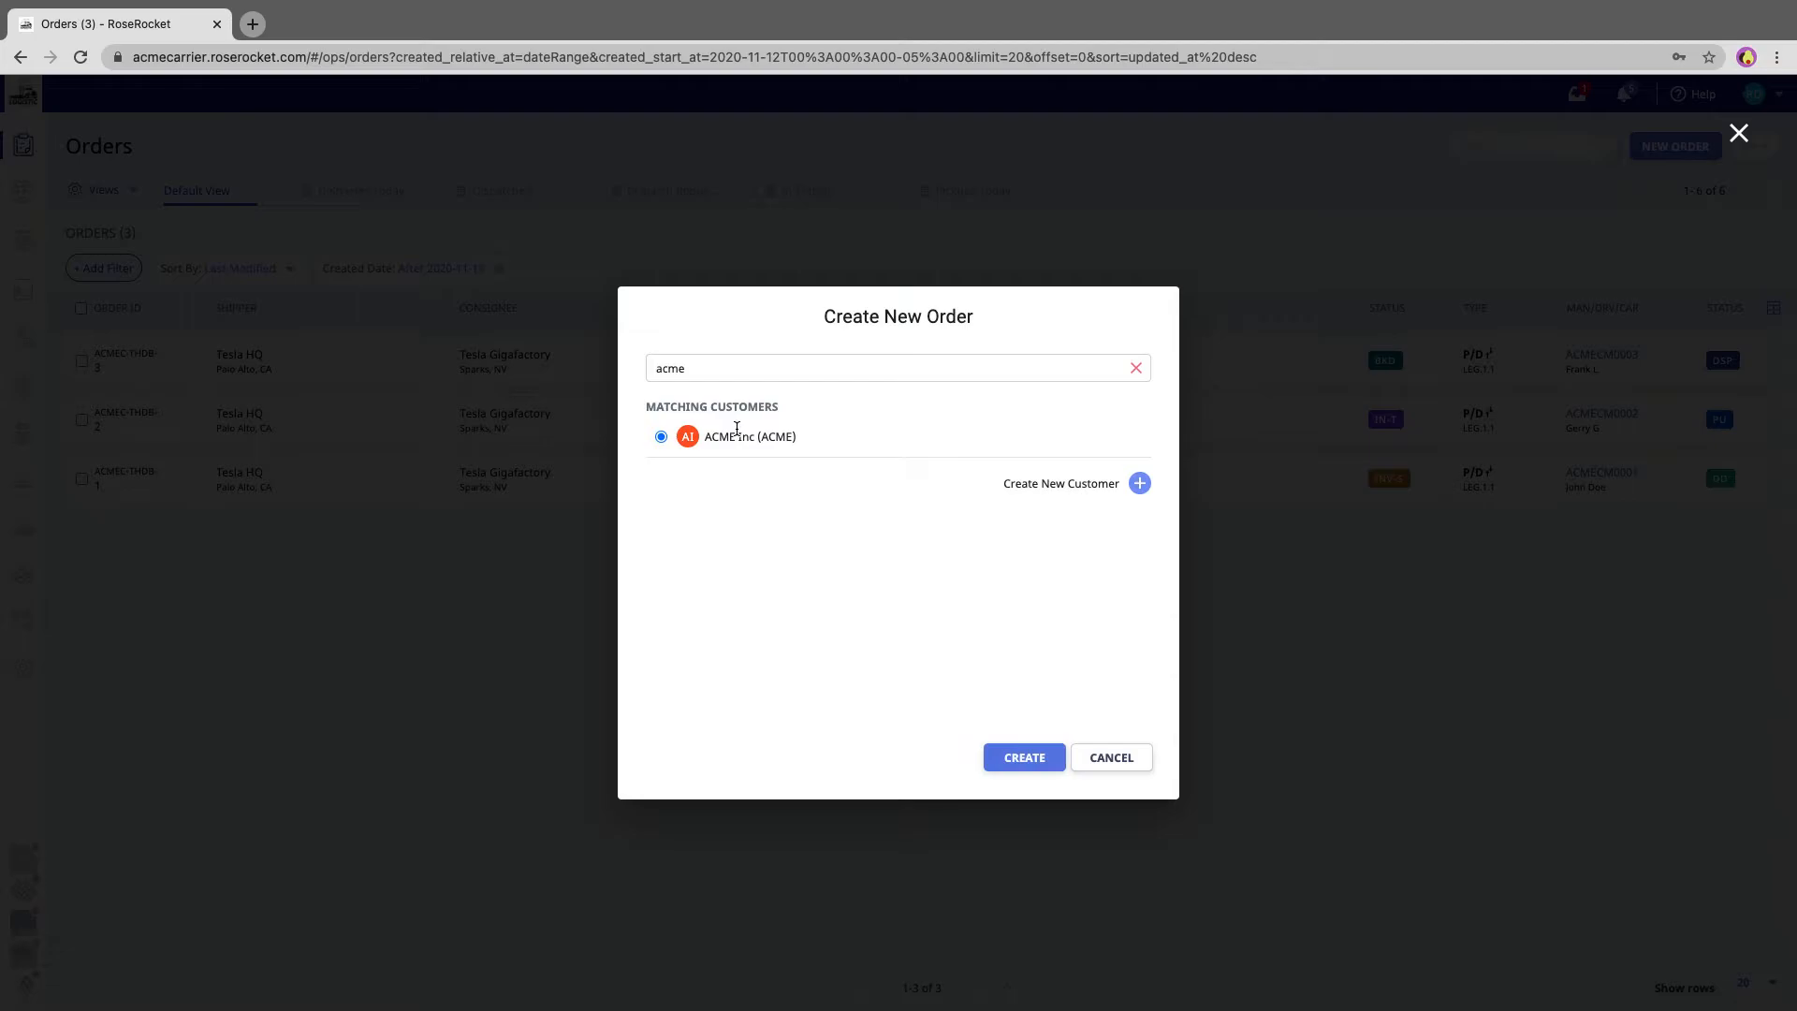
pyautogui.click(1018, 757)
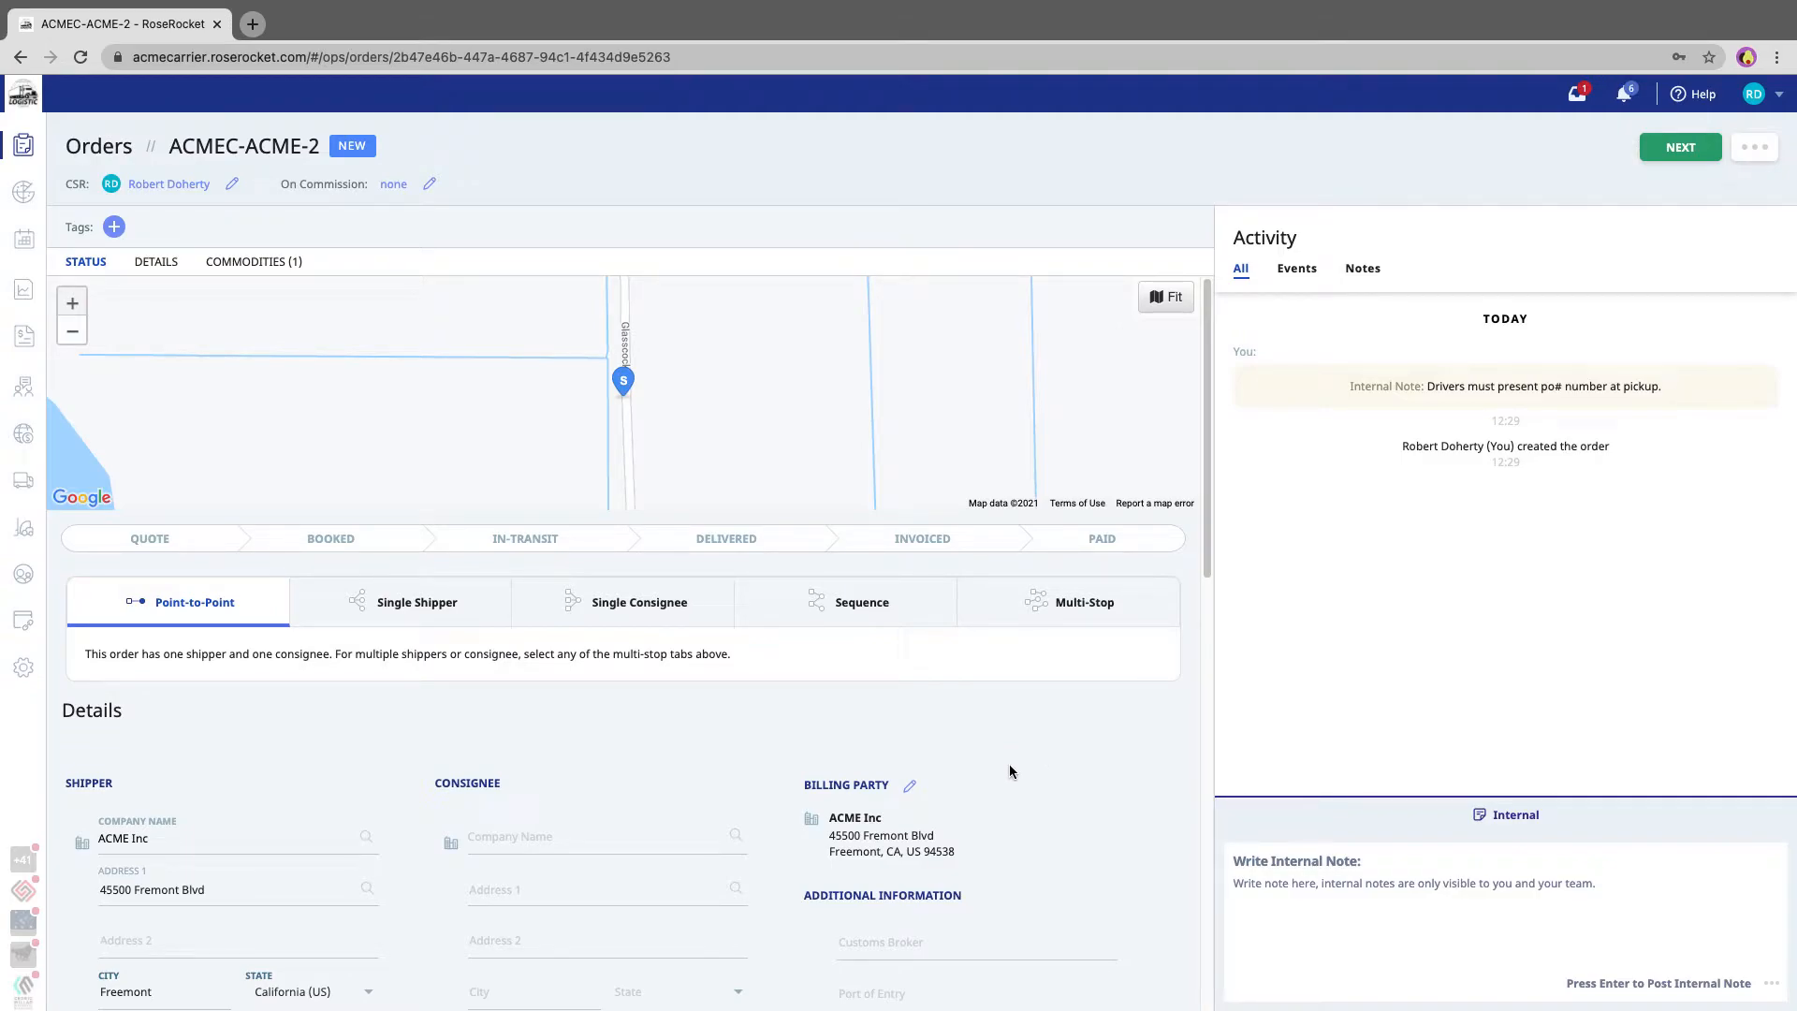
# - Review the new order's form sections, from shipper and consignee details down to commodities
pyautogui.scroll(-5, 959, 794)
pyautogui.scroll(-5, 960, 793)
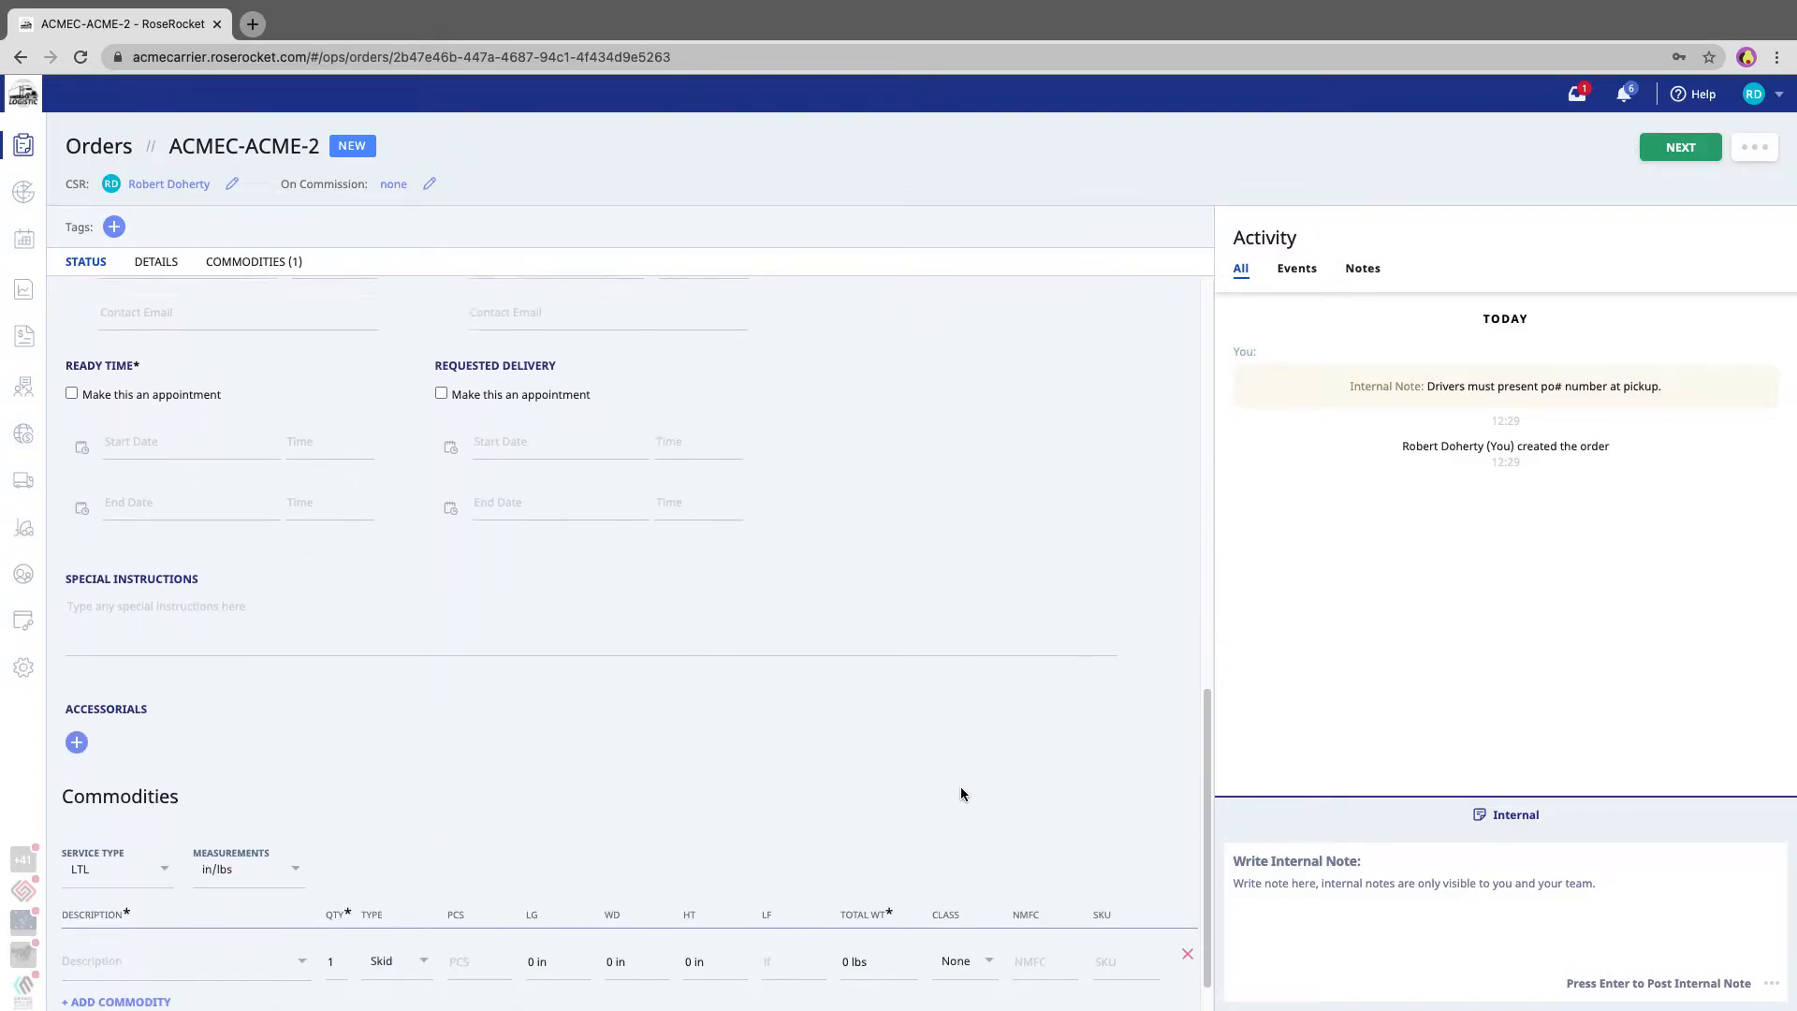
pyautogui.scroll(-1, 960, 794)
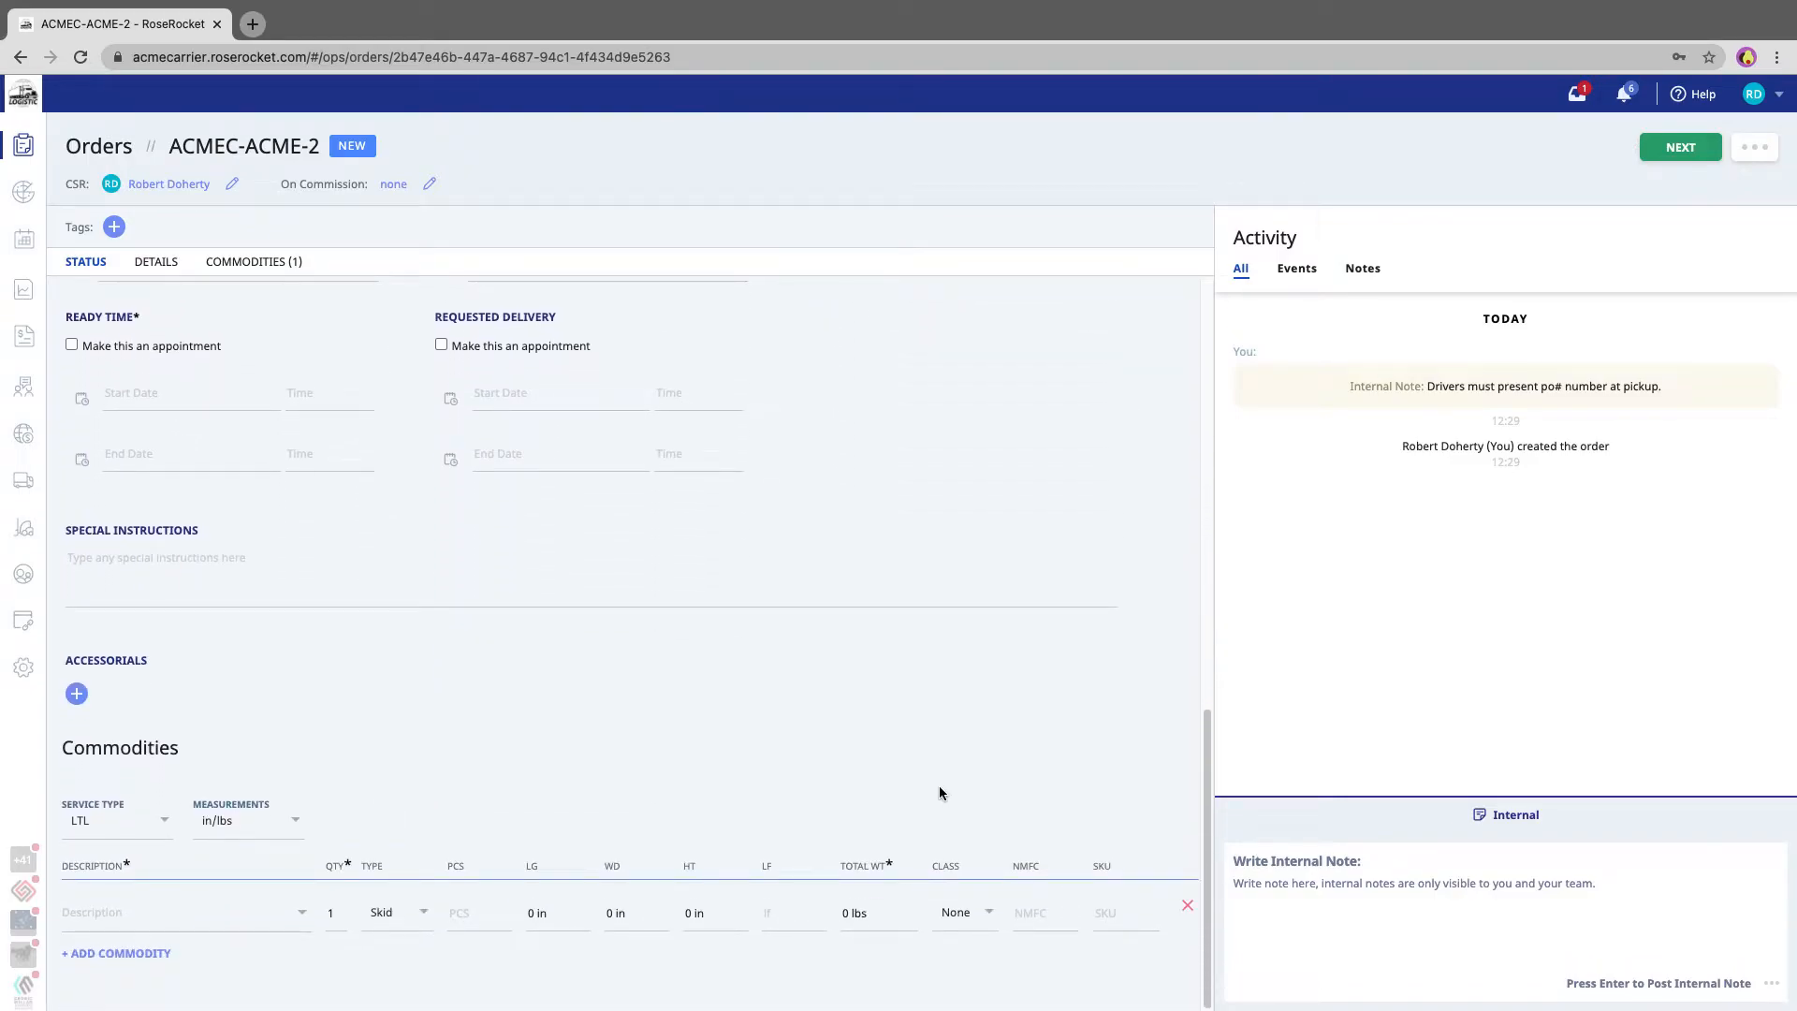
pyautogui.scroll(10, 886, 794)
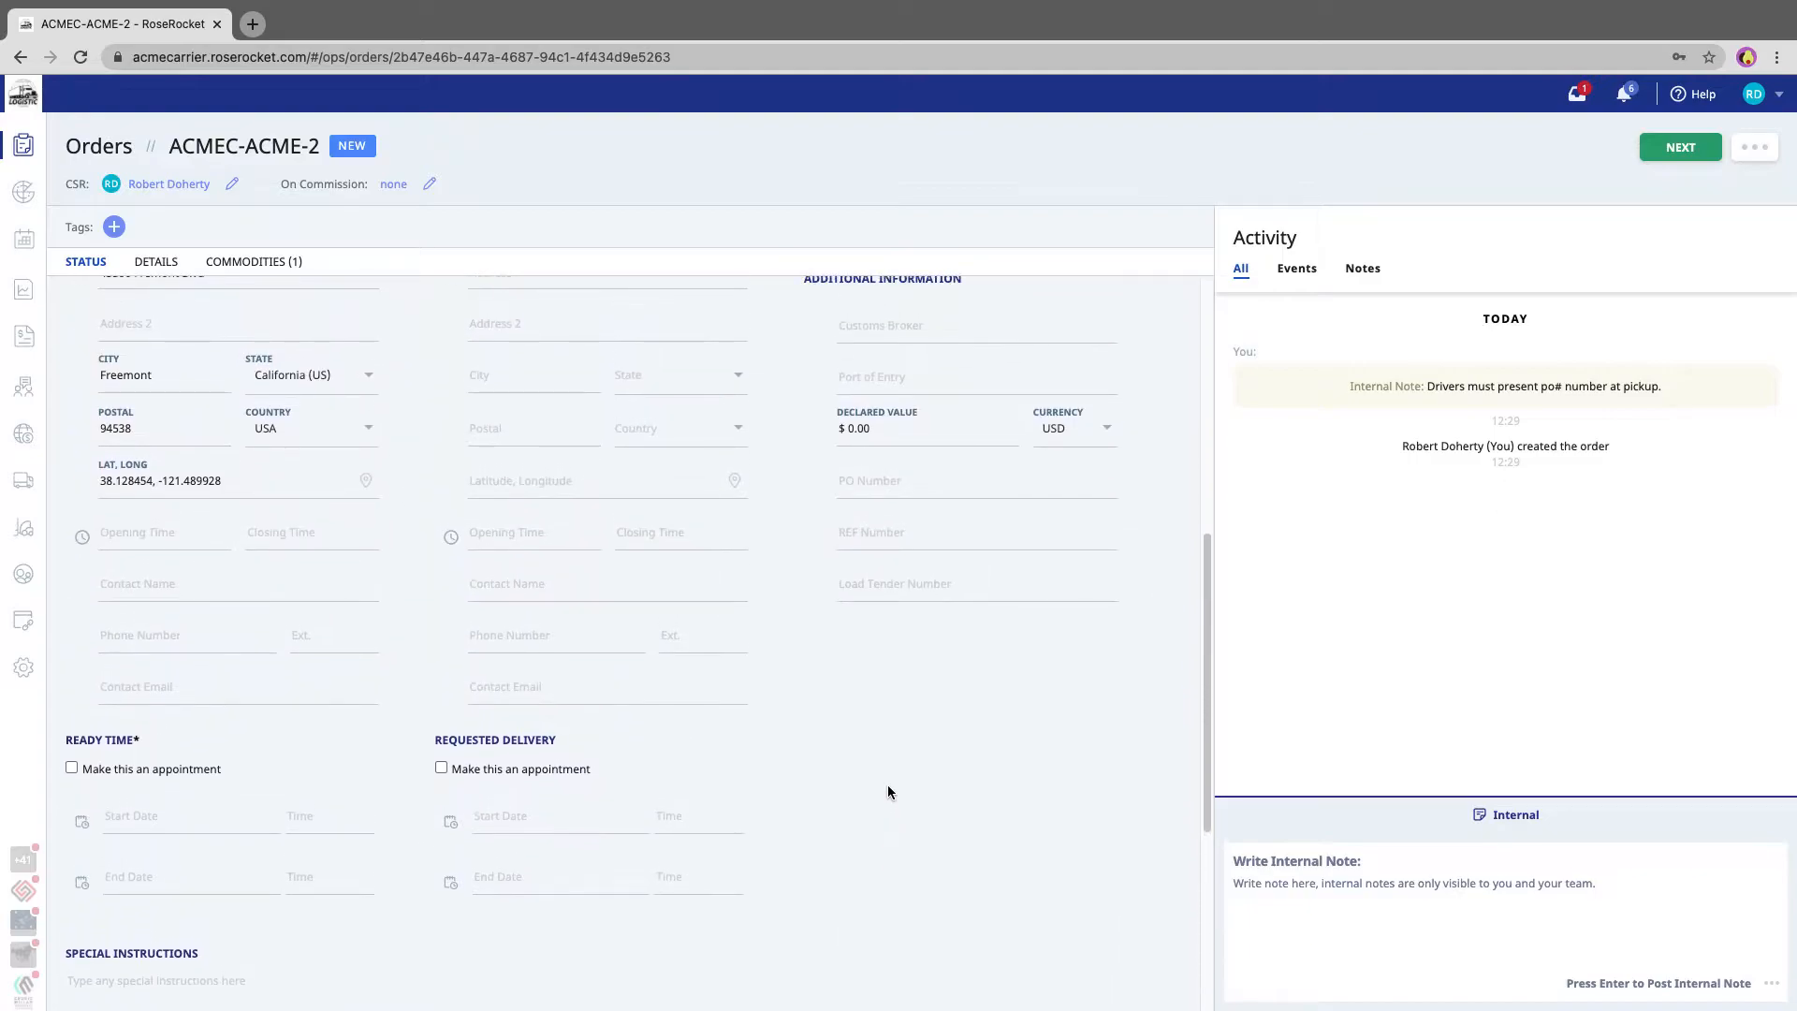
pyautogui.scroll(1, 887, 792)
pyautogui.scroll(-4, 887, 792)
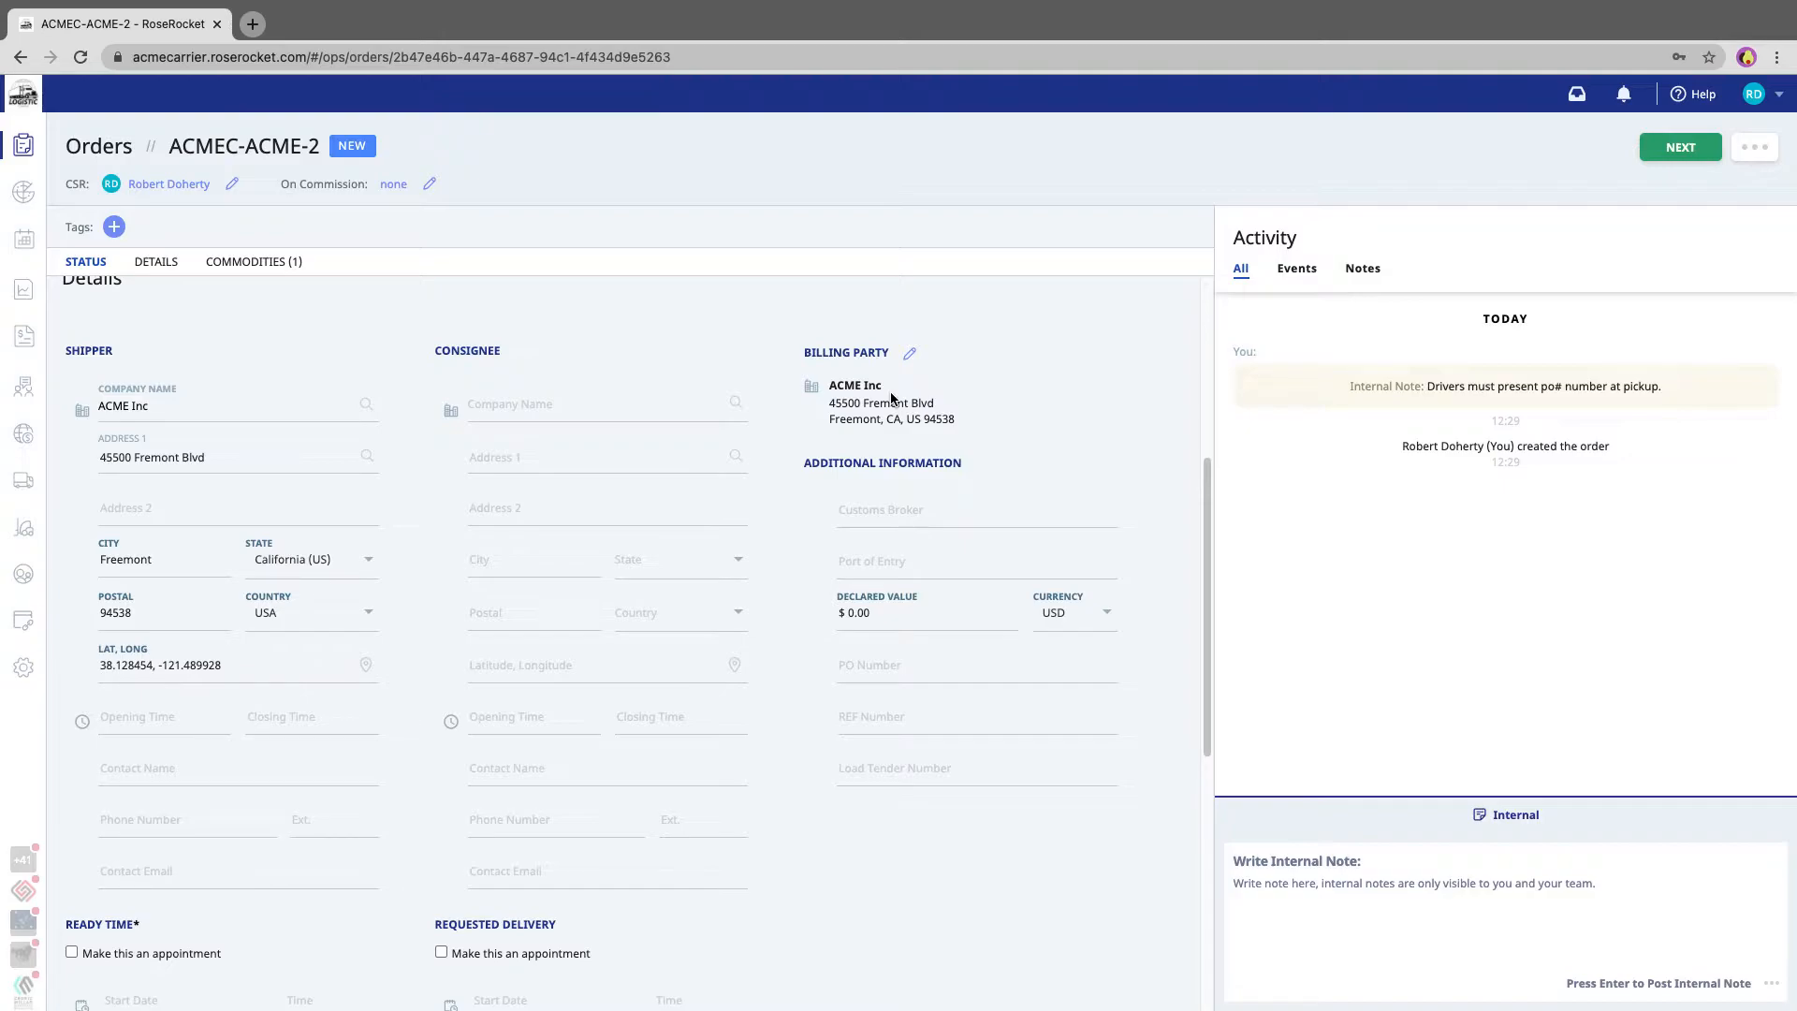
# - Set the consignee to Acme Architectural Hardware, Inc in Houston, found through a Google search for acme houston
pyautogui.click(607, 404)
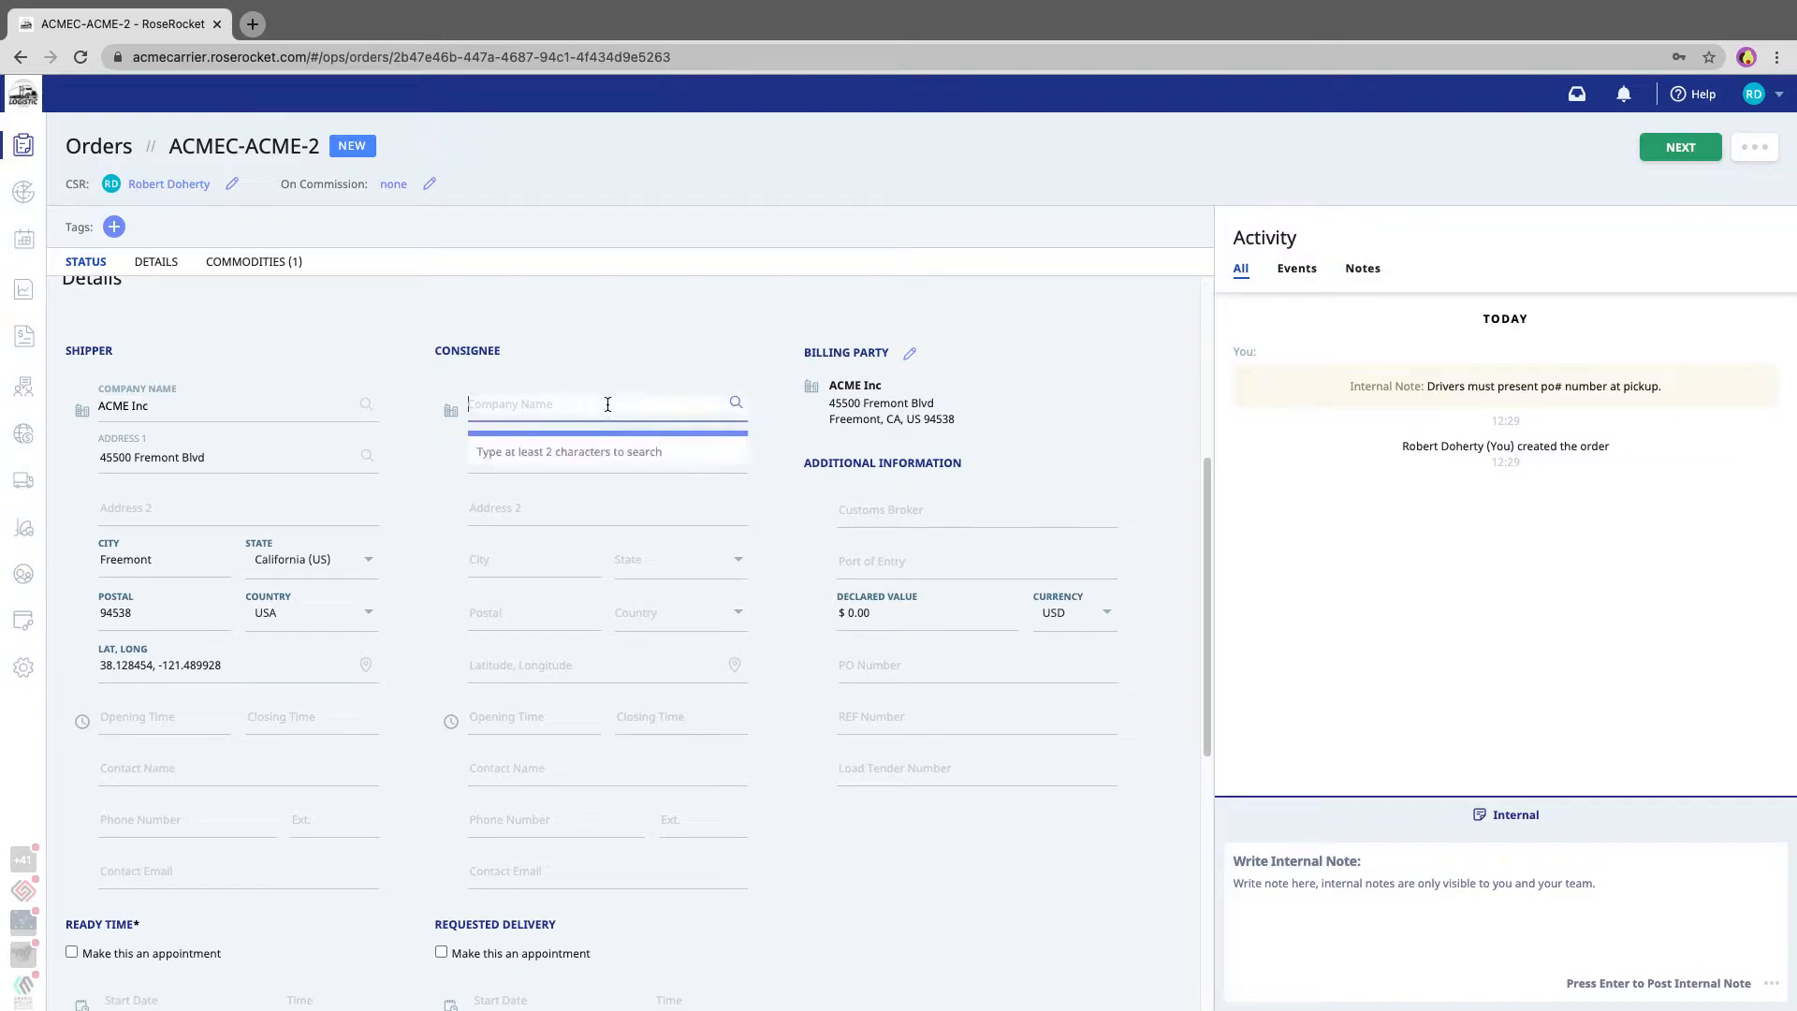
pyautogui.write('acme')
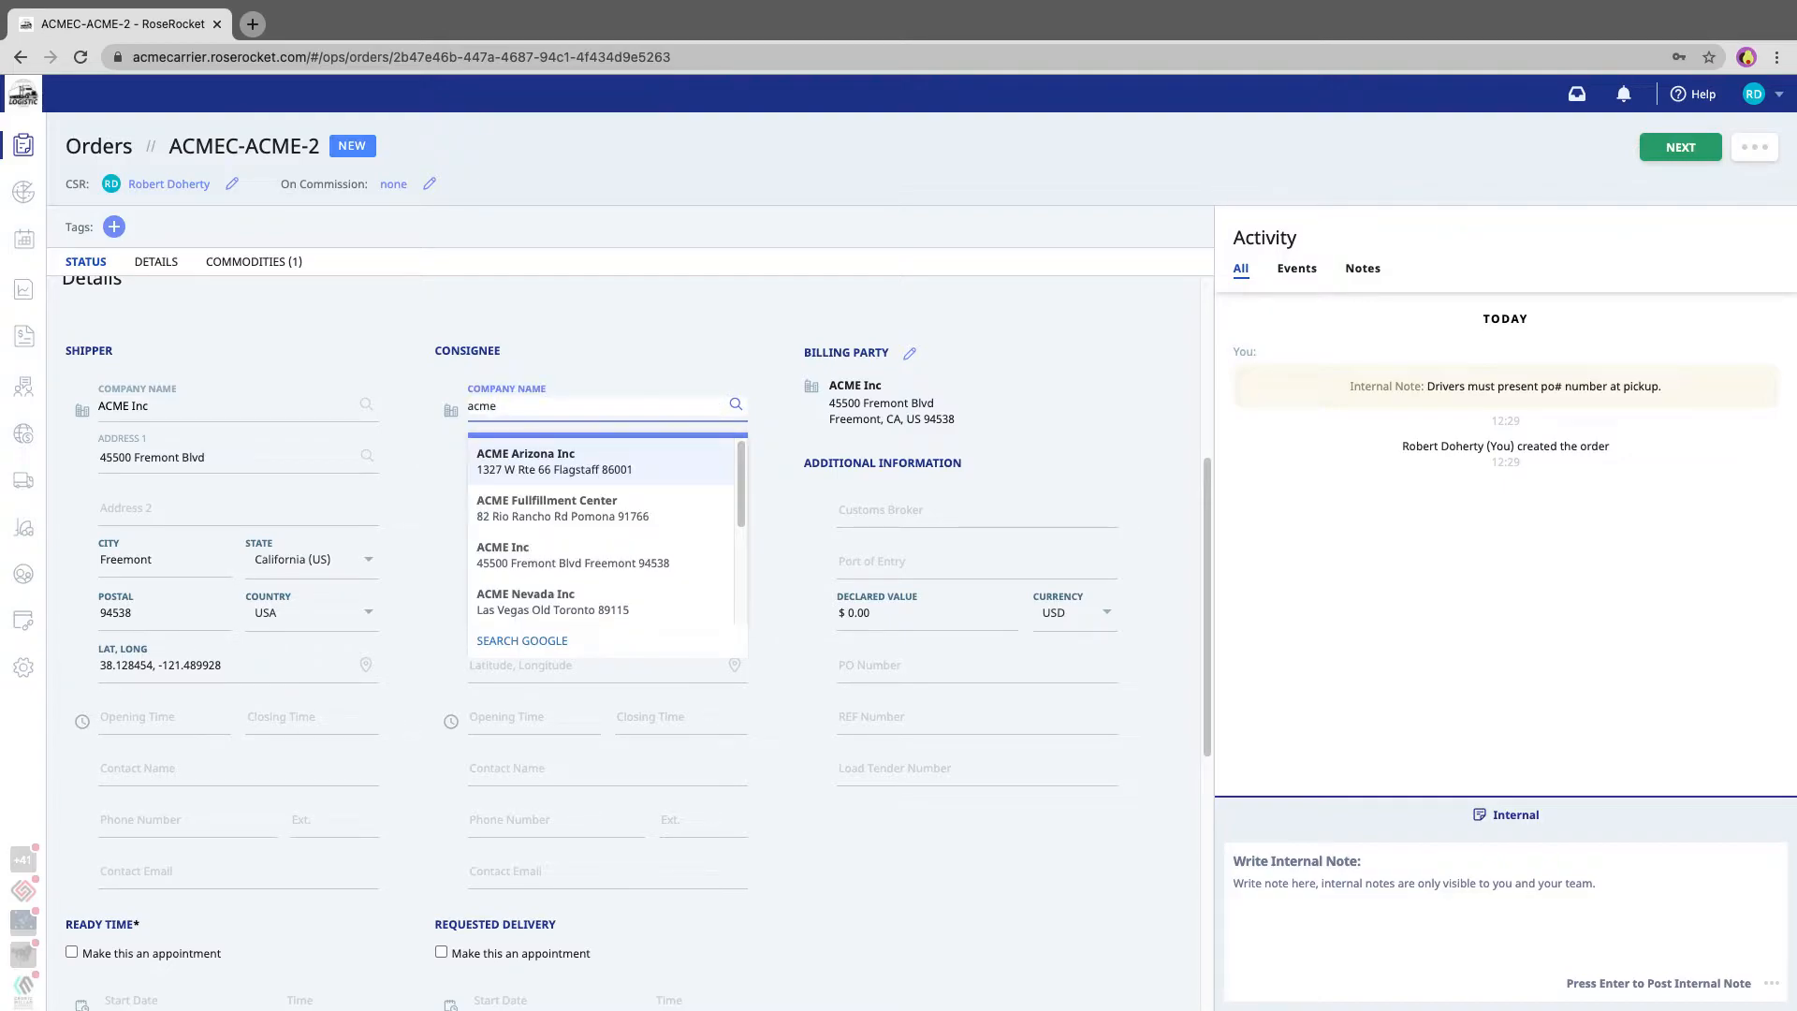
pyautogui.scroll(-3, 594, 514)
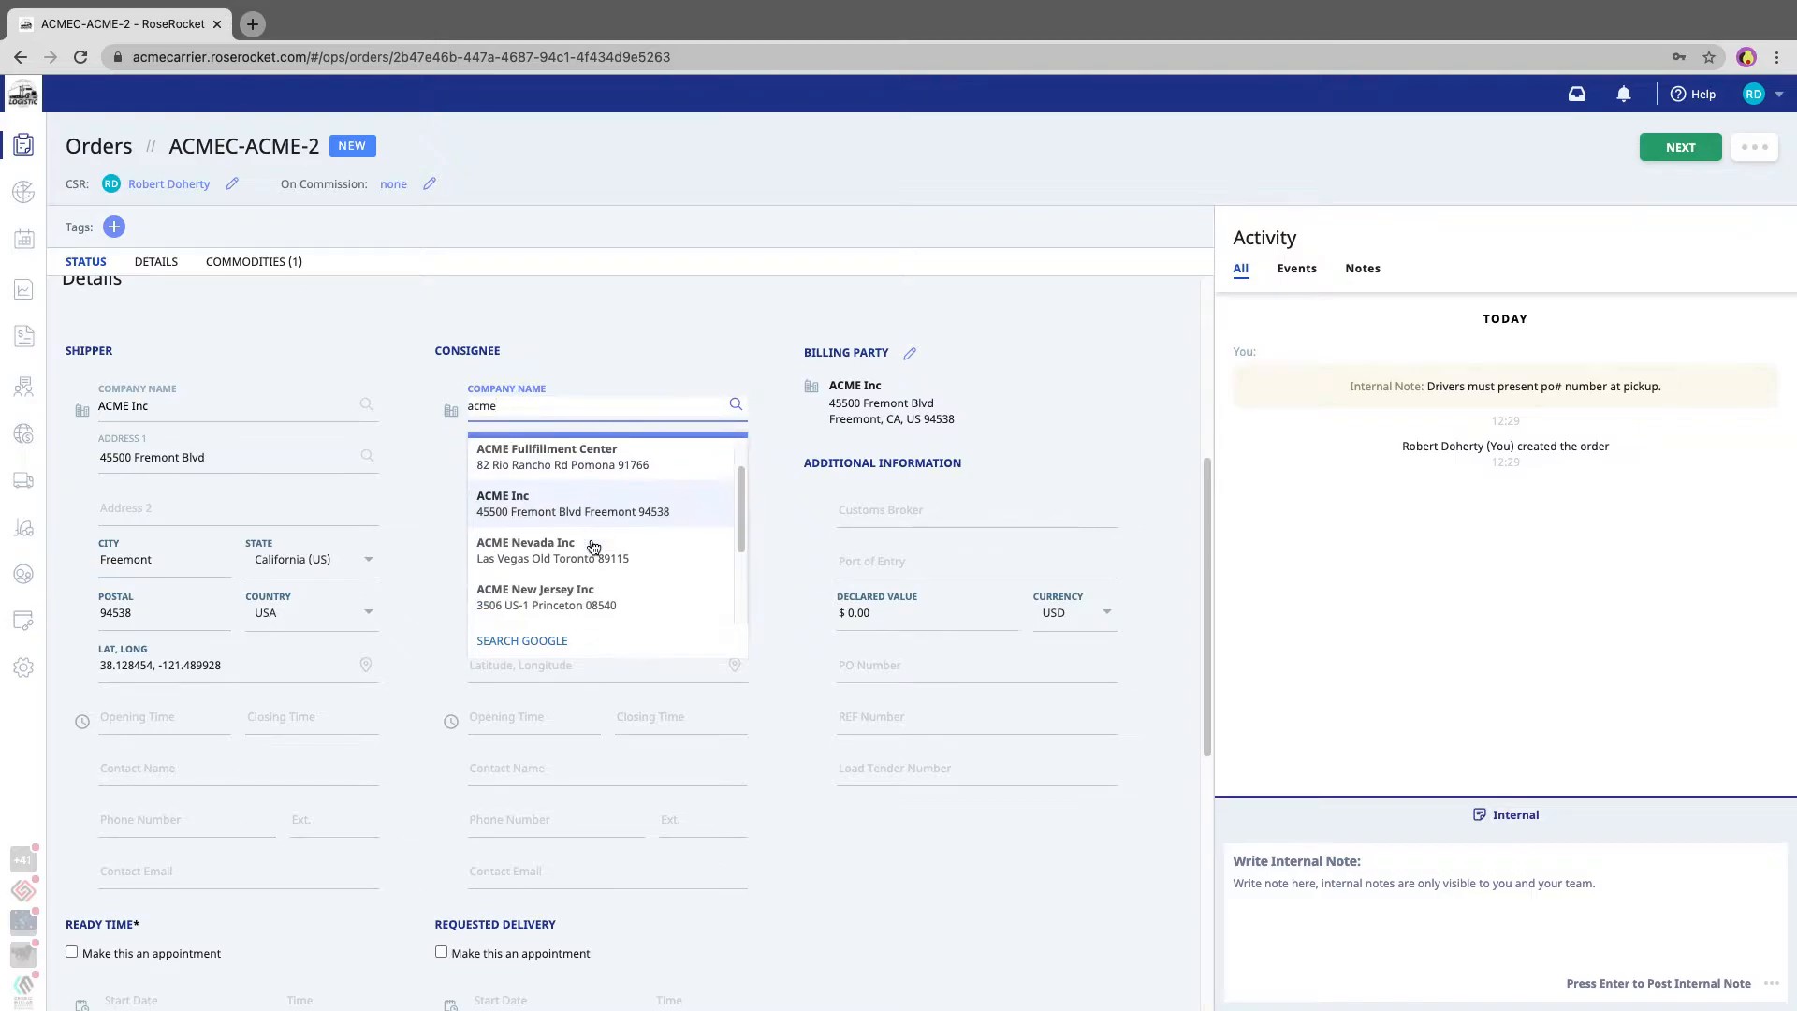
pyautogui.scroll(-1, 593, 547)
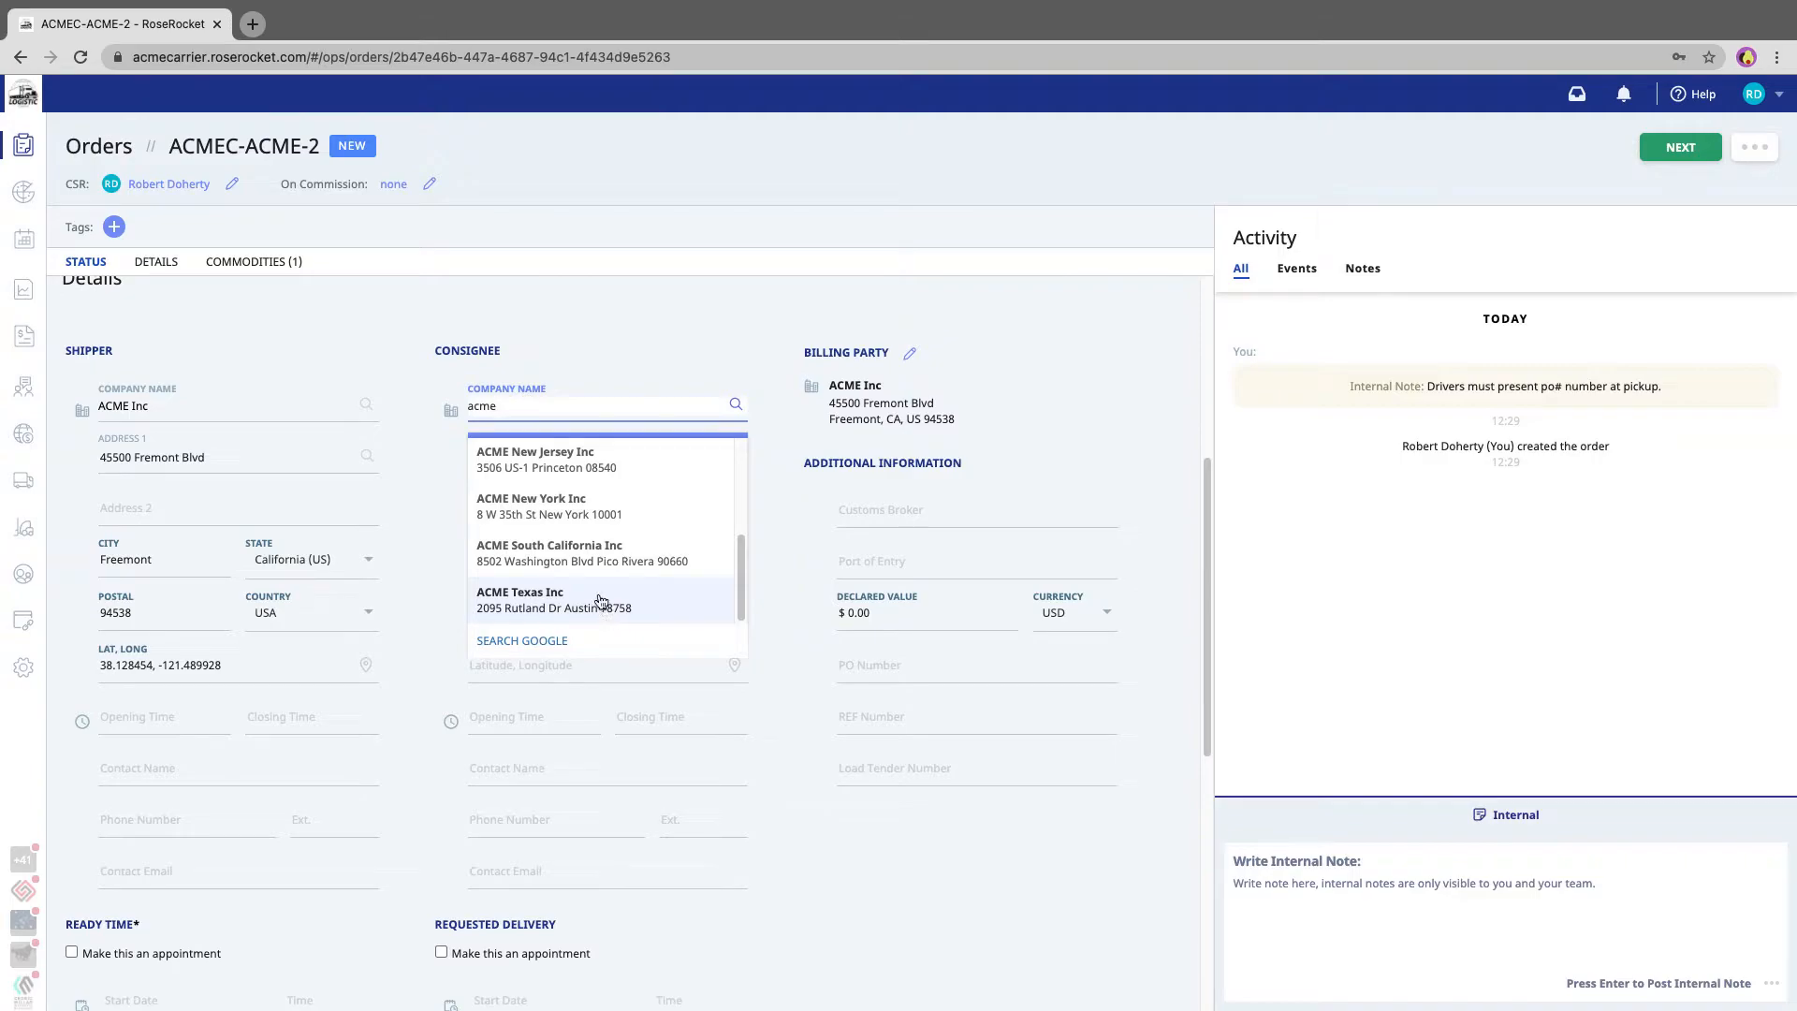
pyautogui.write('houston')
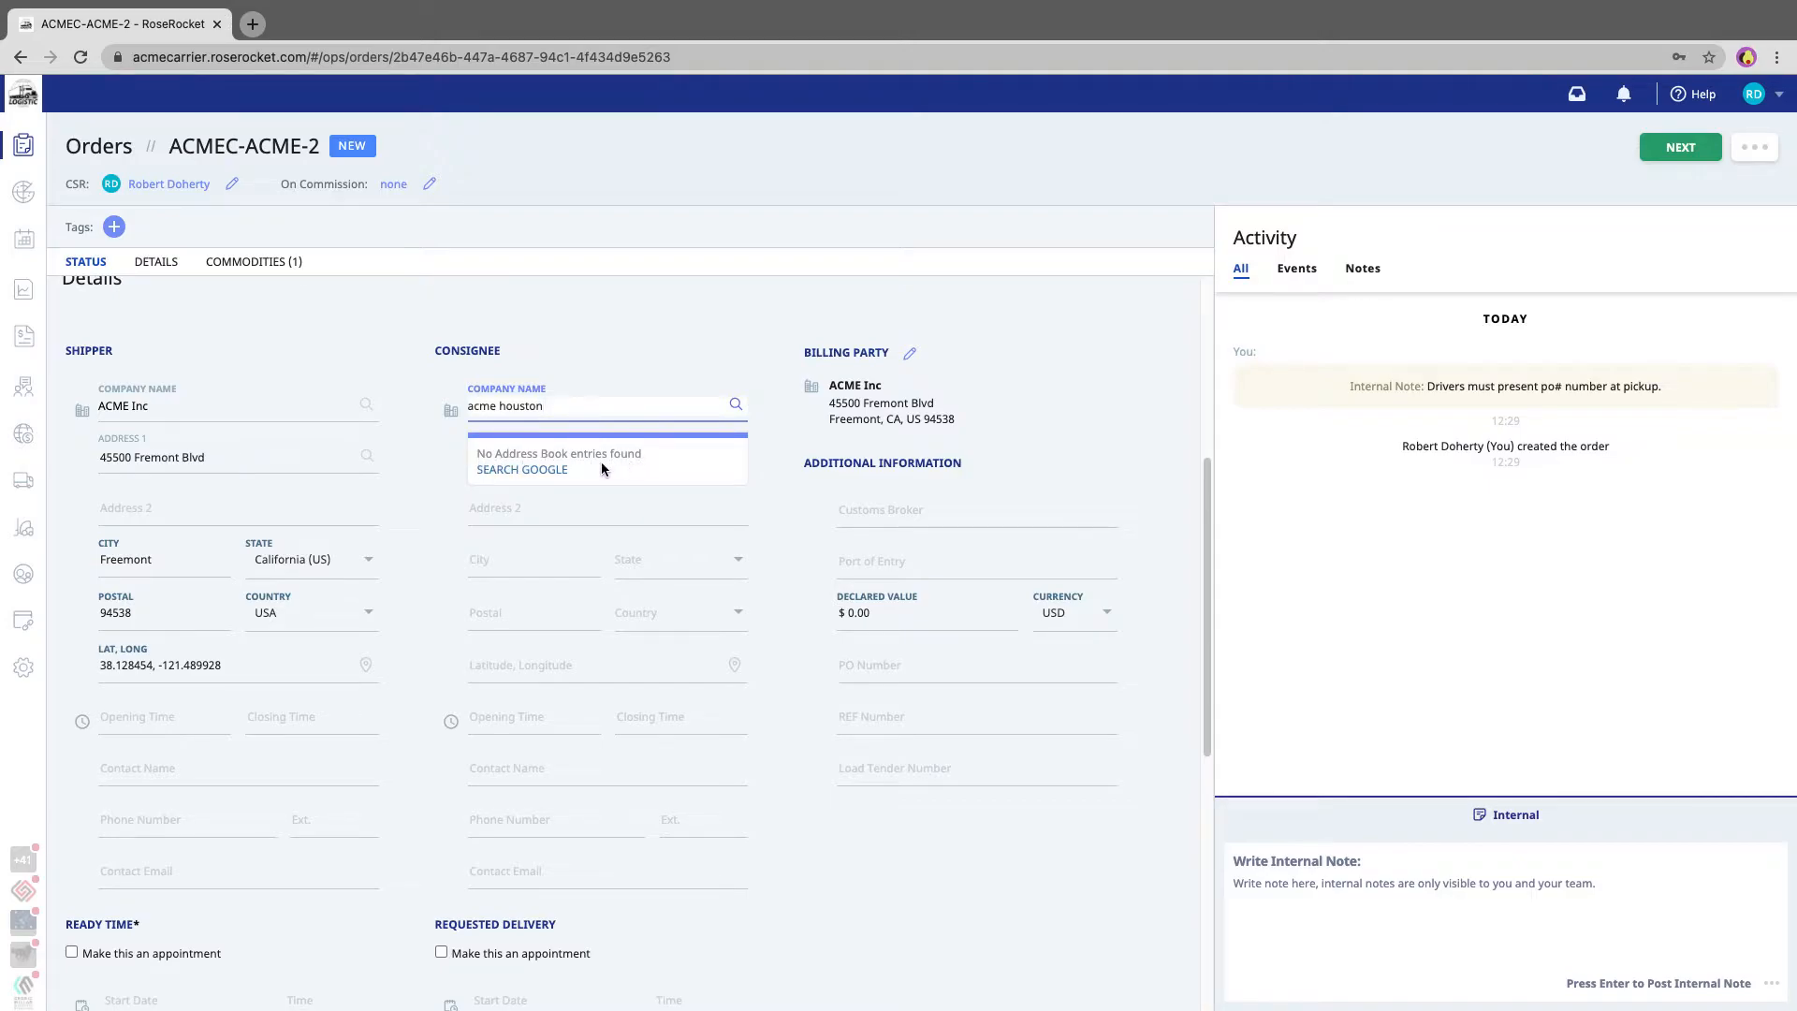
pyautogui.click(544, 471)
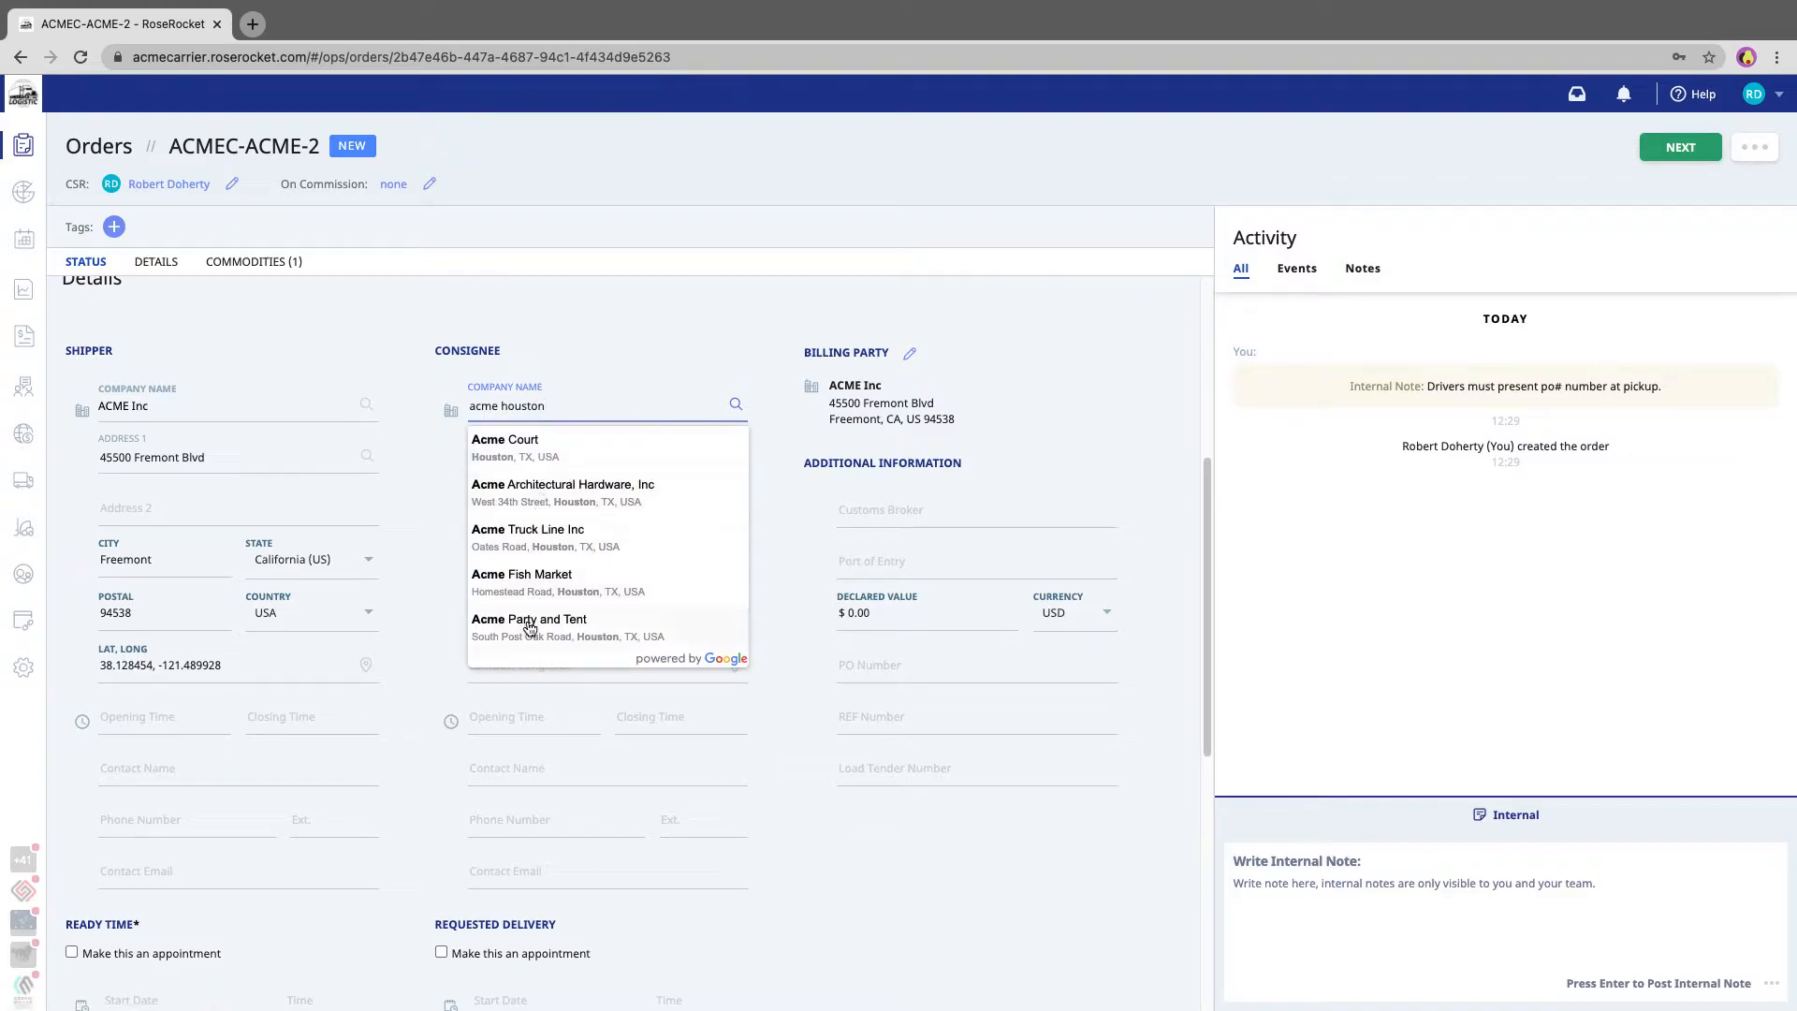
pyautogui.click(593, 496)
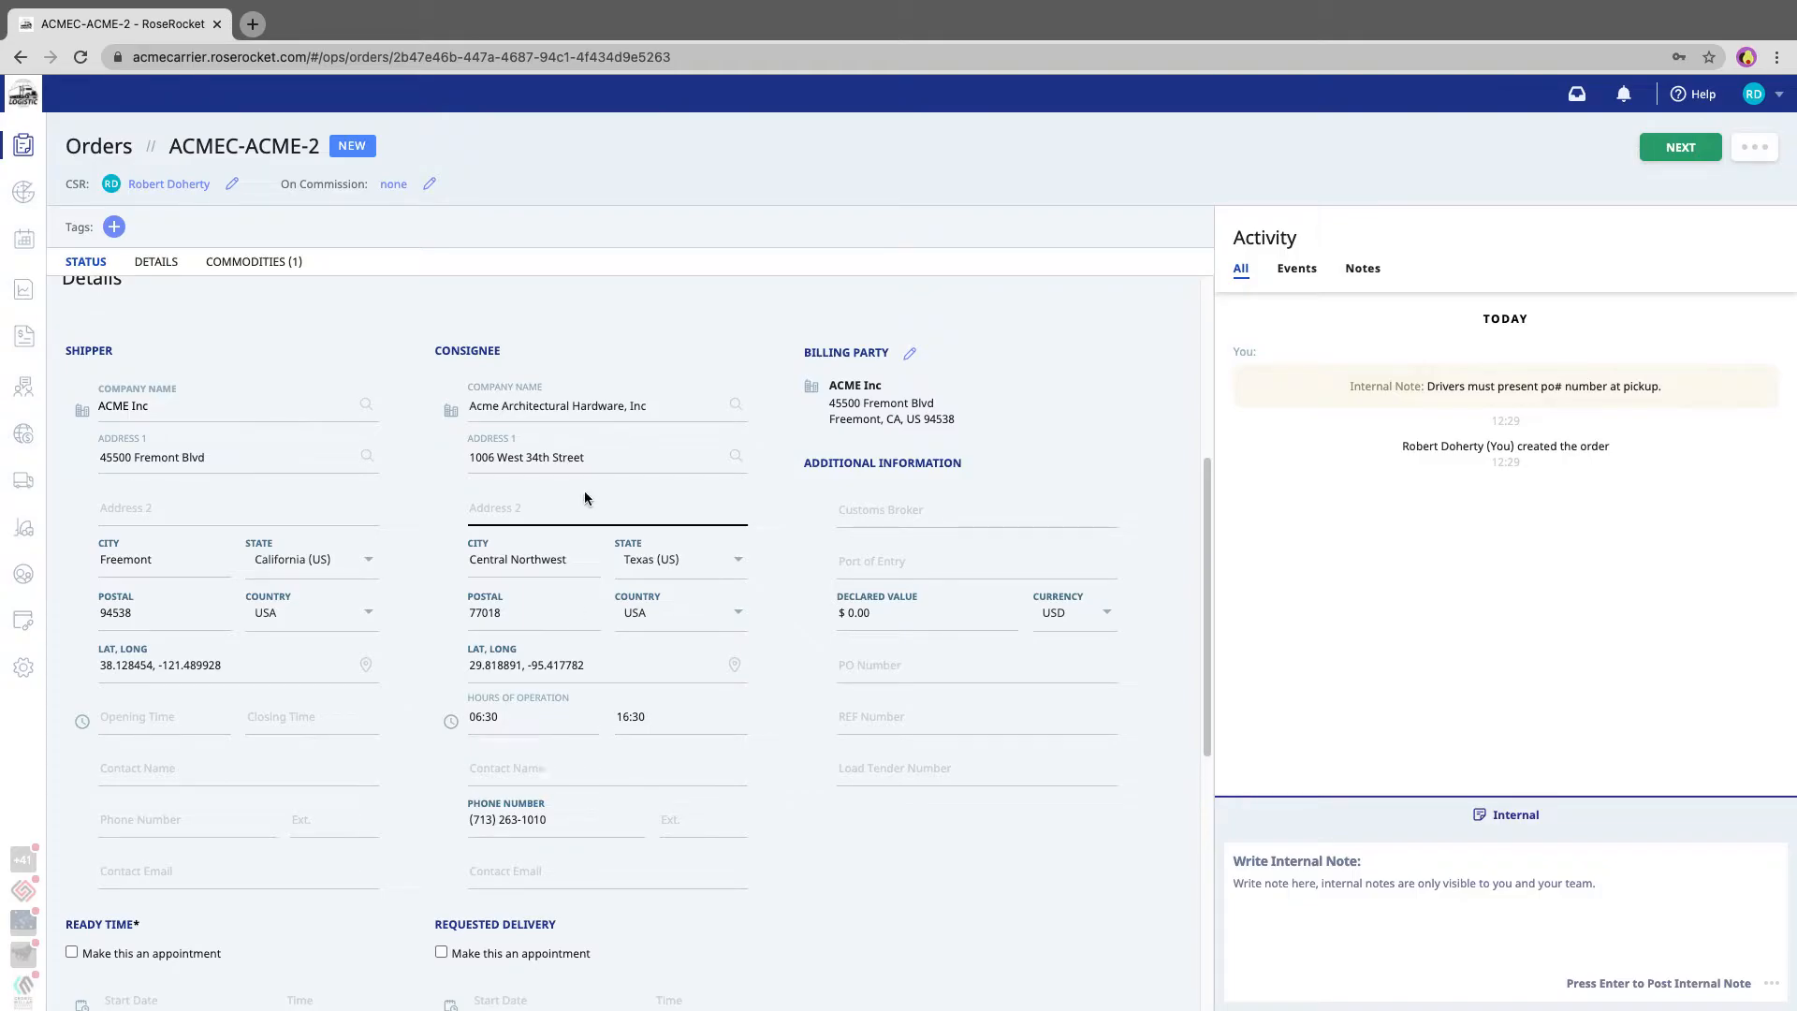
# - Append (#777) to the consignee's company name
pyautogui.click(669, 405)
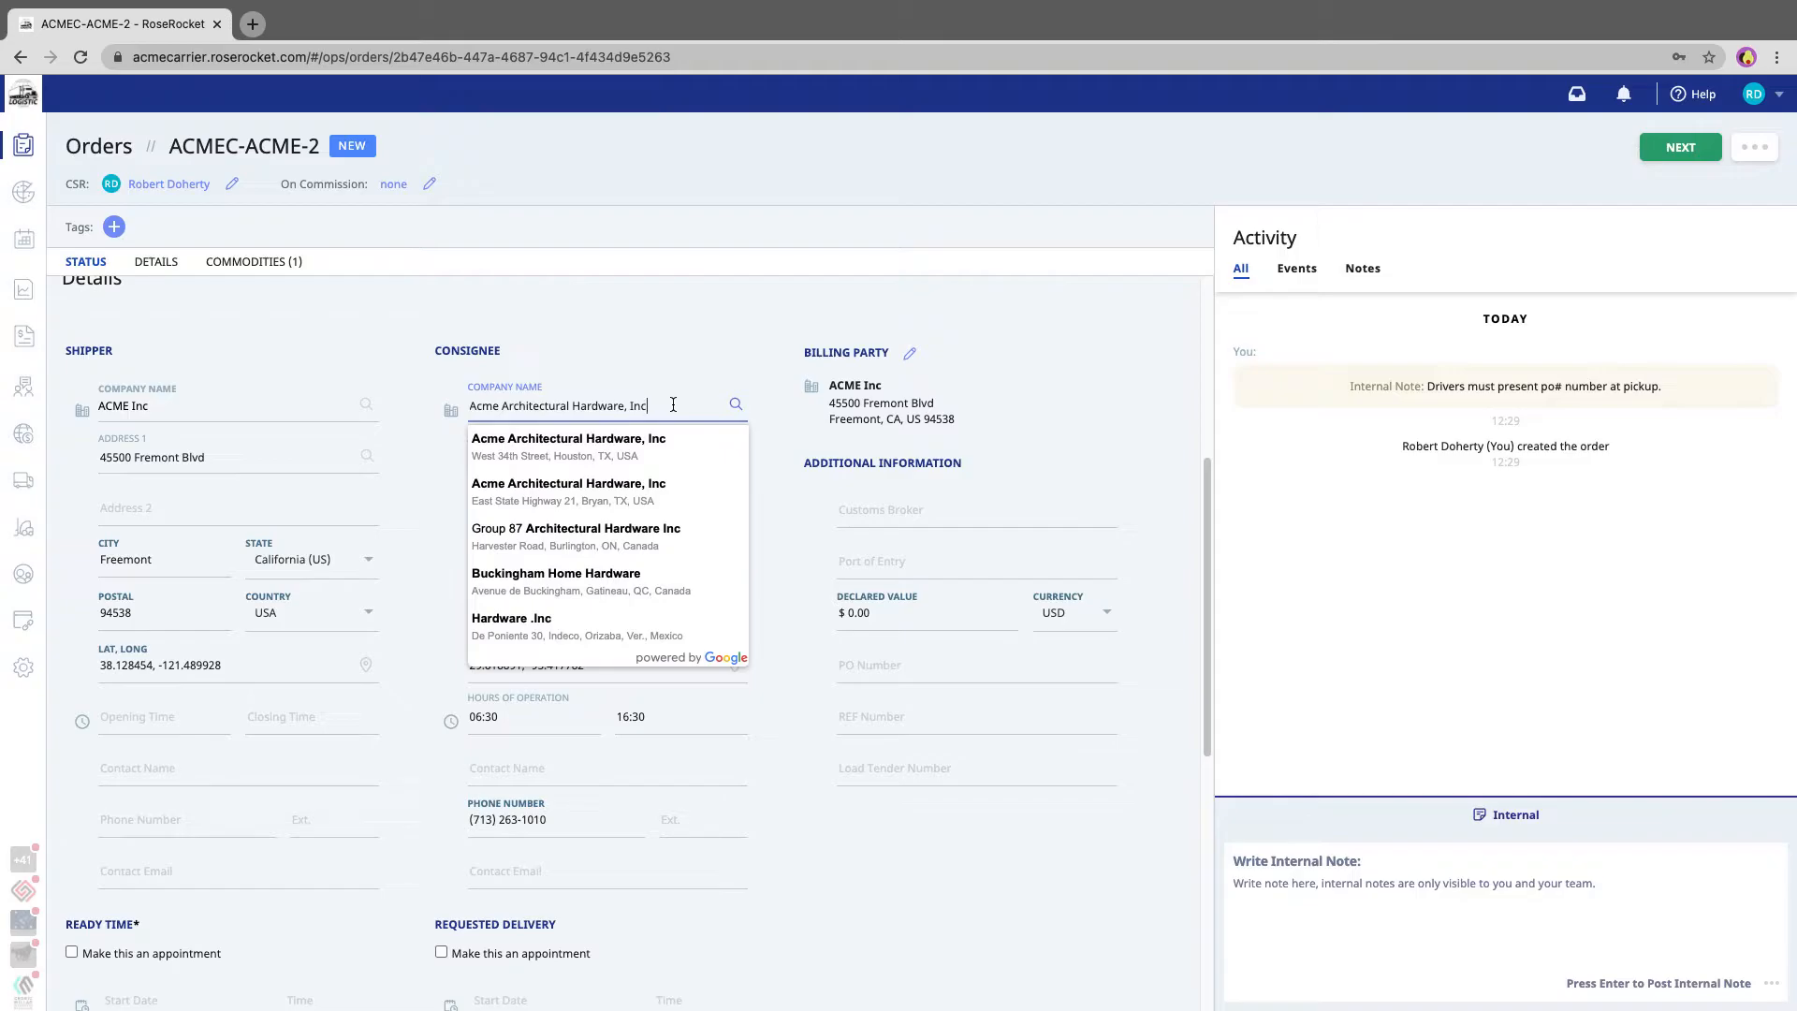
pyautogui.click(672, 353)
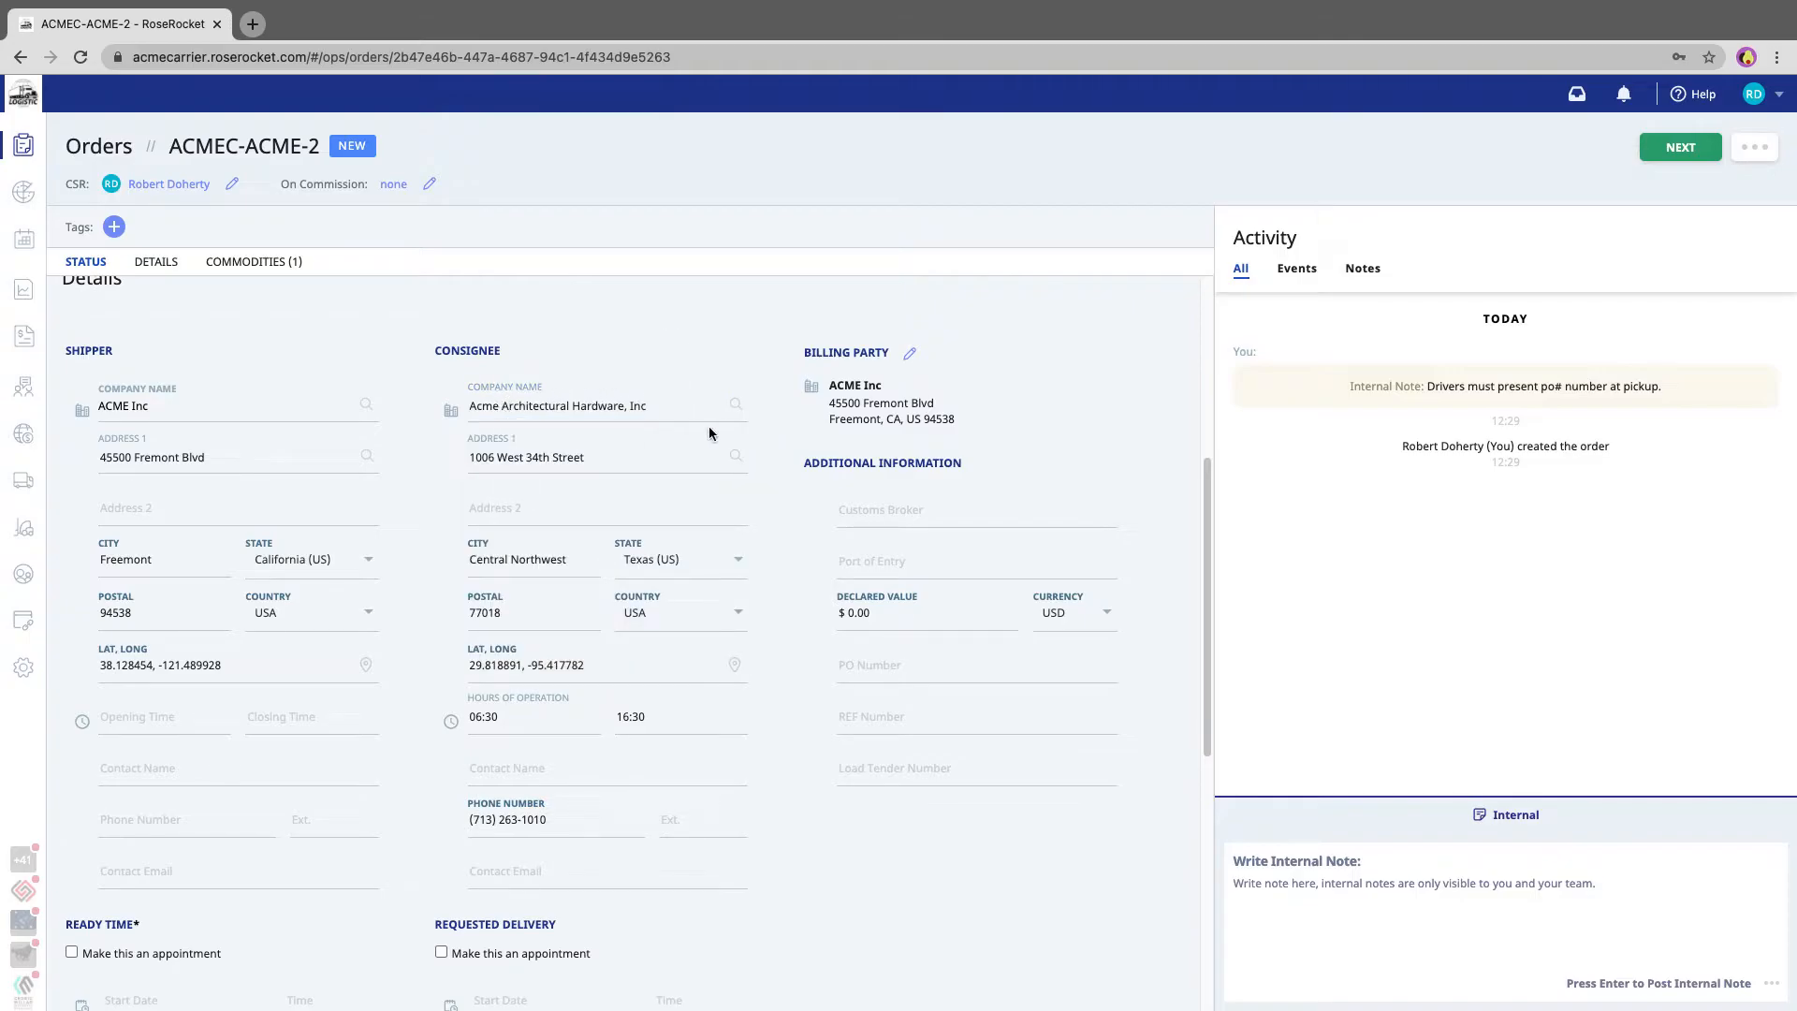
pyautogui.click(672, 406)
pyautogui.click(667, 294)
pyautogui.click(706, 409)
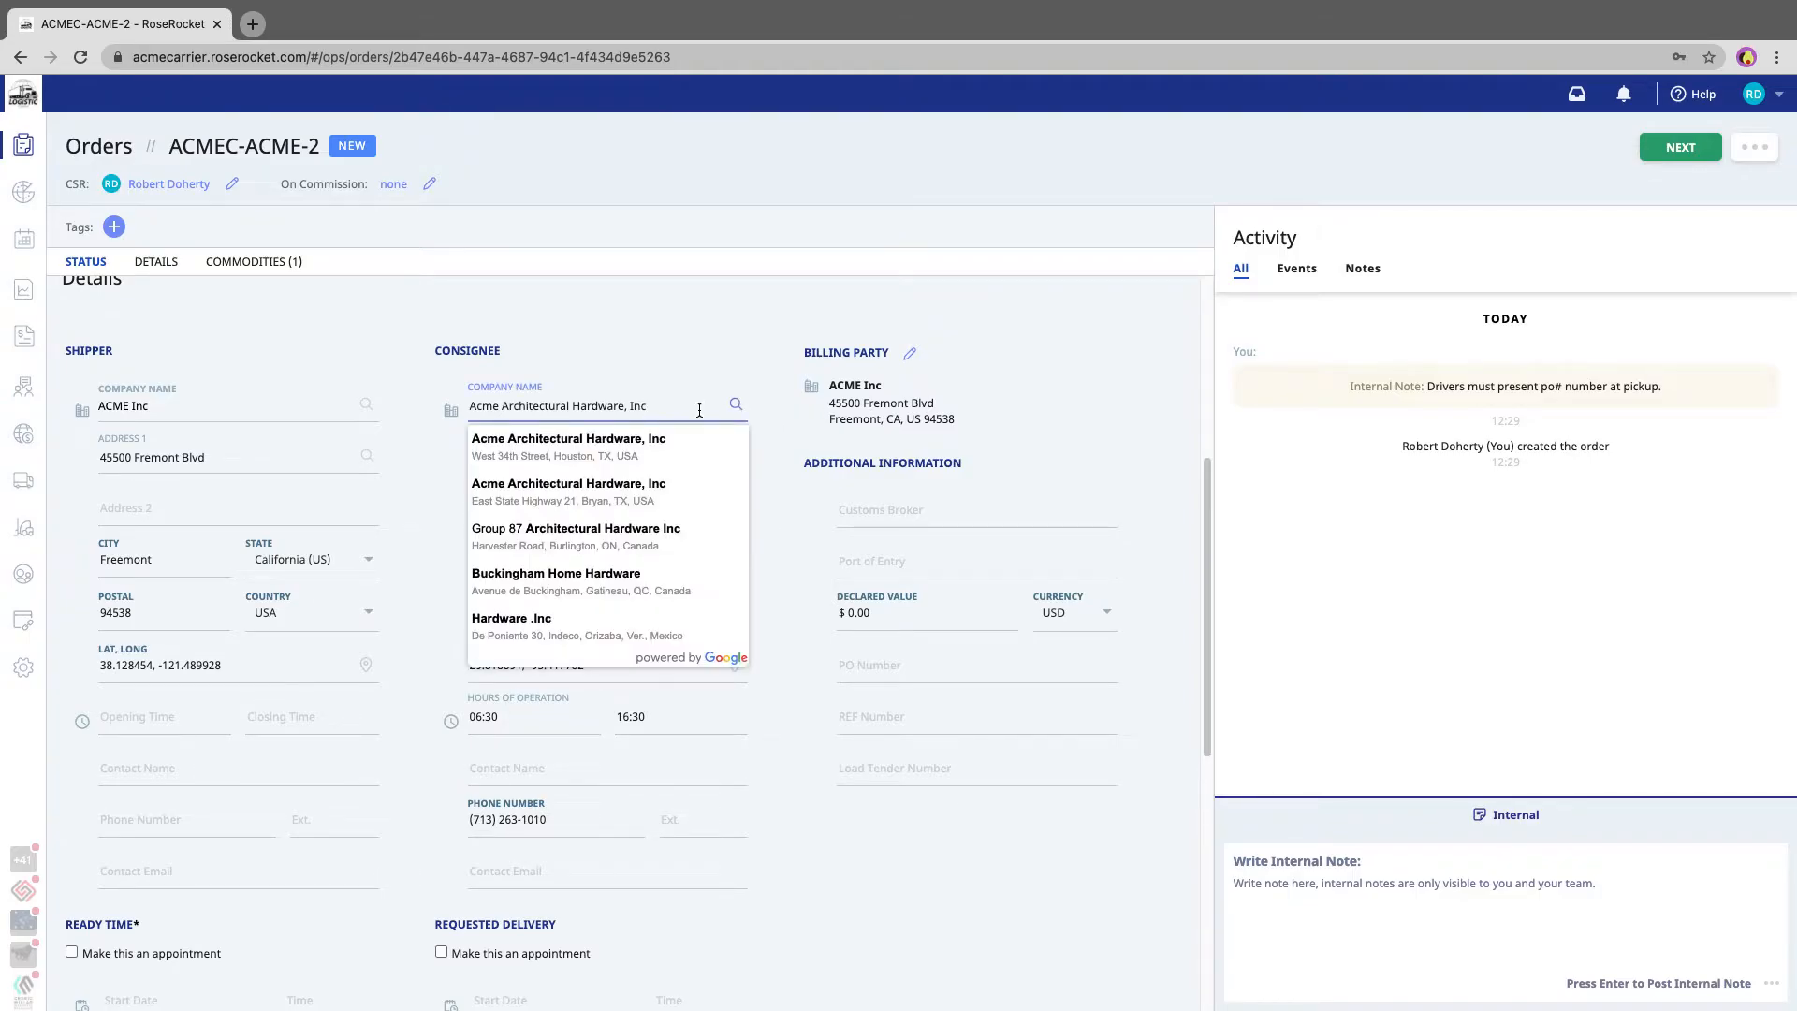
pyautogui.write('(#777')
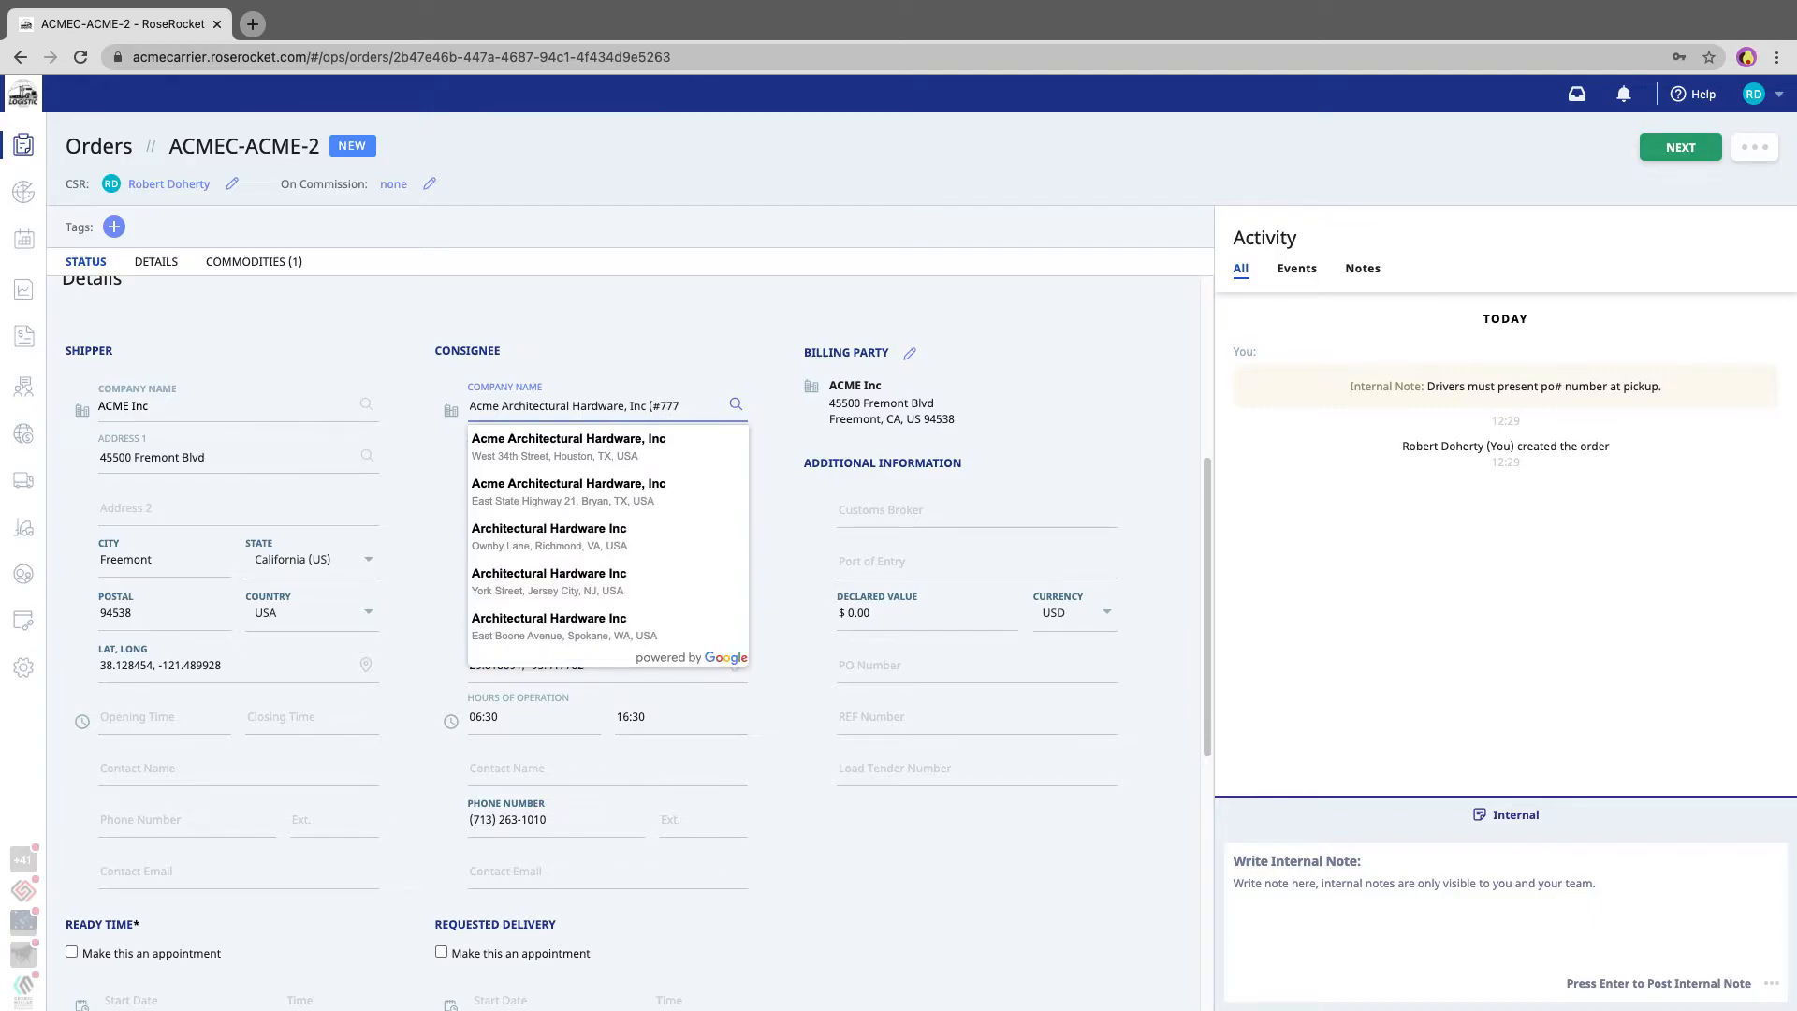
pyautogui.click(673, 321)
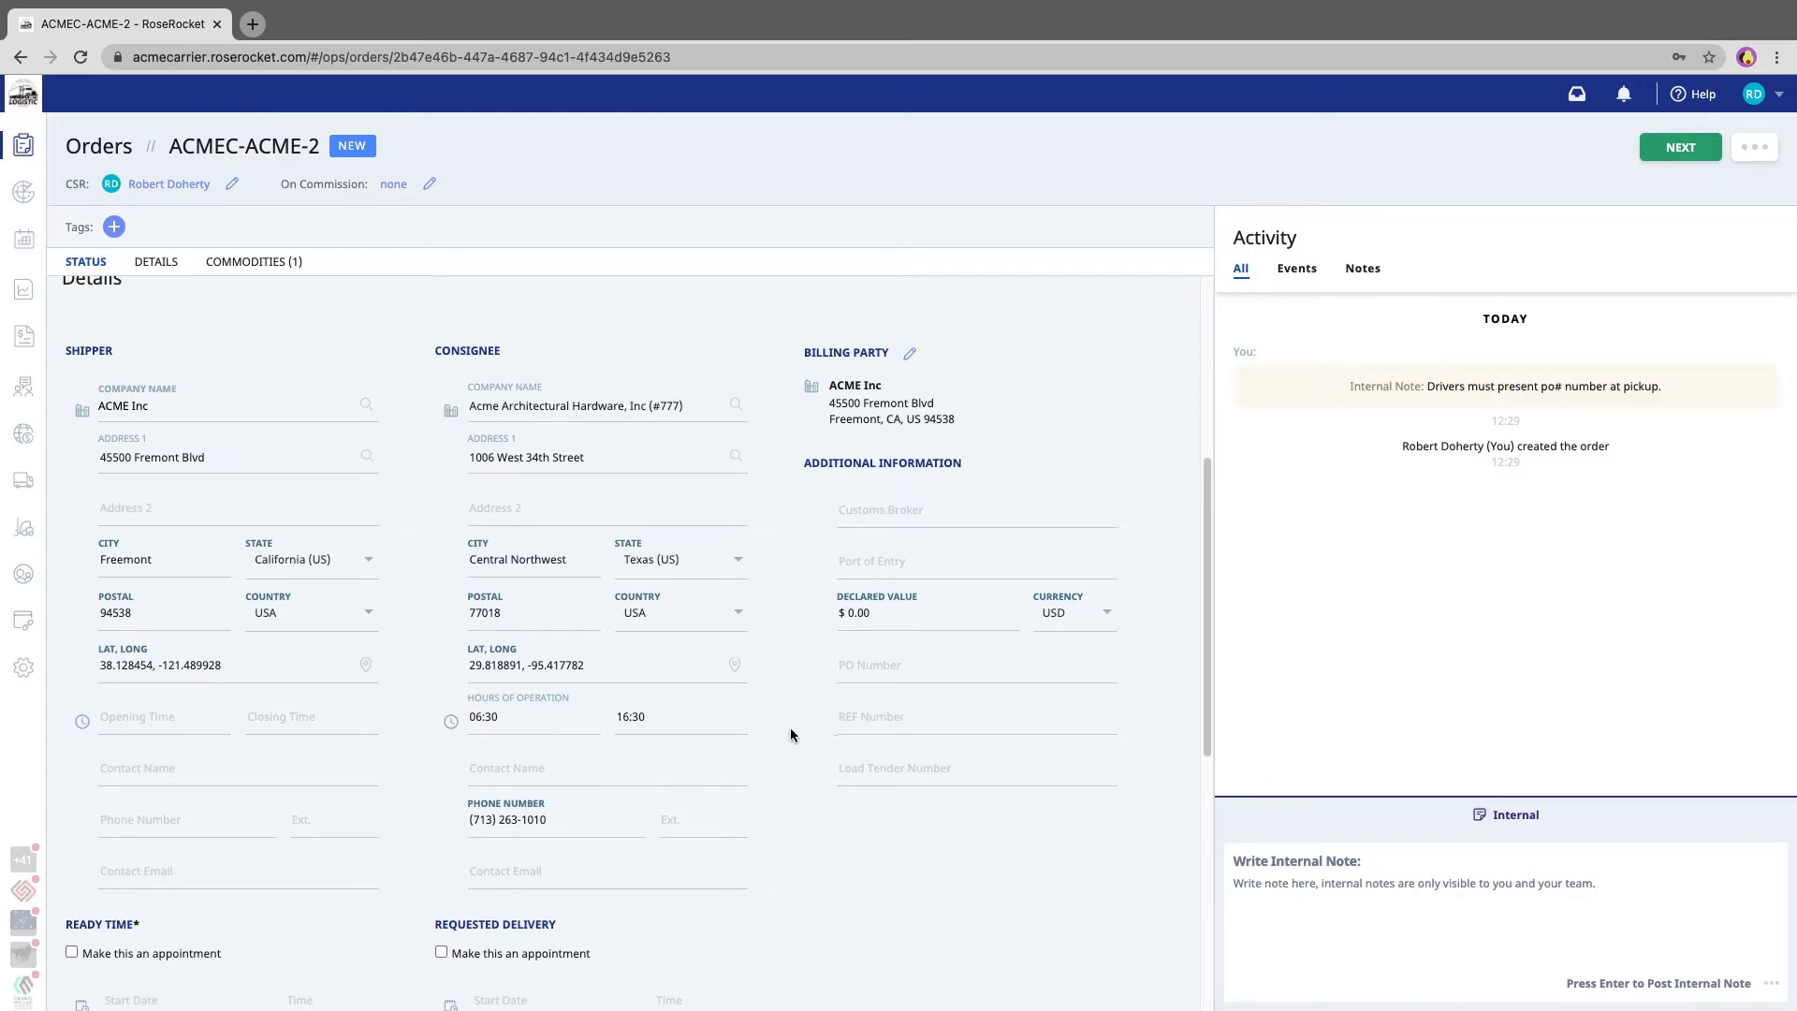
# - Enter ACME56789 as the PO number
pyautogui.scroll(-5, 790, 727)
pyautogui.click(893, 379)
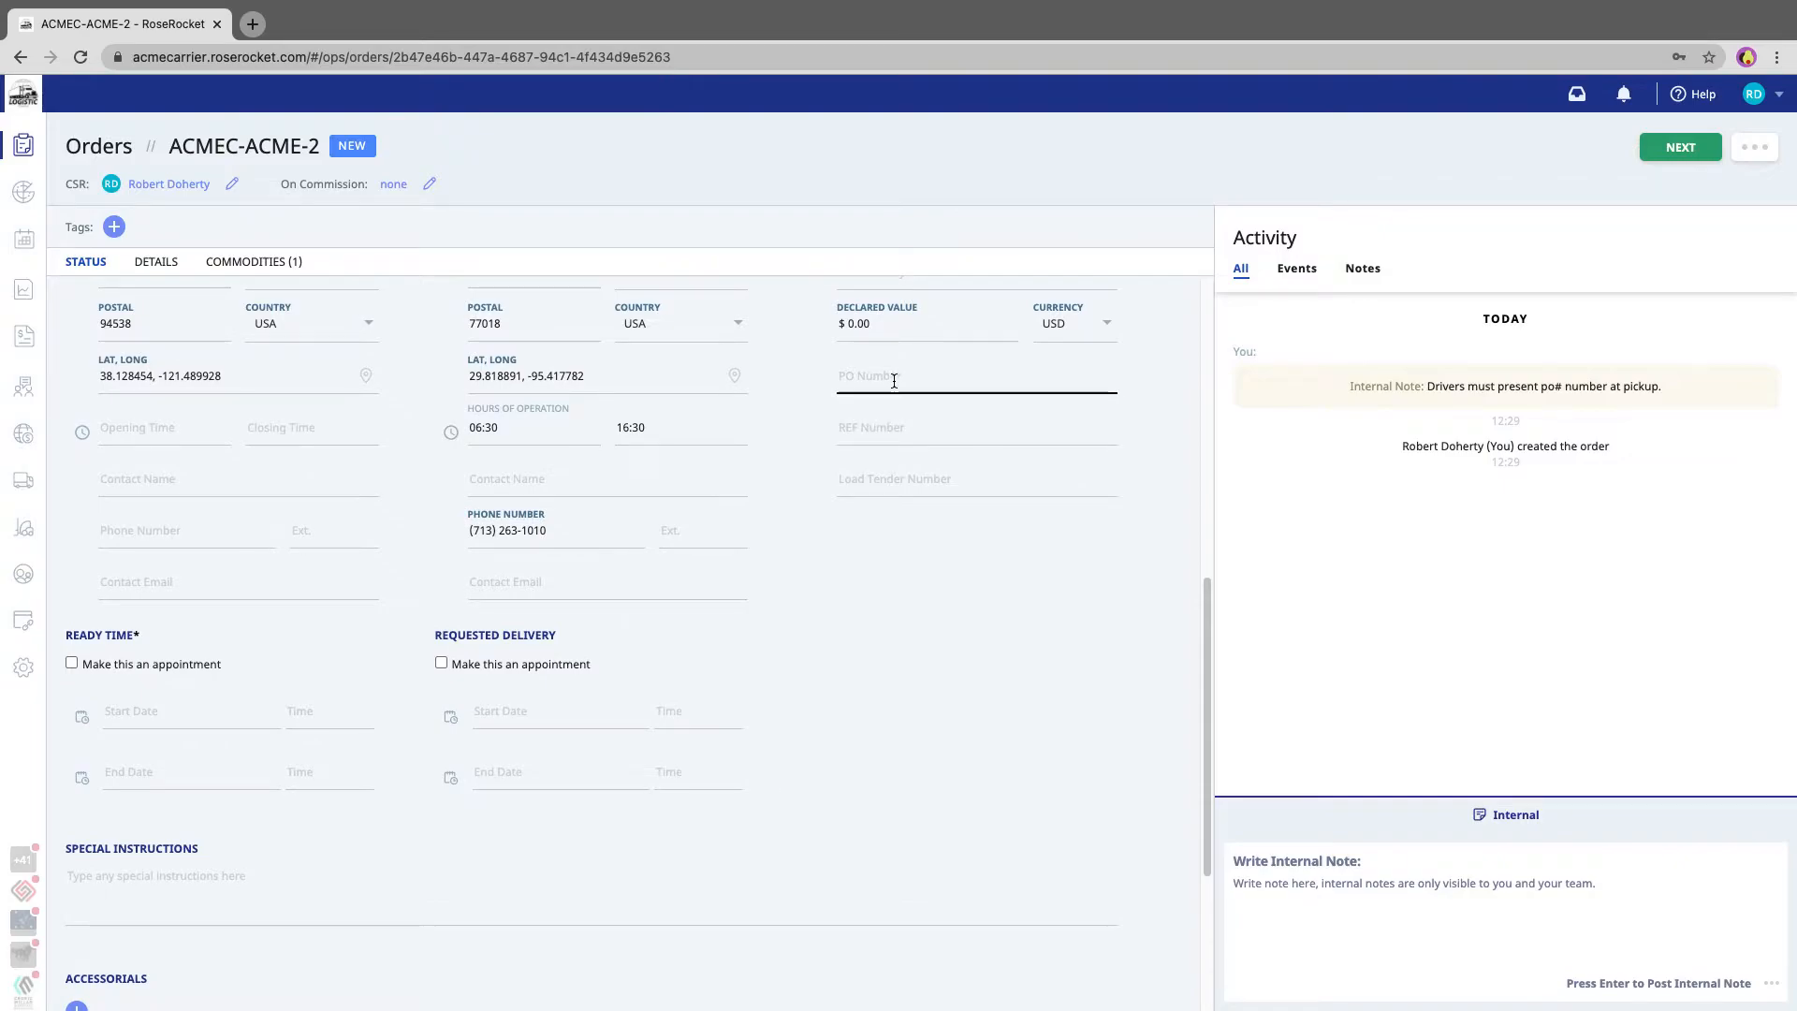
pyautogui.click(894, 379)
pyautogui.write('ACME56789')
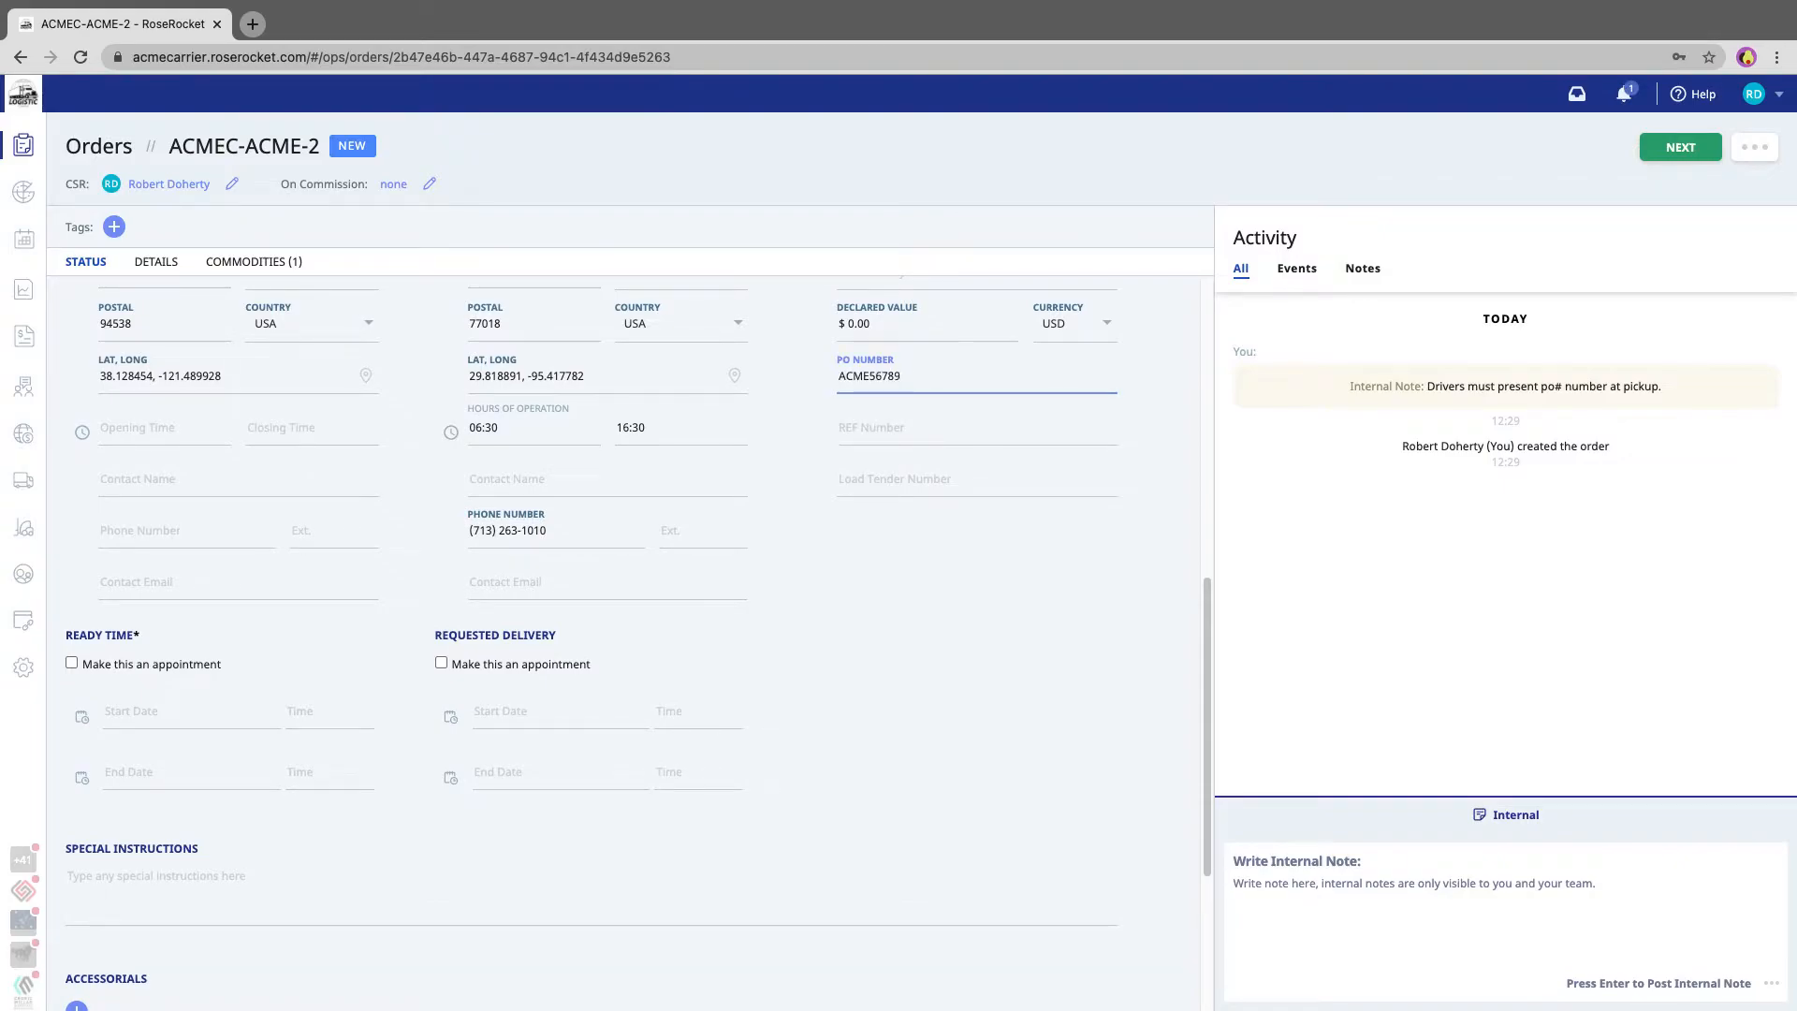
# - Set the REF number to REF45678 and the load tender number to LT2345678
pyautogui.click(888, 431)
pyautogui.write('REF45678')
pyautogui.click(864, 479)
pyautogui.write('LT2345678')
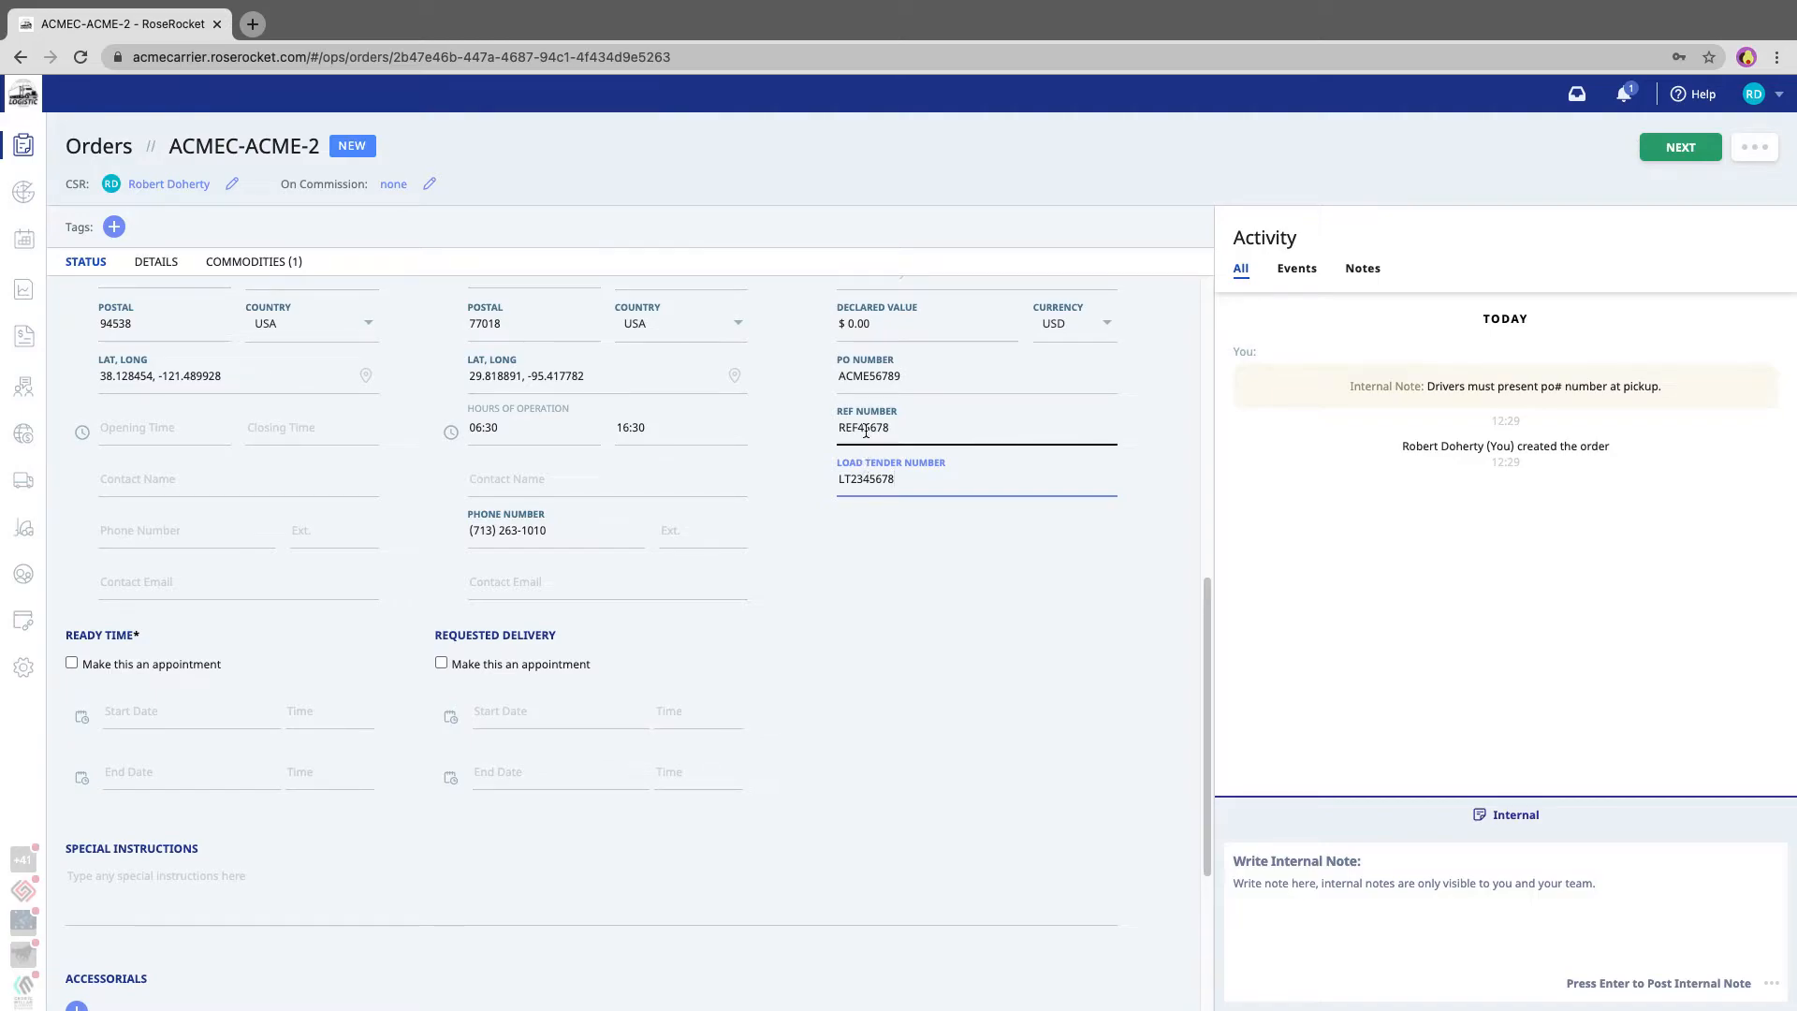
# - Append further PO numbers ', ACME6543-ACME45678' after the existing PO number
pyautogui.doubleClick(862, 376)
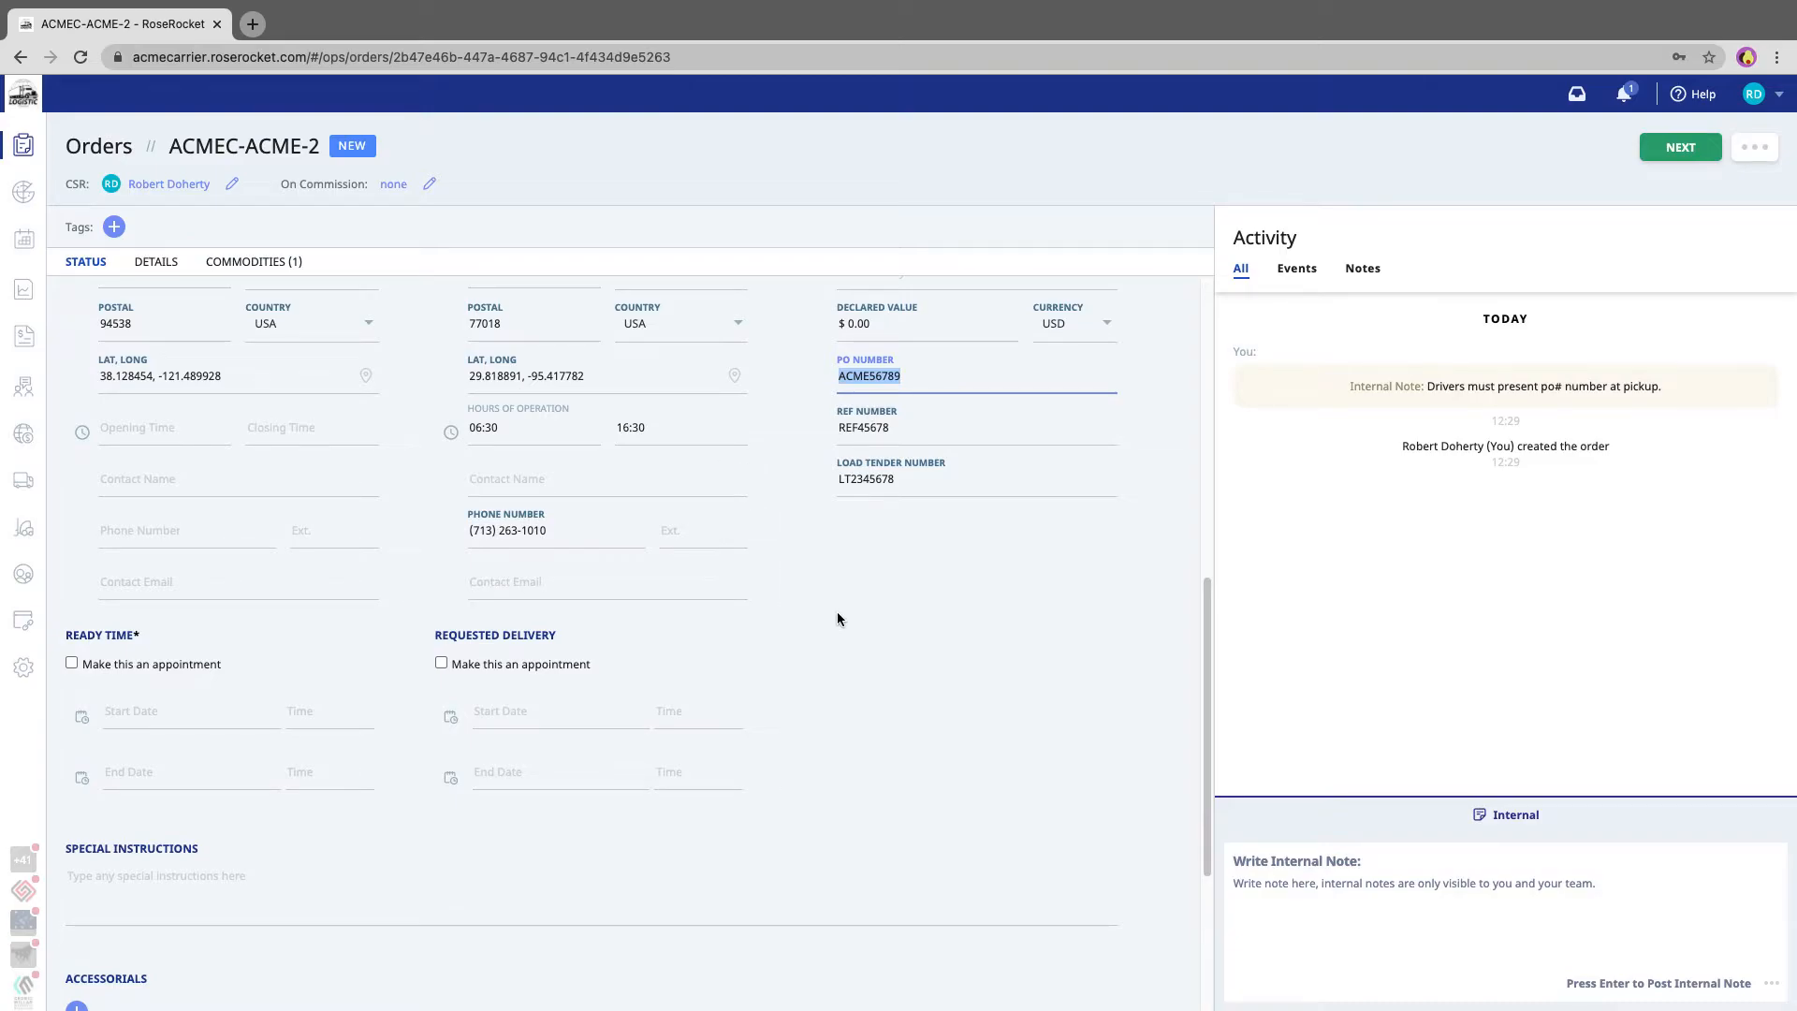
pyautogui.scroll(1, 840, 610)
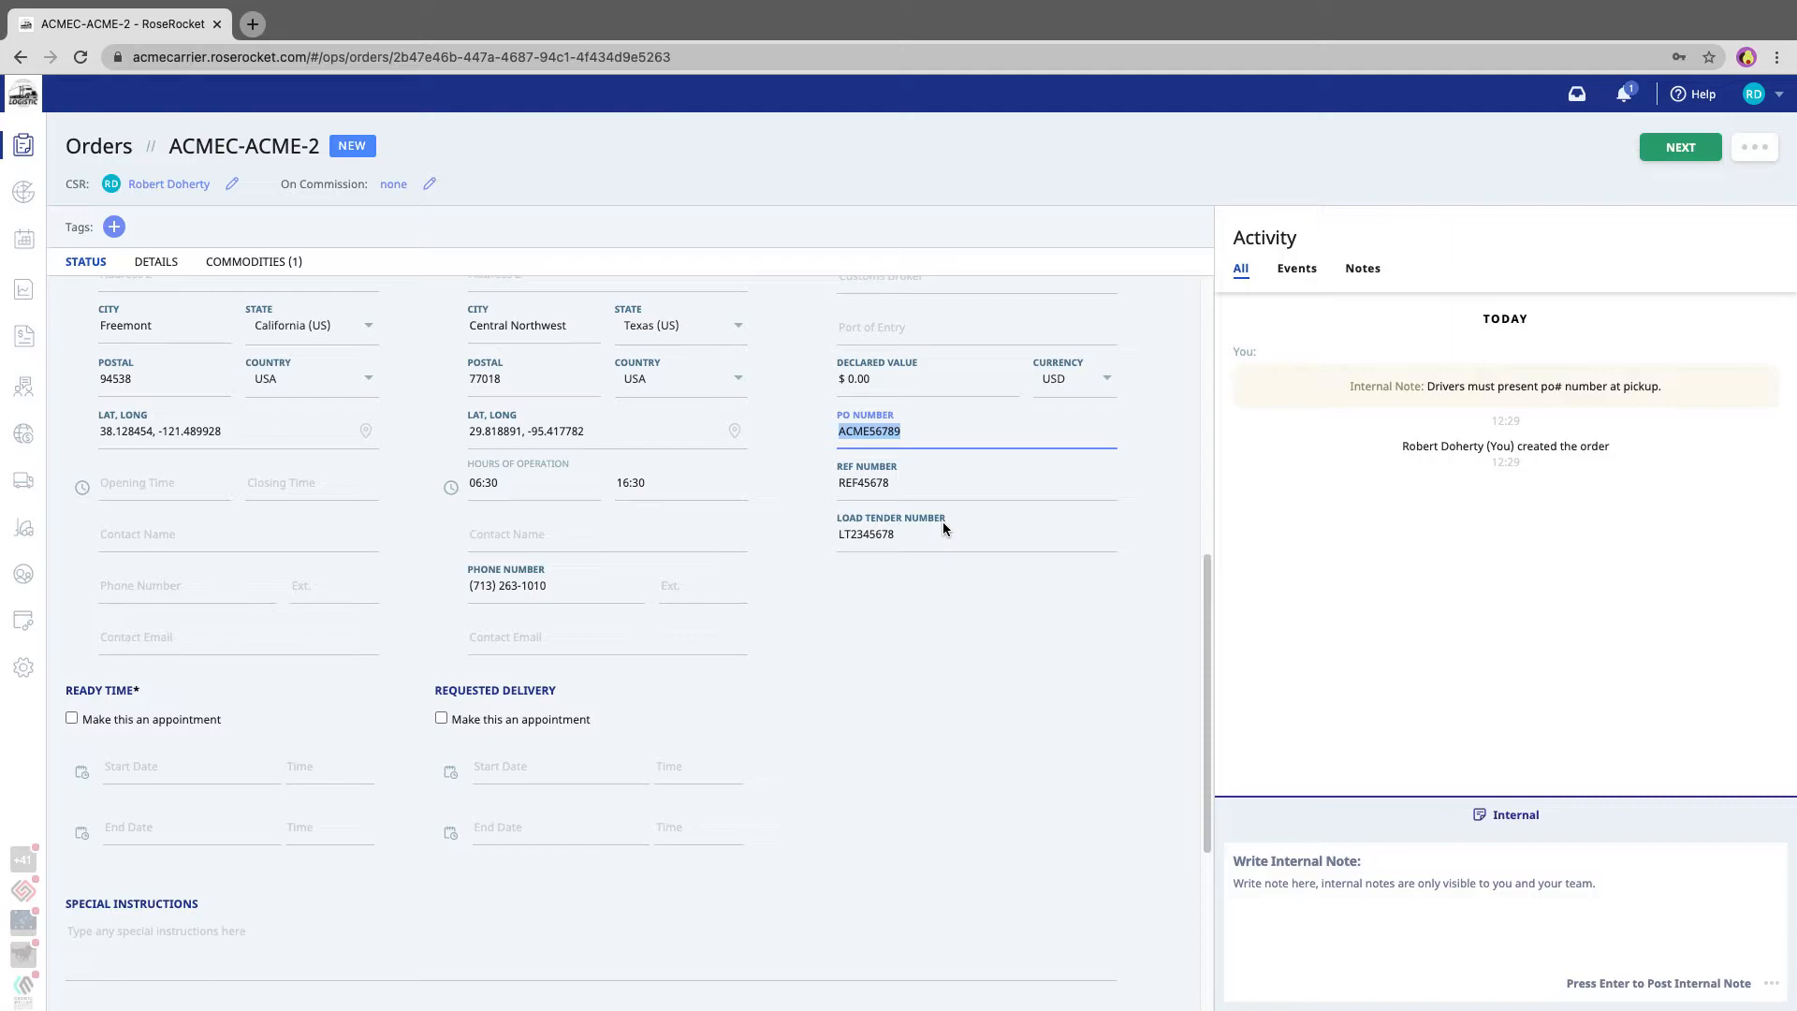
pyautogui.click(935, 439)
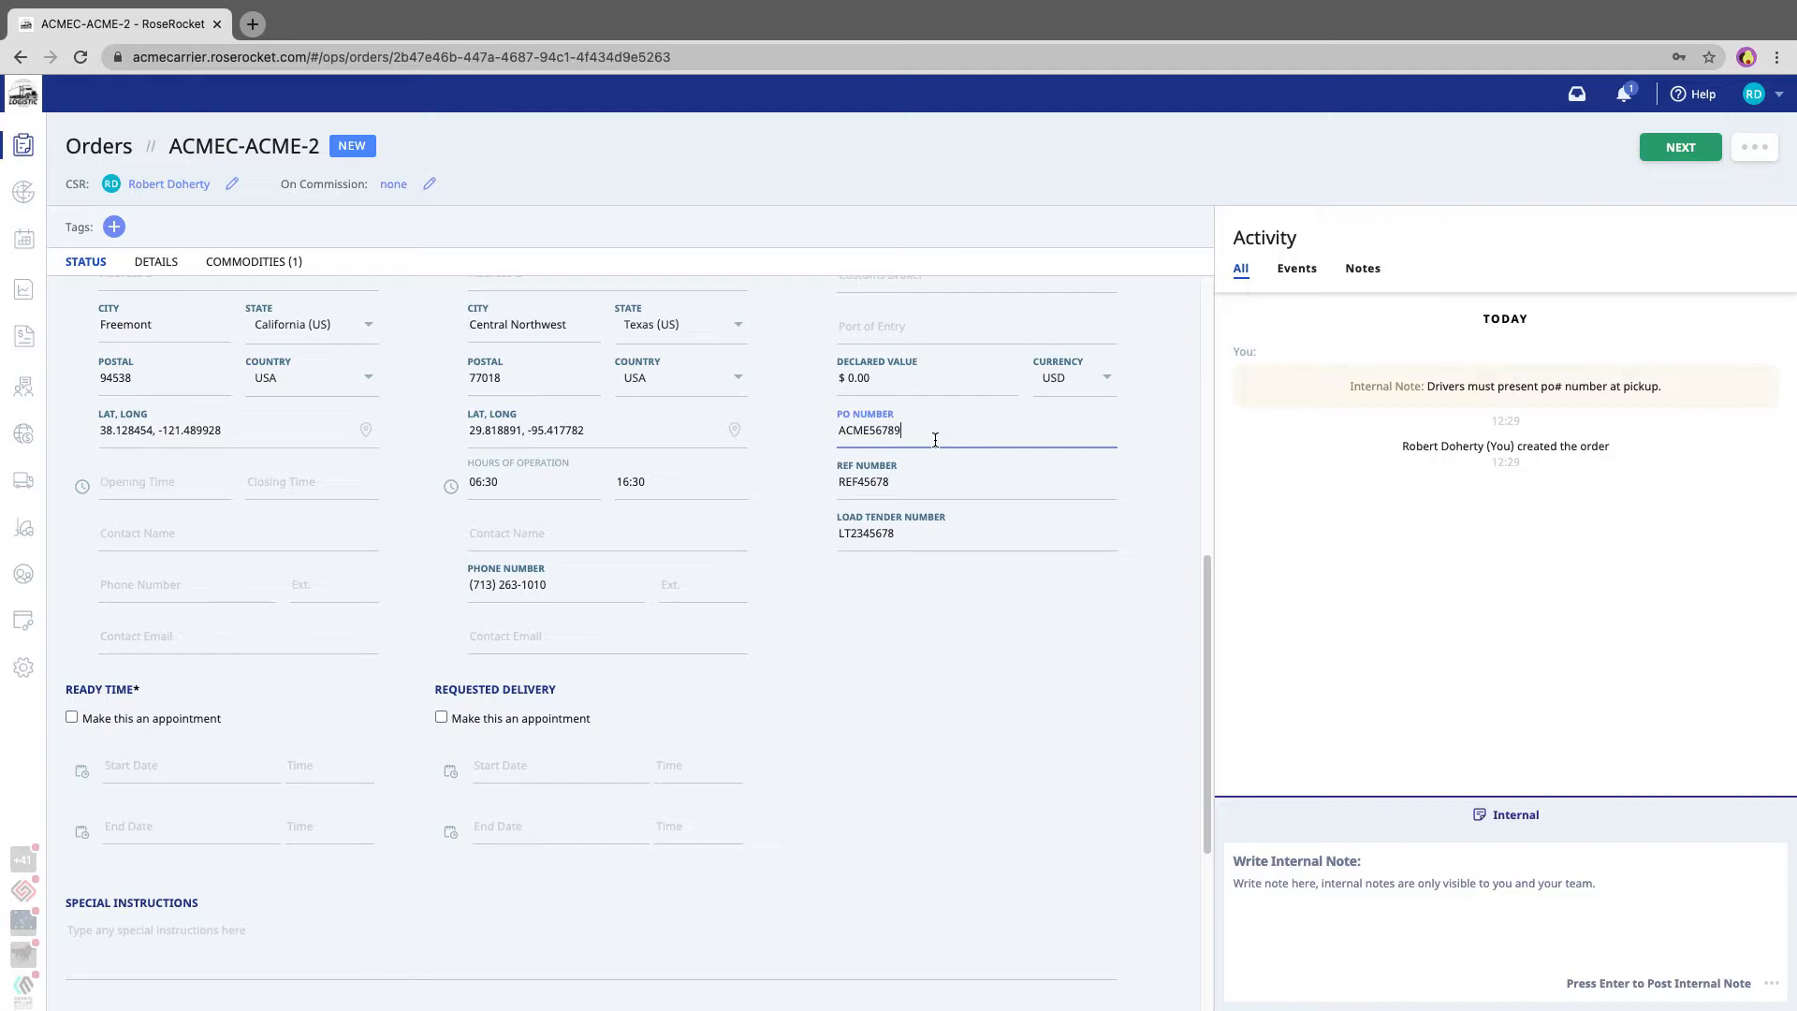
pyautogui.write(', ACME6543-')
pyautogui.write('ACME45678')
pyautogui.click(903, 613)
# - Set the ready date to 2021-02-10 and the requested delivery date to 2021-02-11
pyautogui.scroll(-5, 862, 638)
pyautogui.click(118, 471)
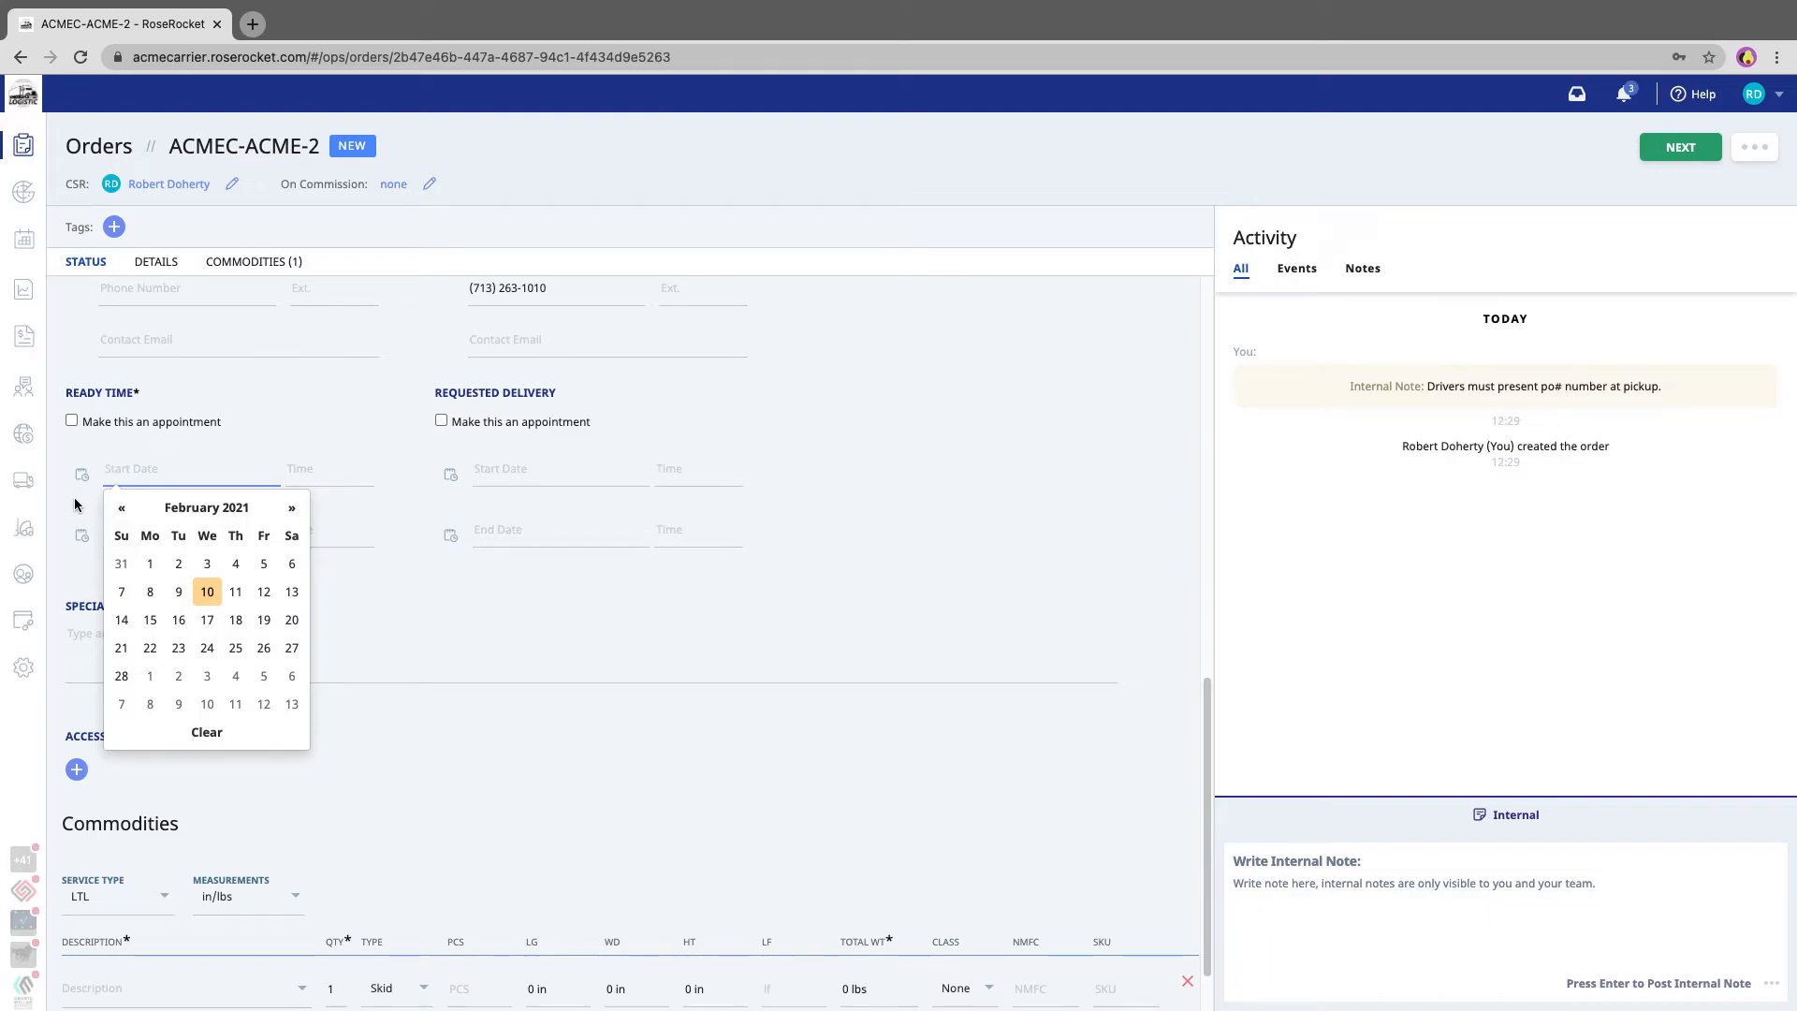
pyautogui.click(207, 592)
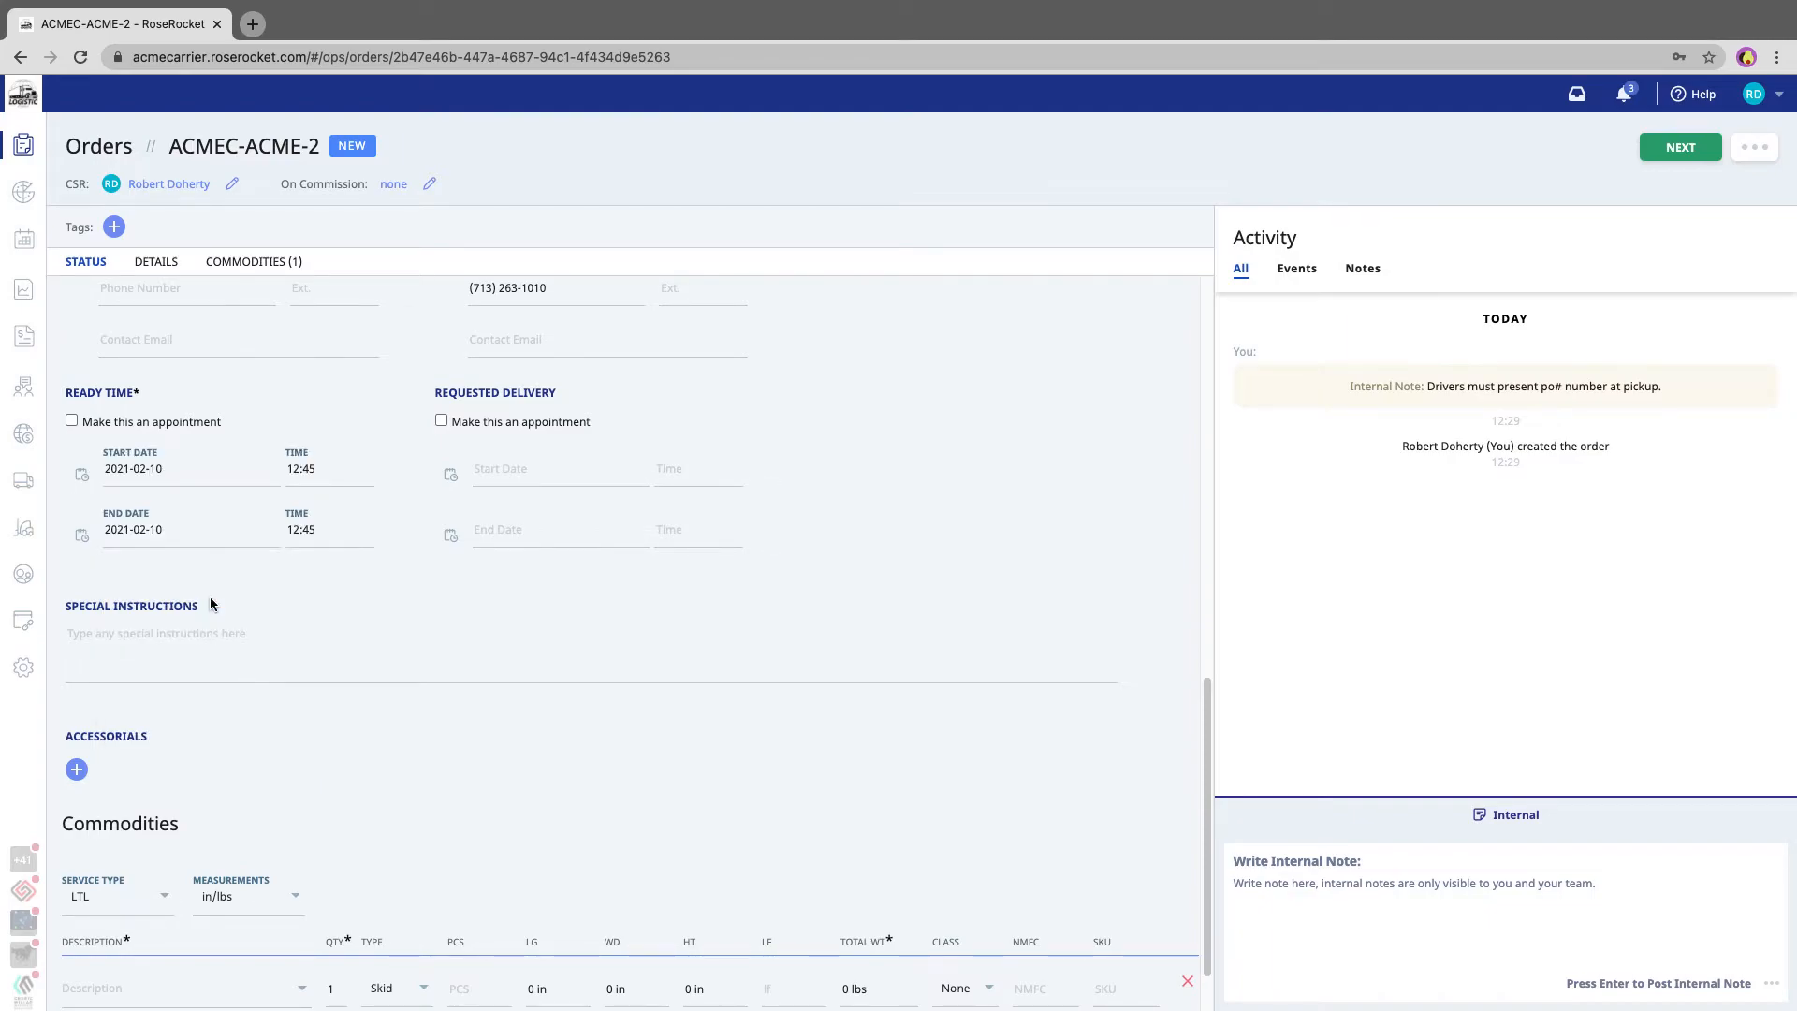
pyautogui.click(530, 472)
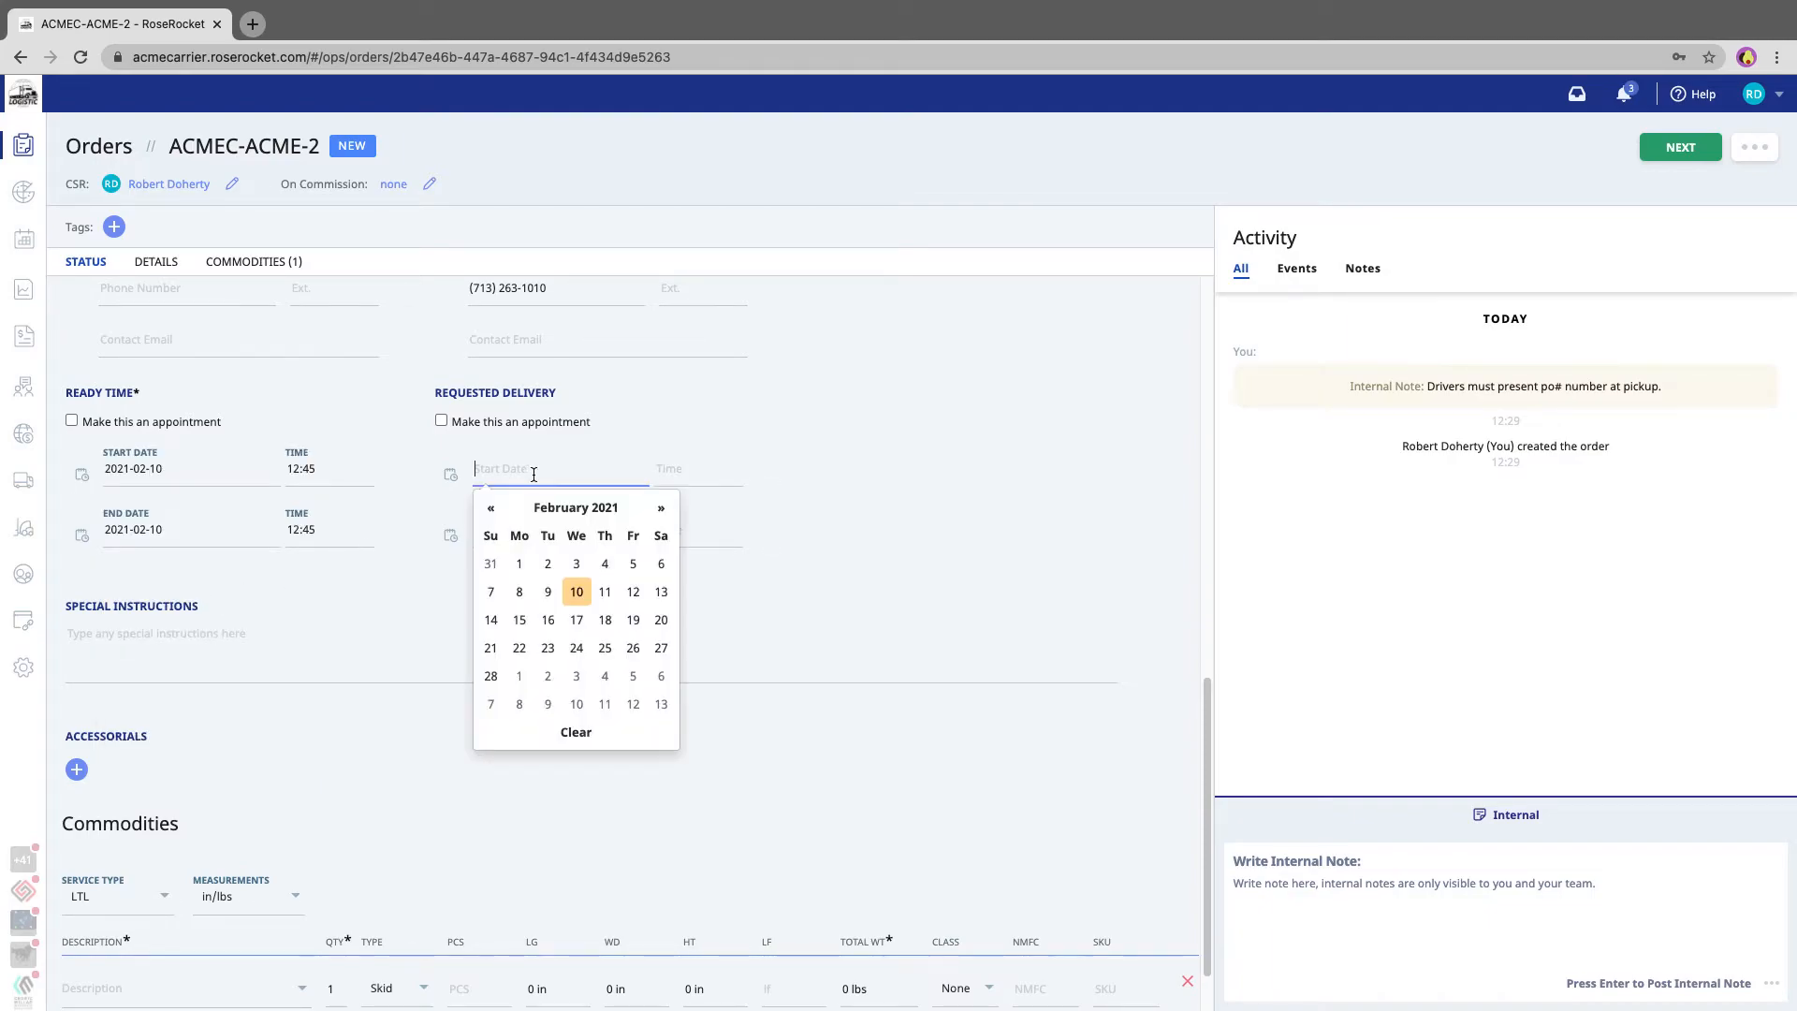
pyautogui.click(606, 592)
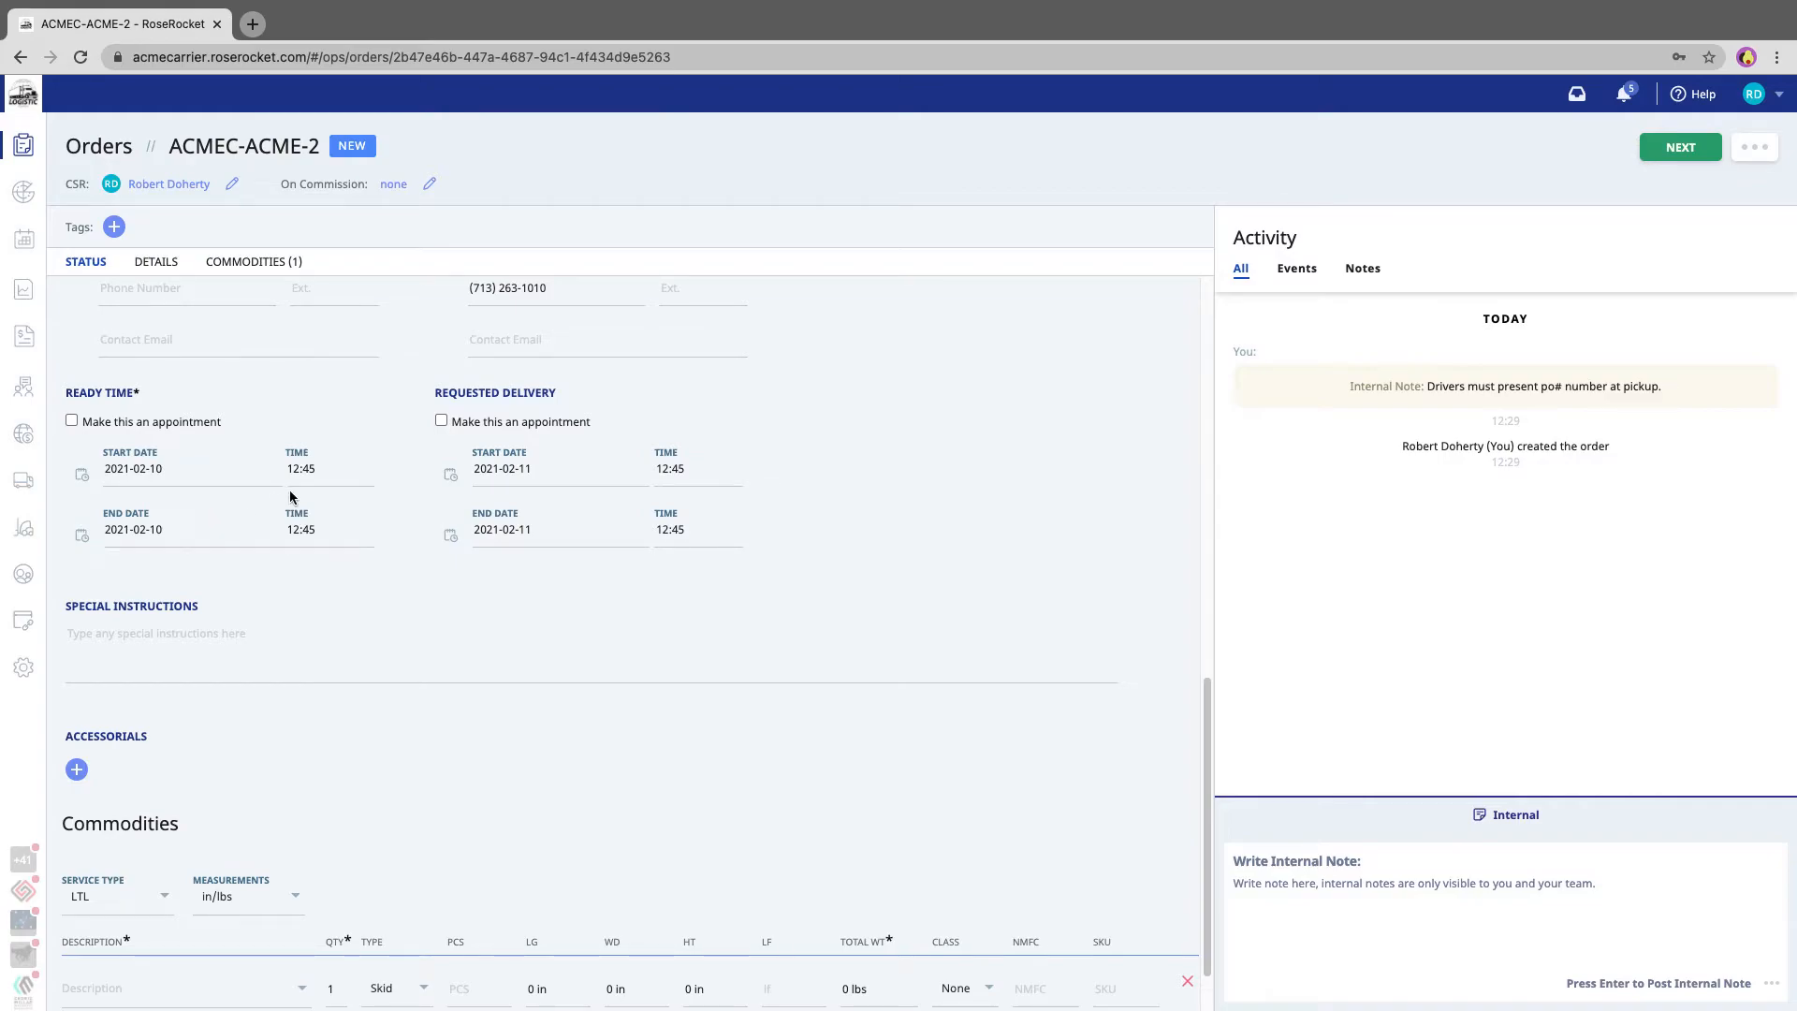
# - Set the ready time window to start at 08:00 and end at 14:00
pyautogui.click(323, 472)
pyautogui.click(367, 547)
pyautogui.click(342, 469)
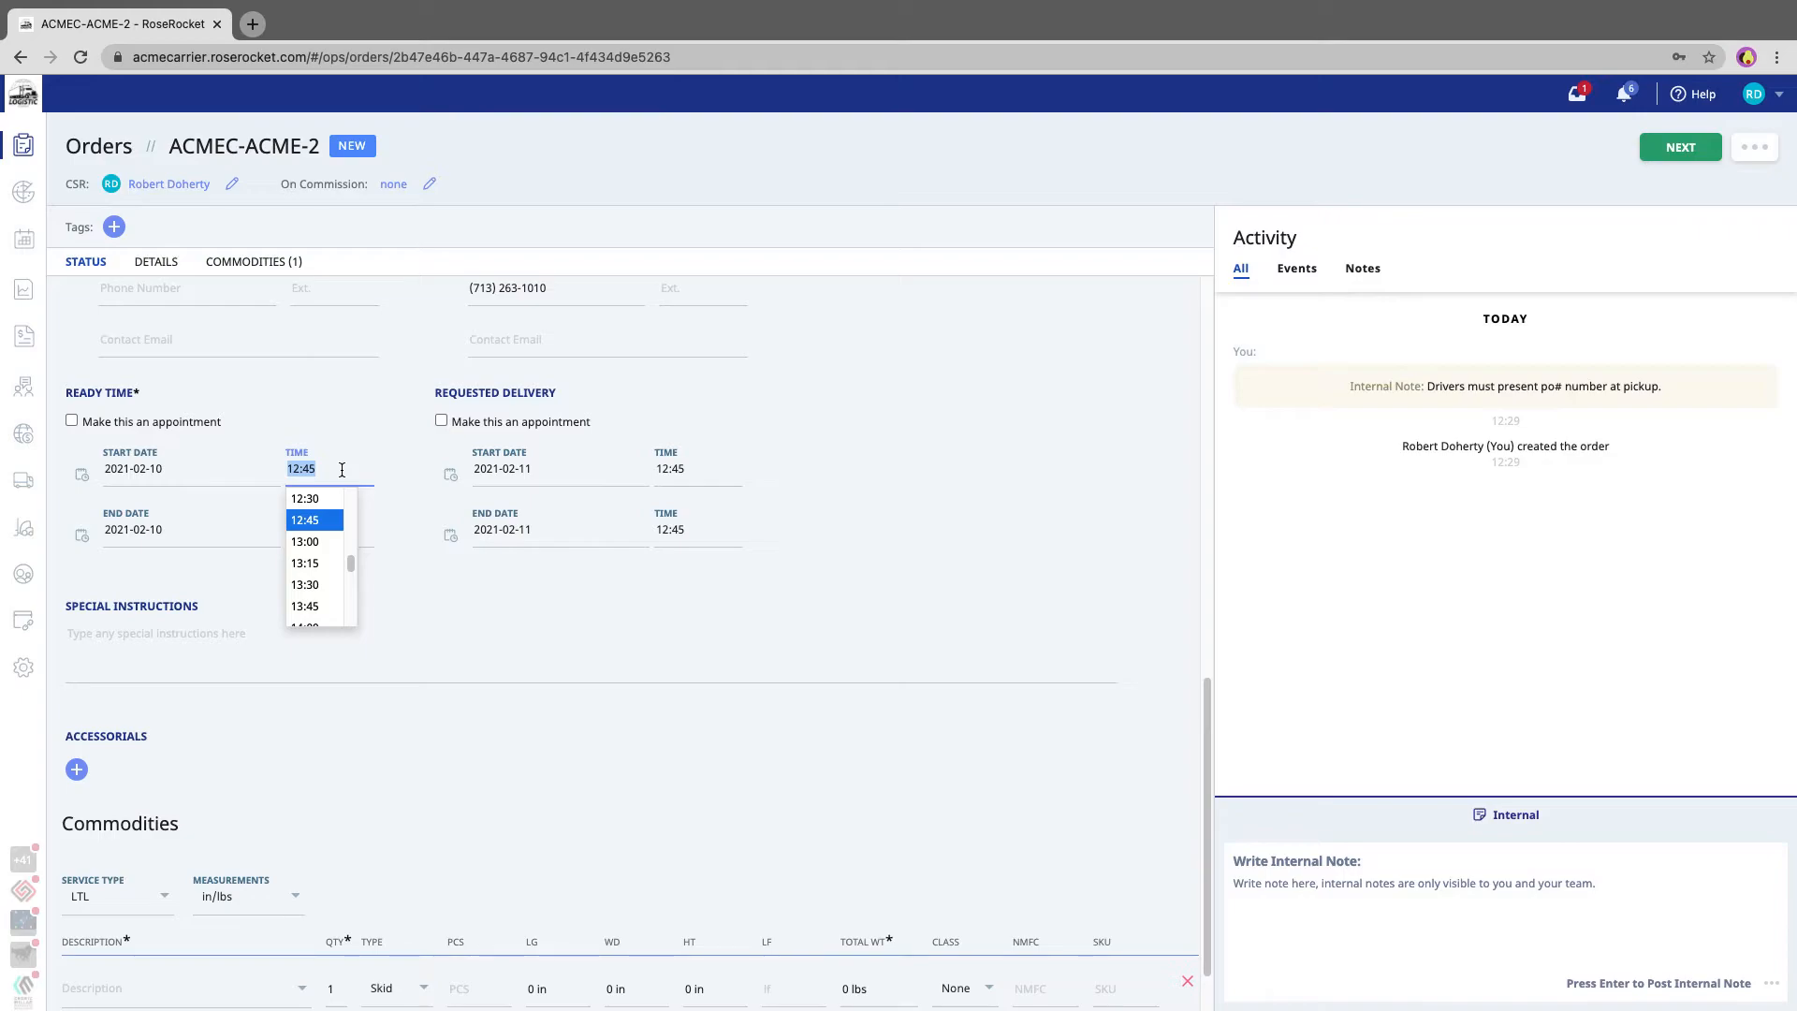
pyautogui.write('8am')
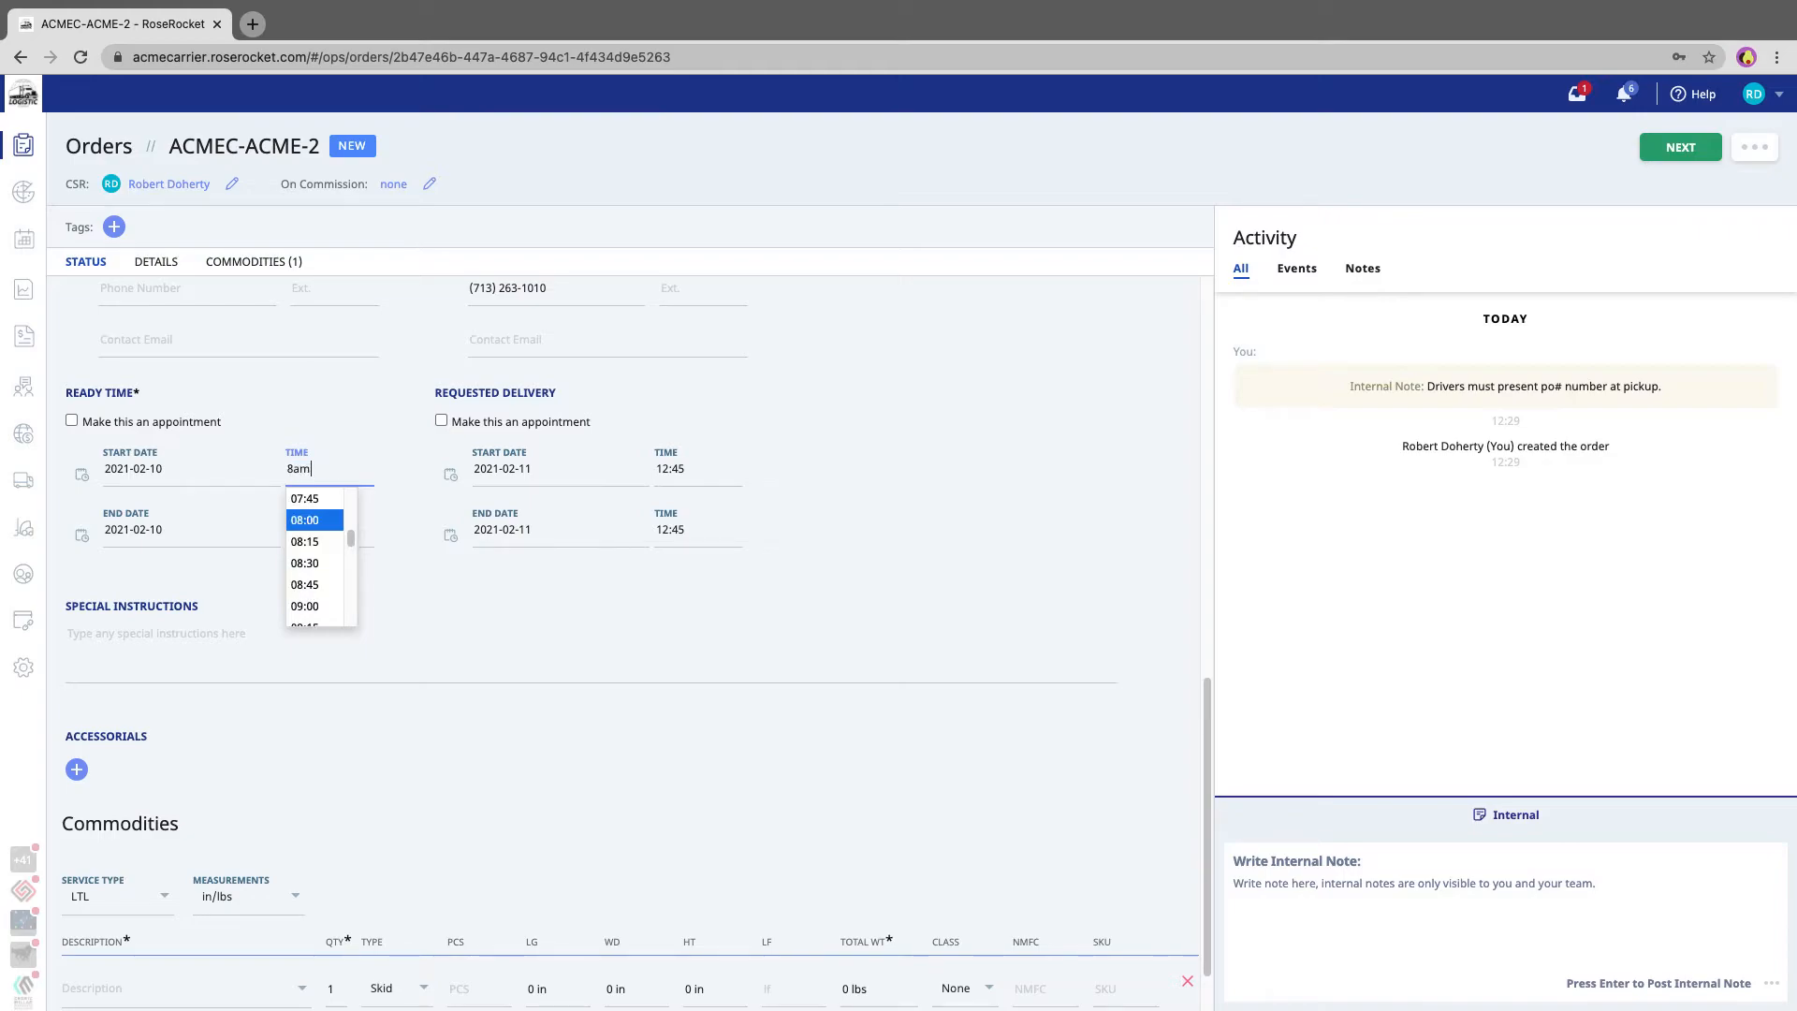
pyautogui.press('Return')
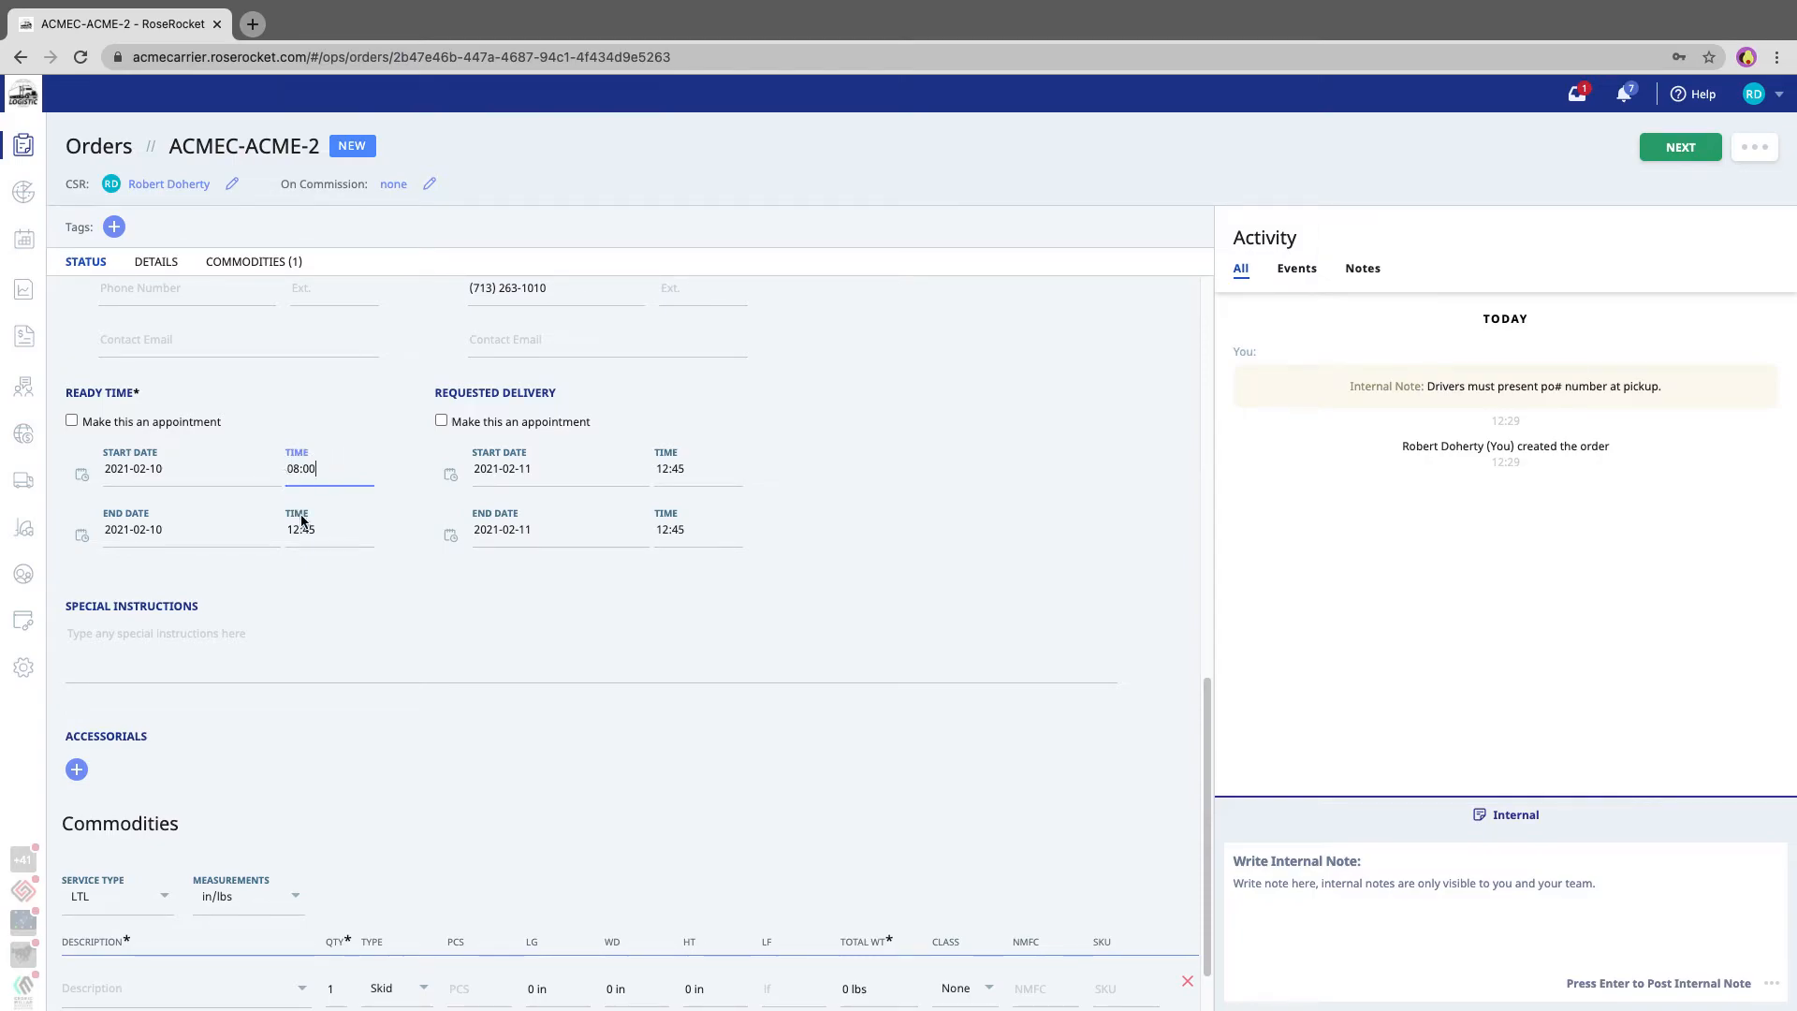
pyautogui.click(329, 530)
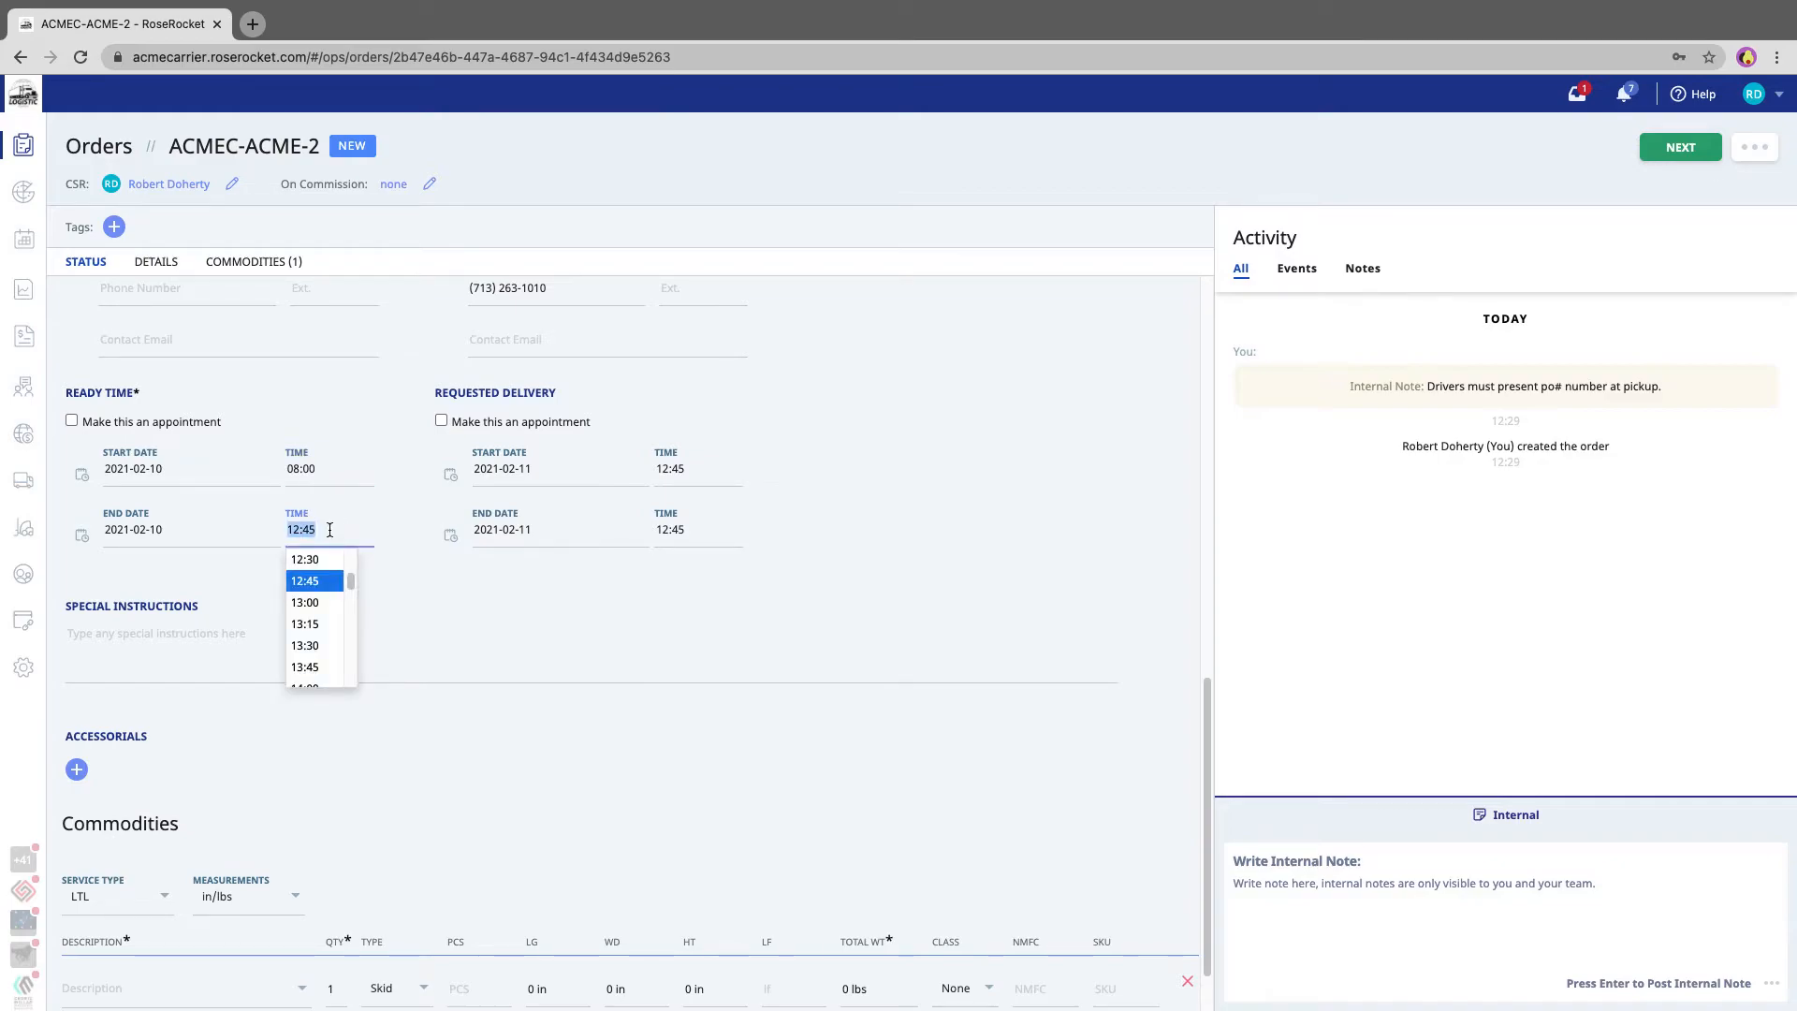
pyautogui.write('2pm')
pyautogui.press('Return')
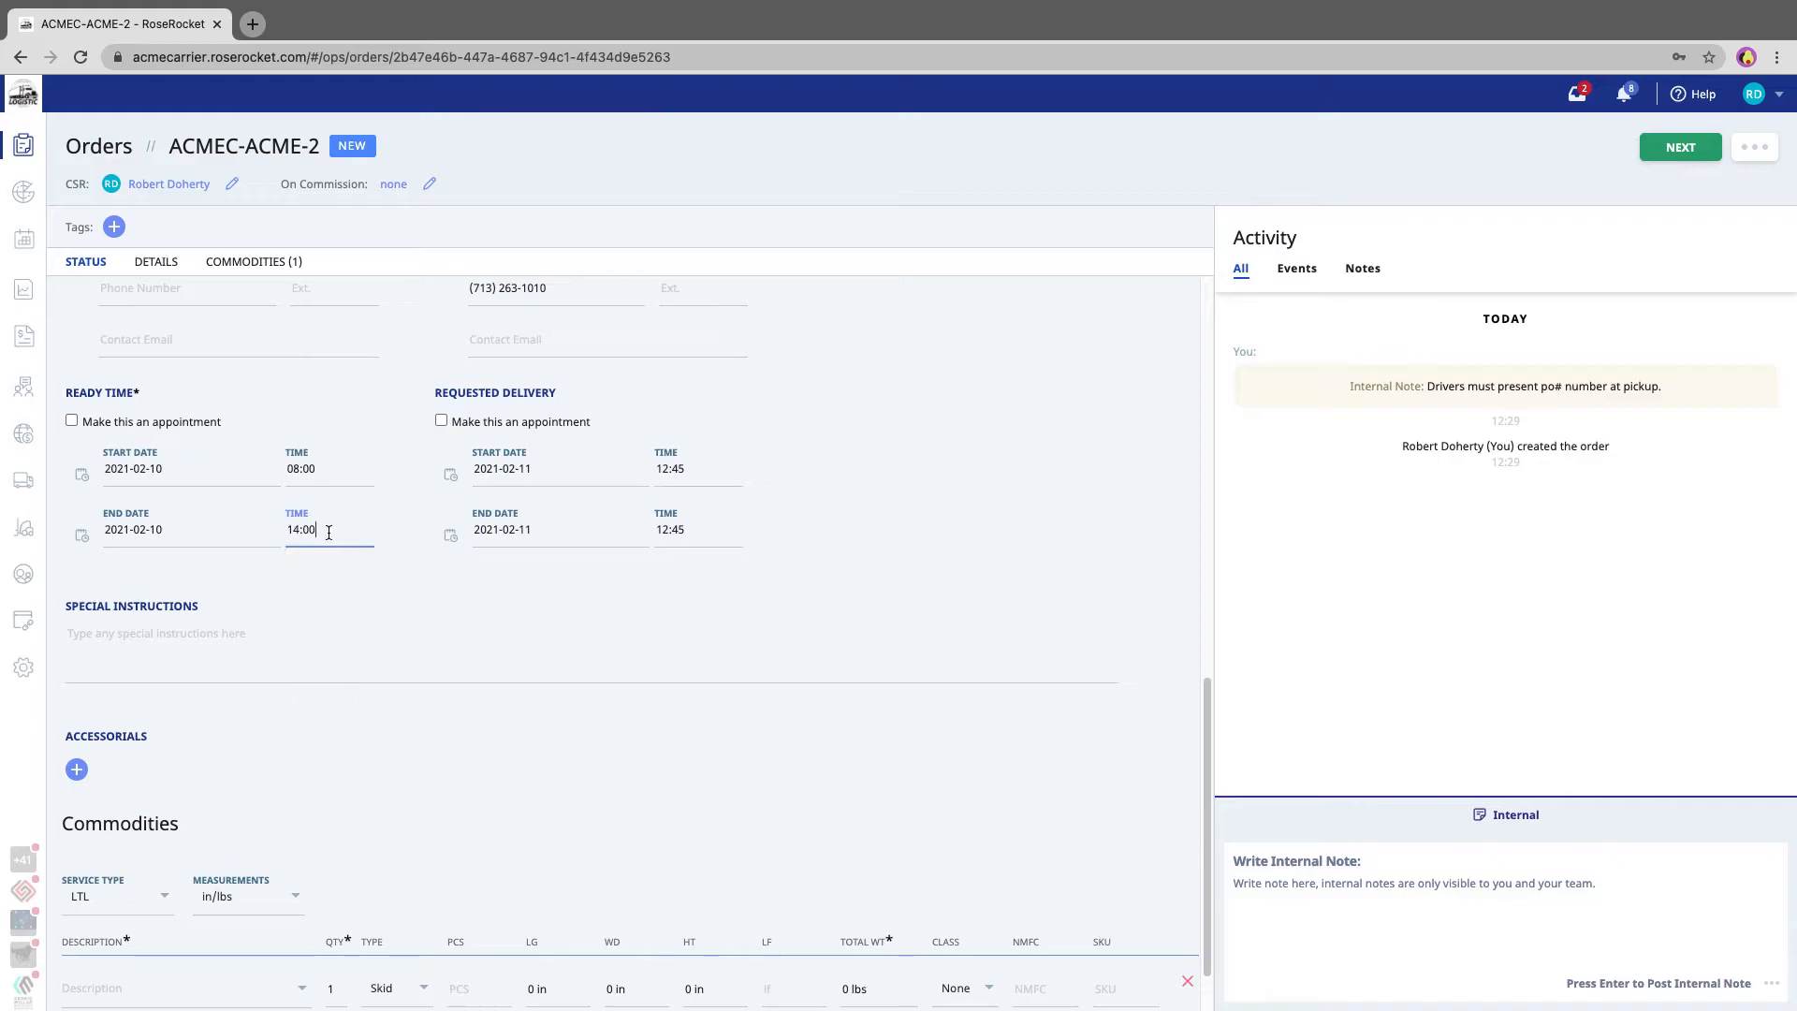
# - Set the requested delivery time window to start at 12:00 and end at 18:00
pyautogui.click(681, 473)
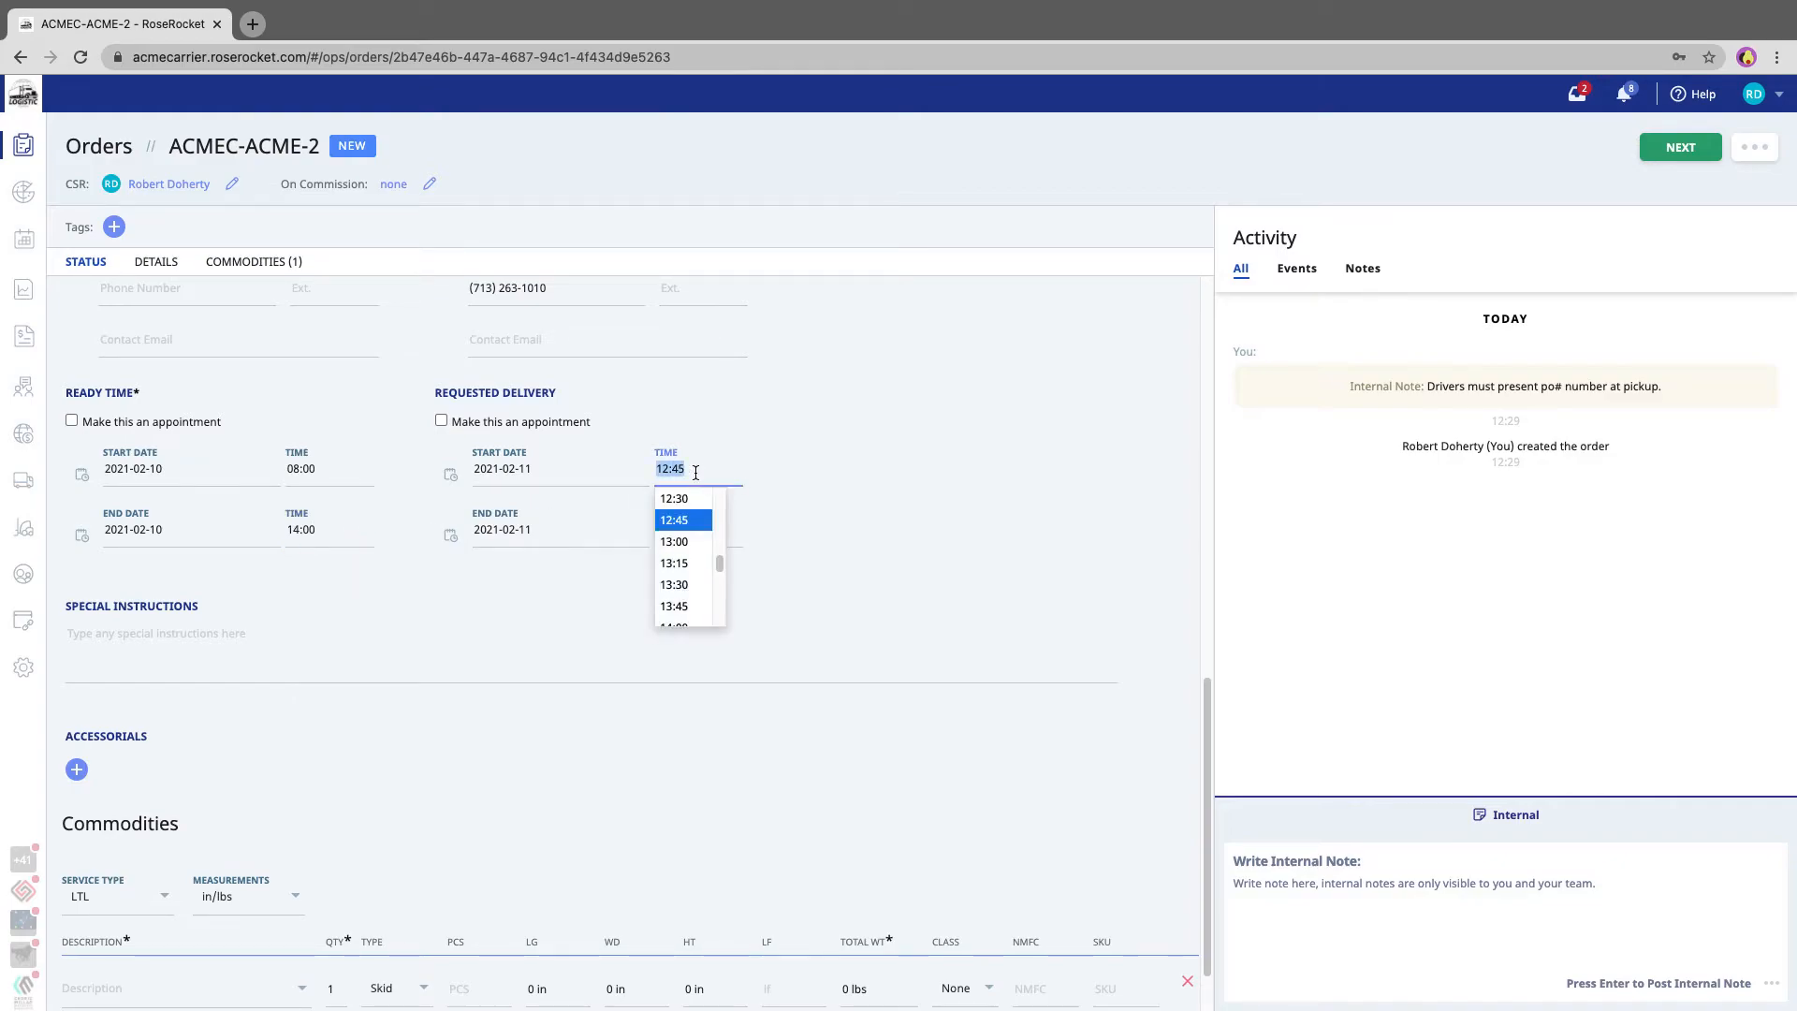
pyautogui.write('12')
pyautogui.press('Tab')
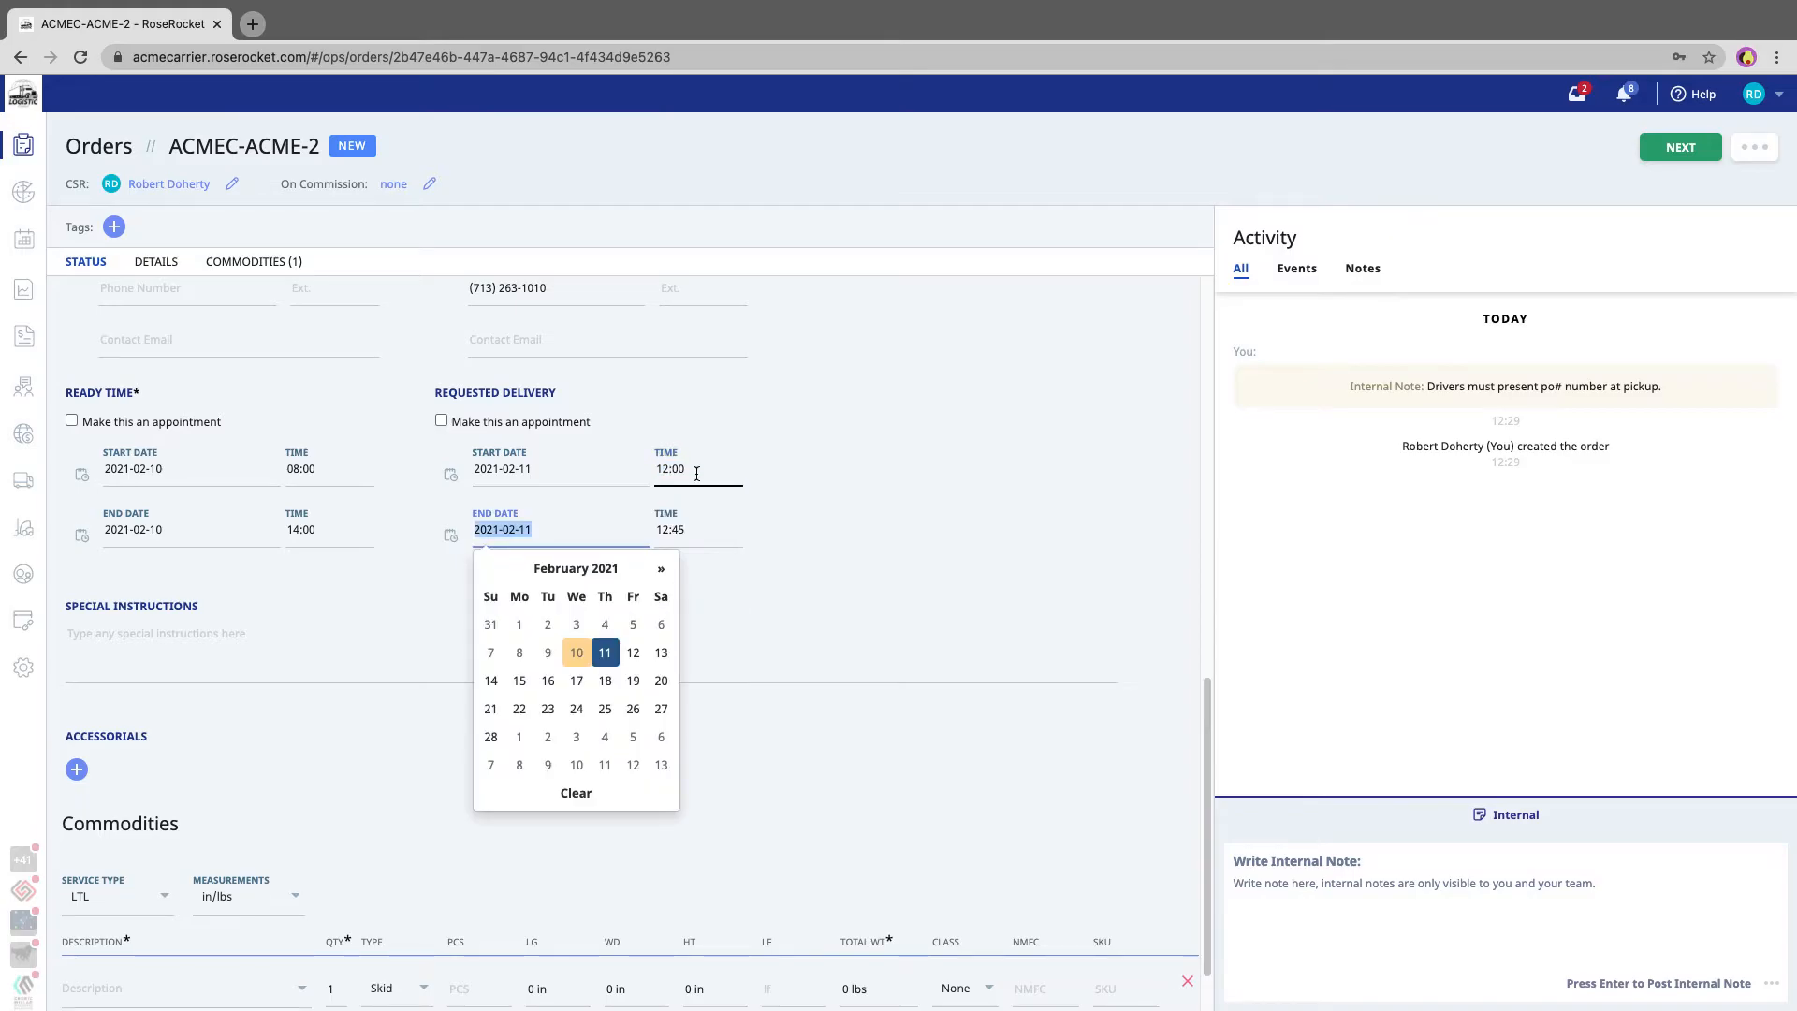
pyautogui.click(697, 529)
pyautogui.write('16')
pyautogui.press('Tab')
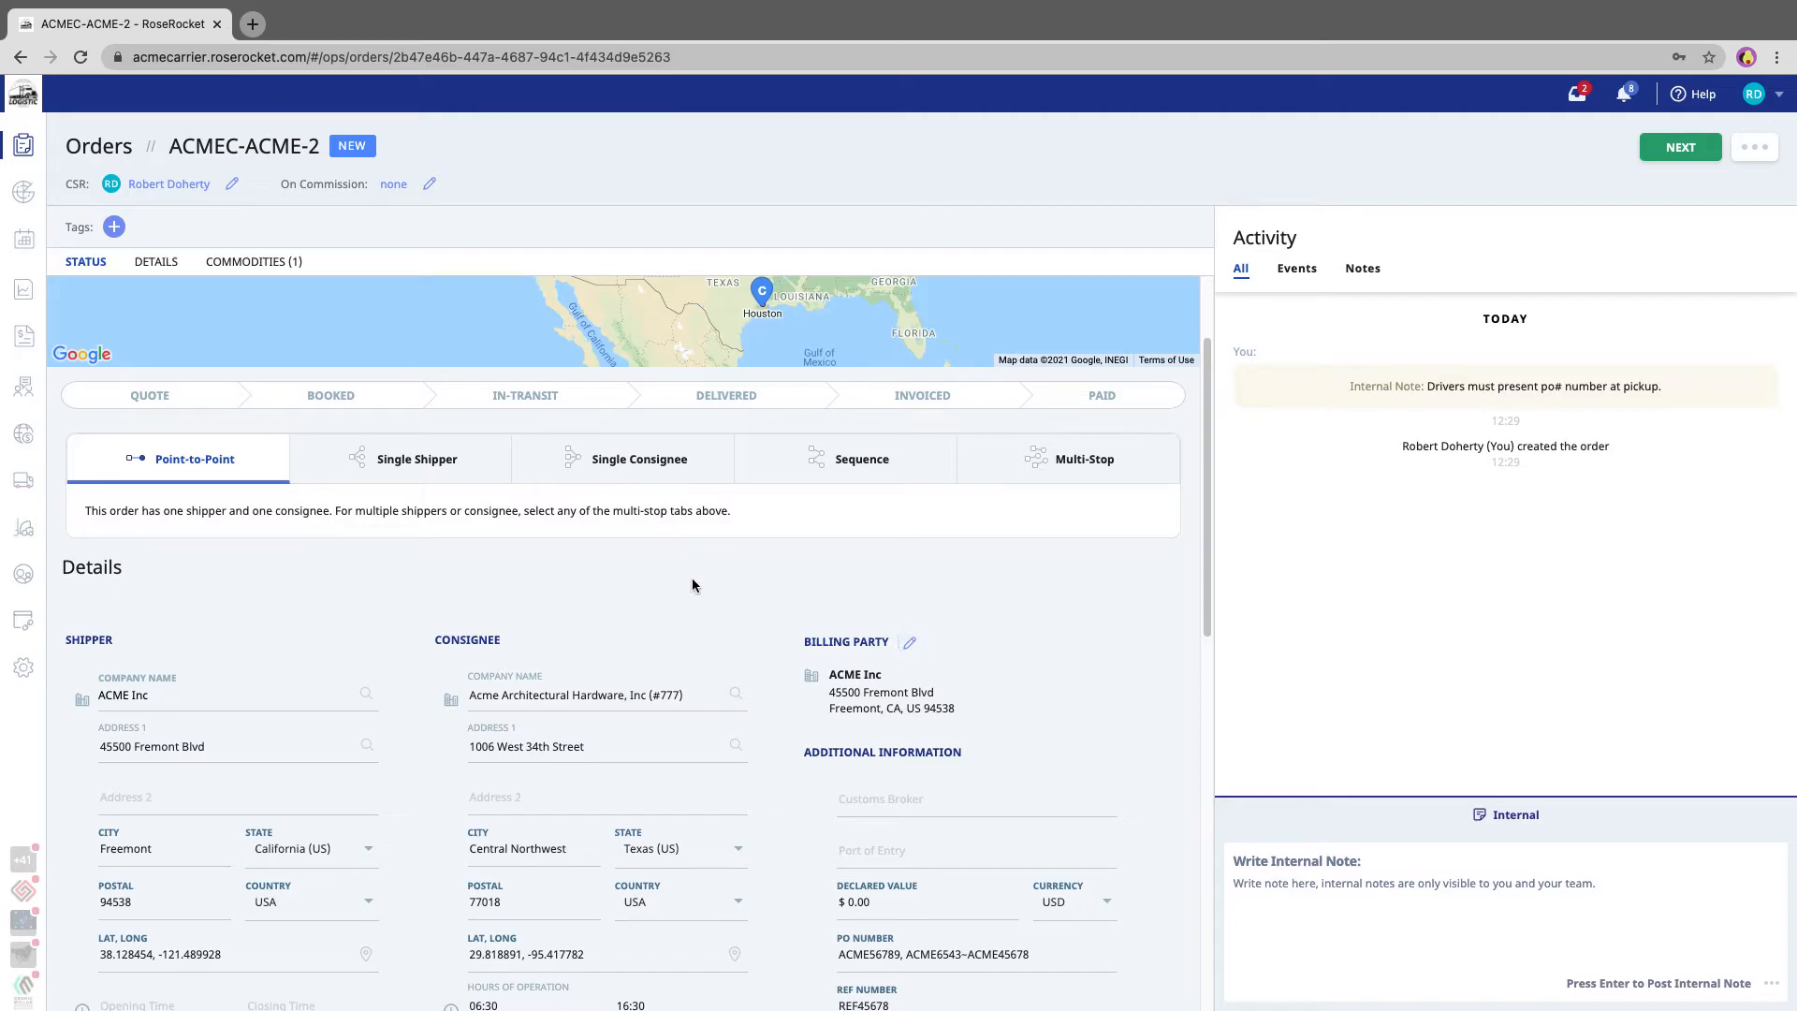
# - Enter the special instructions 'Driver must go to back door first.'
pyautogui.scroll(-10, 692, 585)
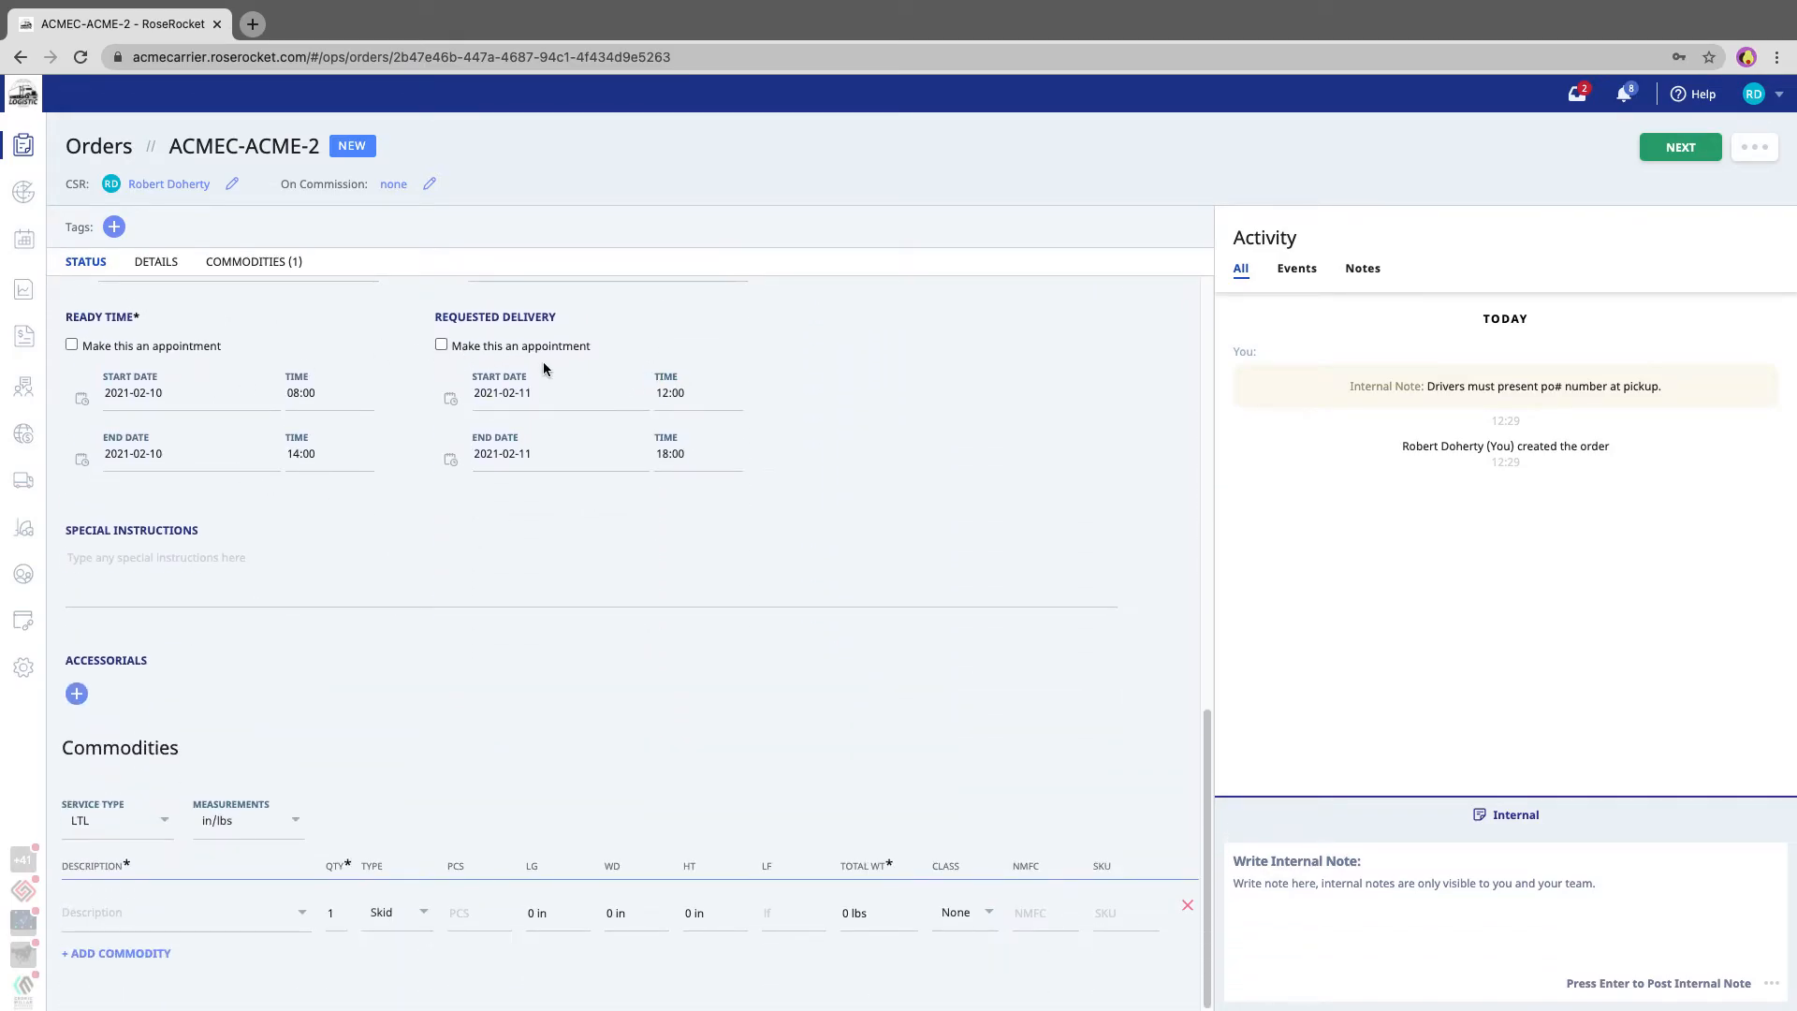
pyautogui.click(243, 570)
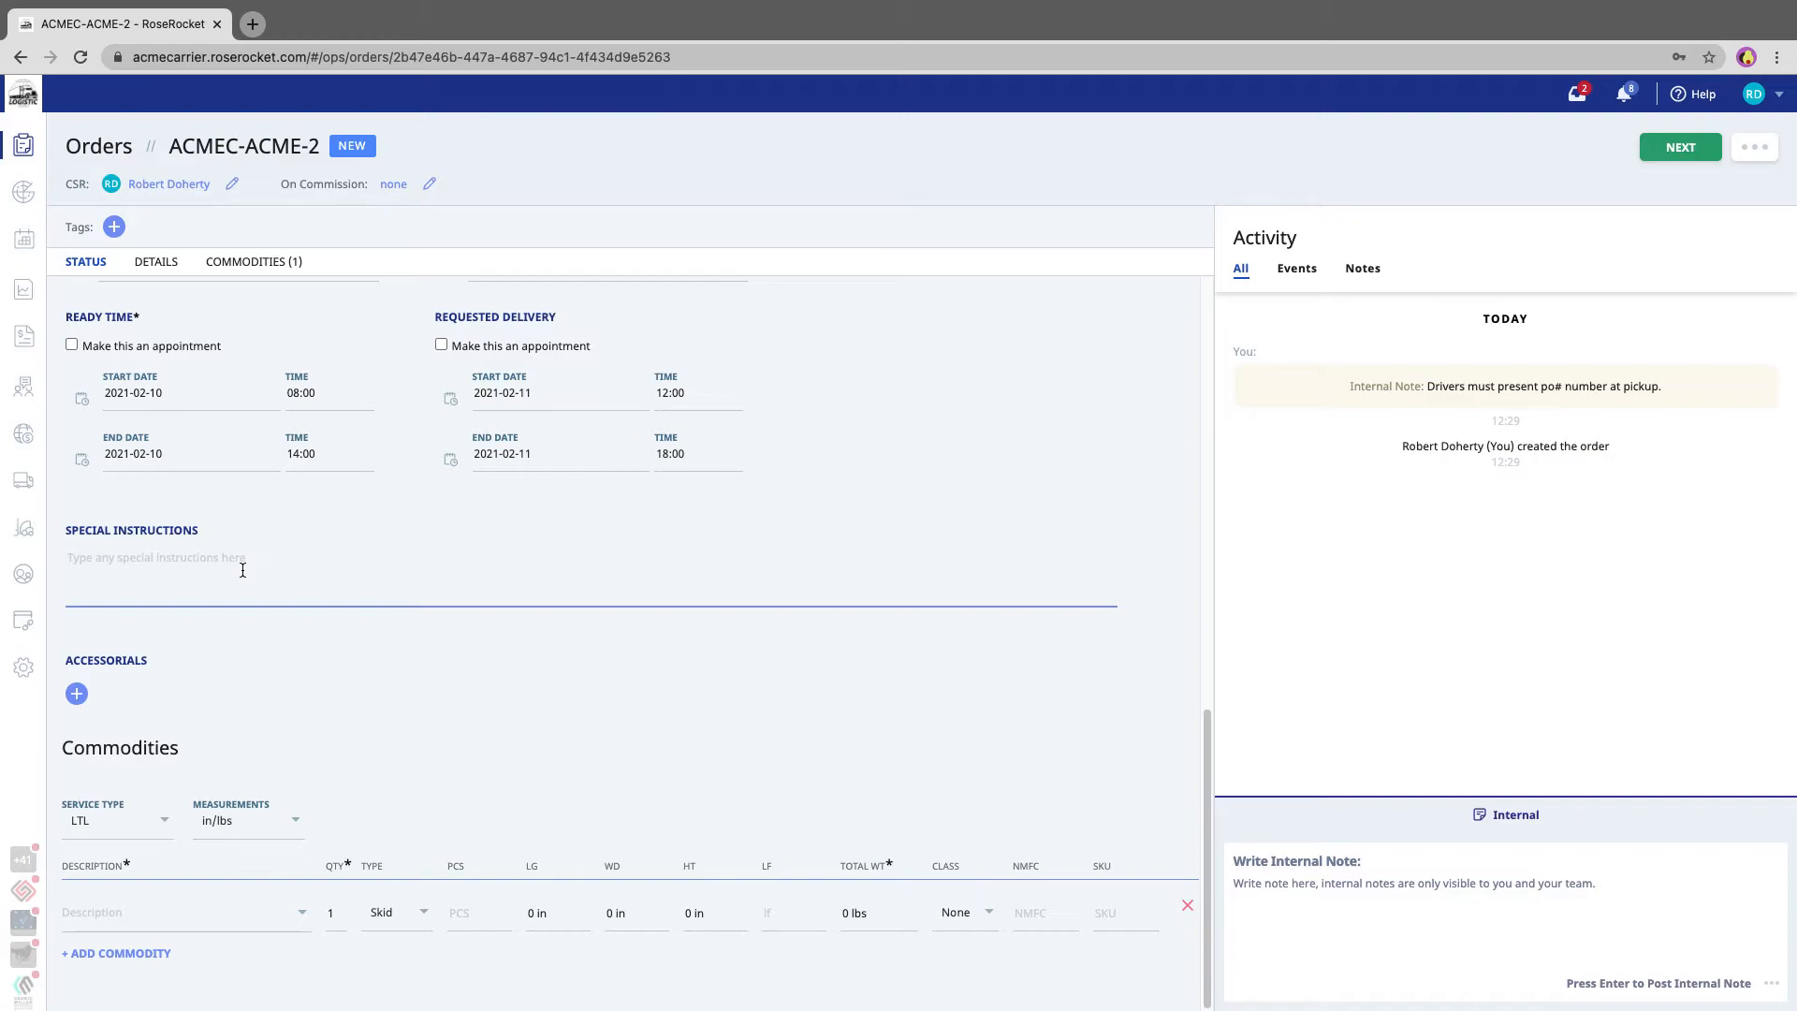
pyautogui.write('Driver must go to back door first.')
# - Add the After Hours Delivery accessorial to the order
pyautogui.click(78, 695)
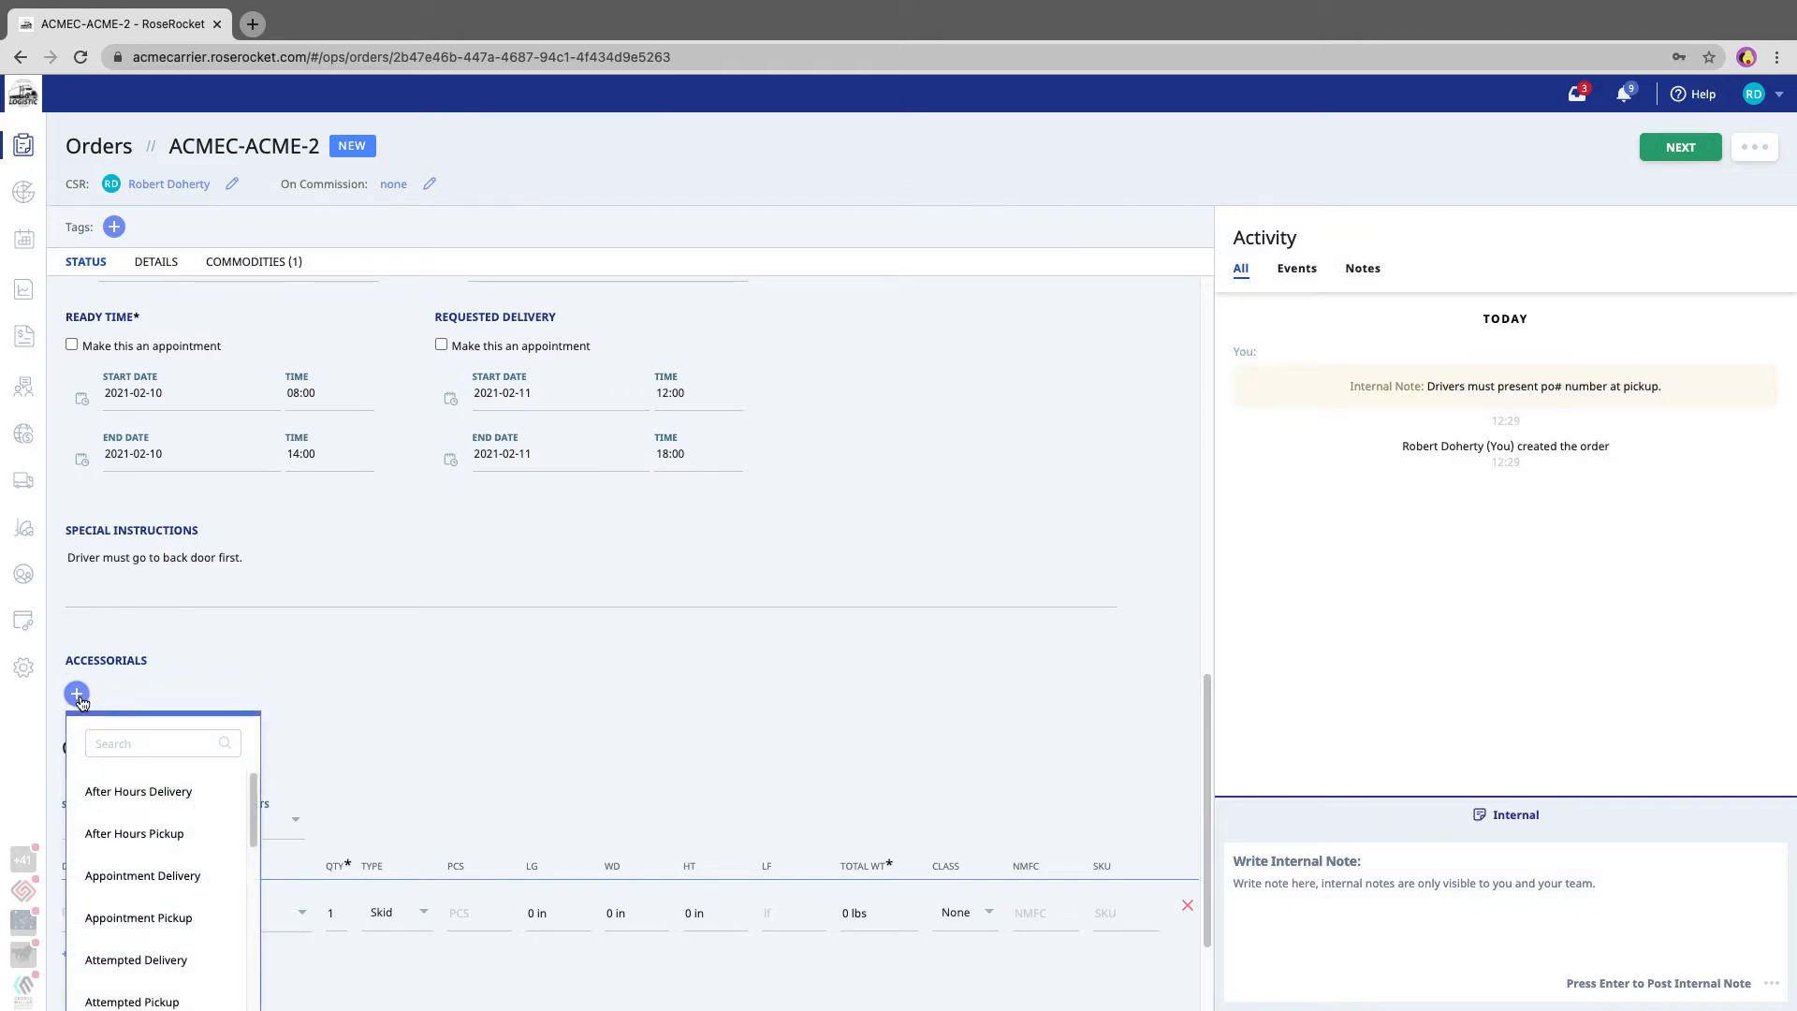
pyautogui.click(151, 795)
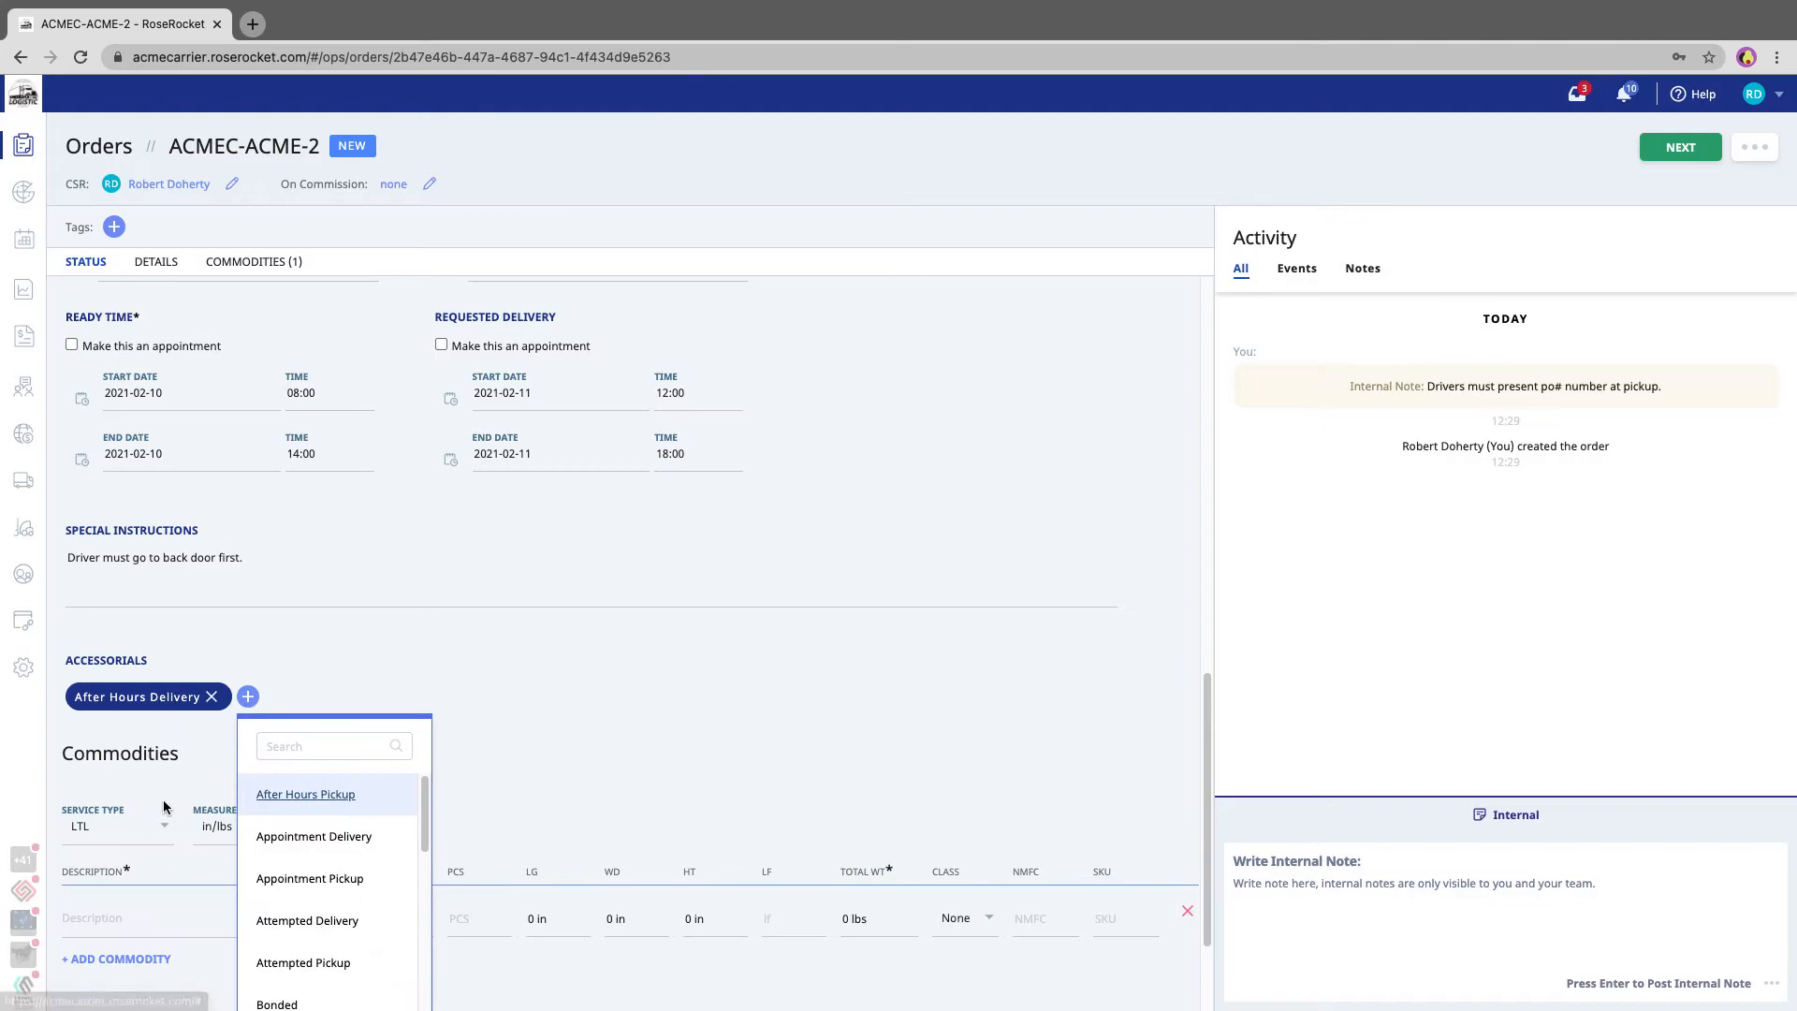
pyautogui.click(629, 709)
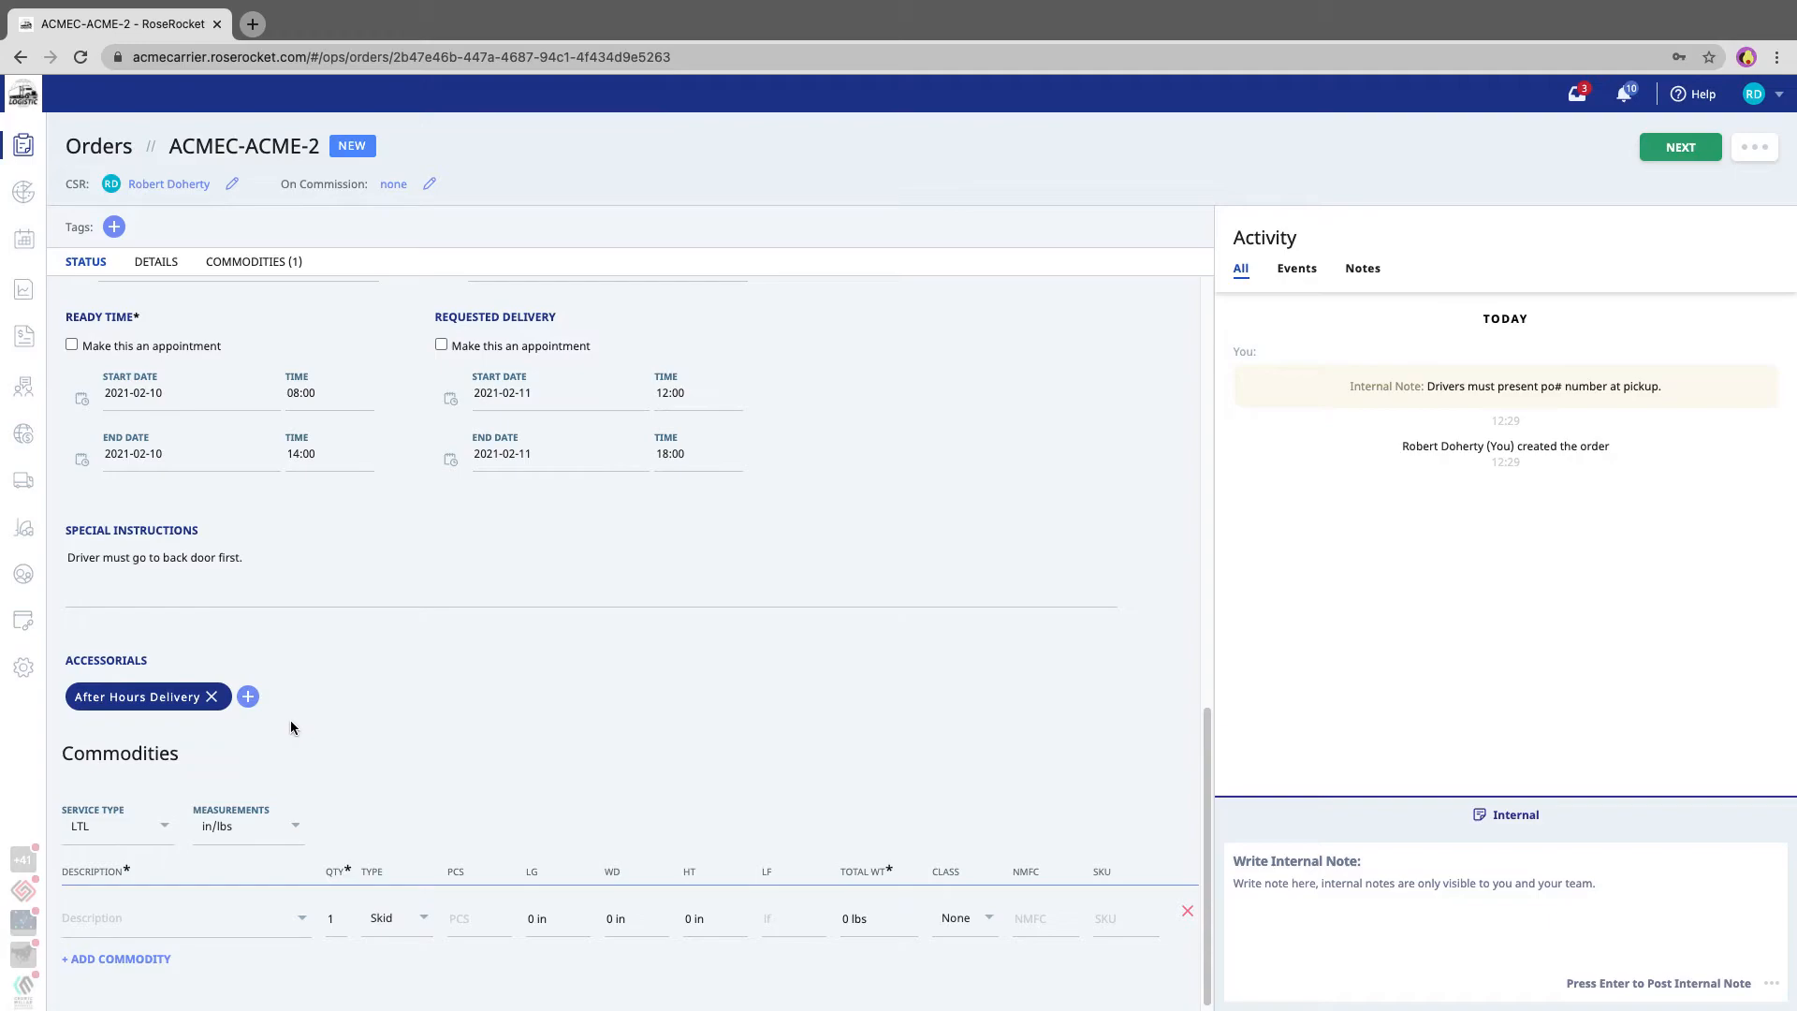
# - Fill in the first commodity as FAK, 1 skid, 48 x 40 x 40 in, total weight 1200 lbs
pyautogui.scroll(-1, 291, 727)
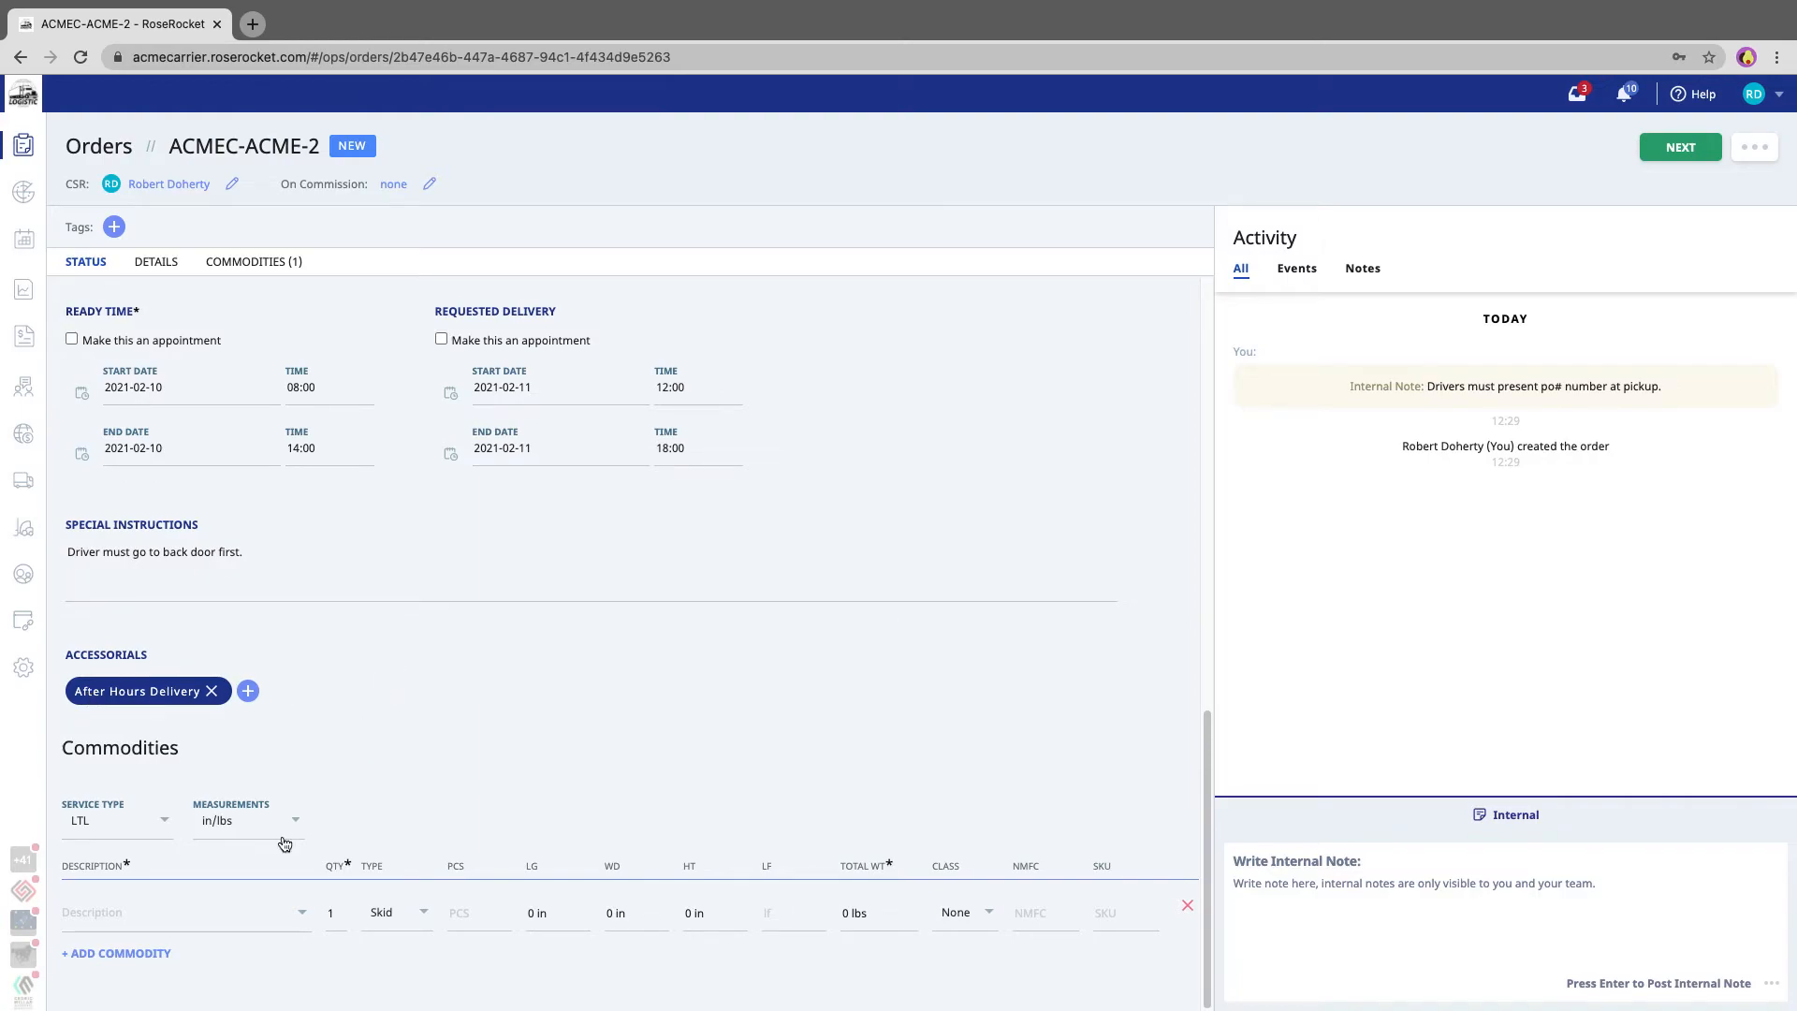
pyautogui.click(150, 913)
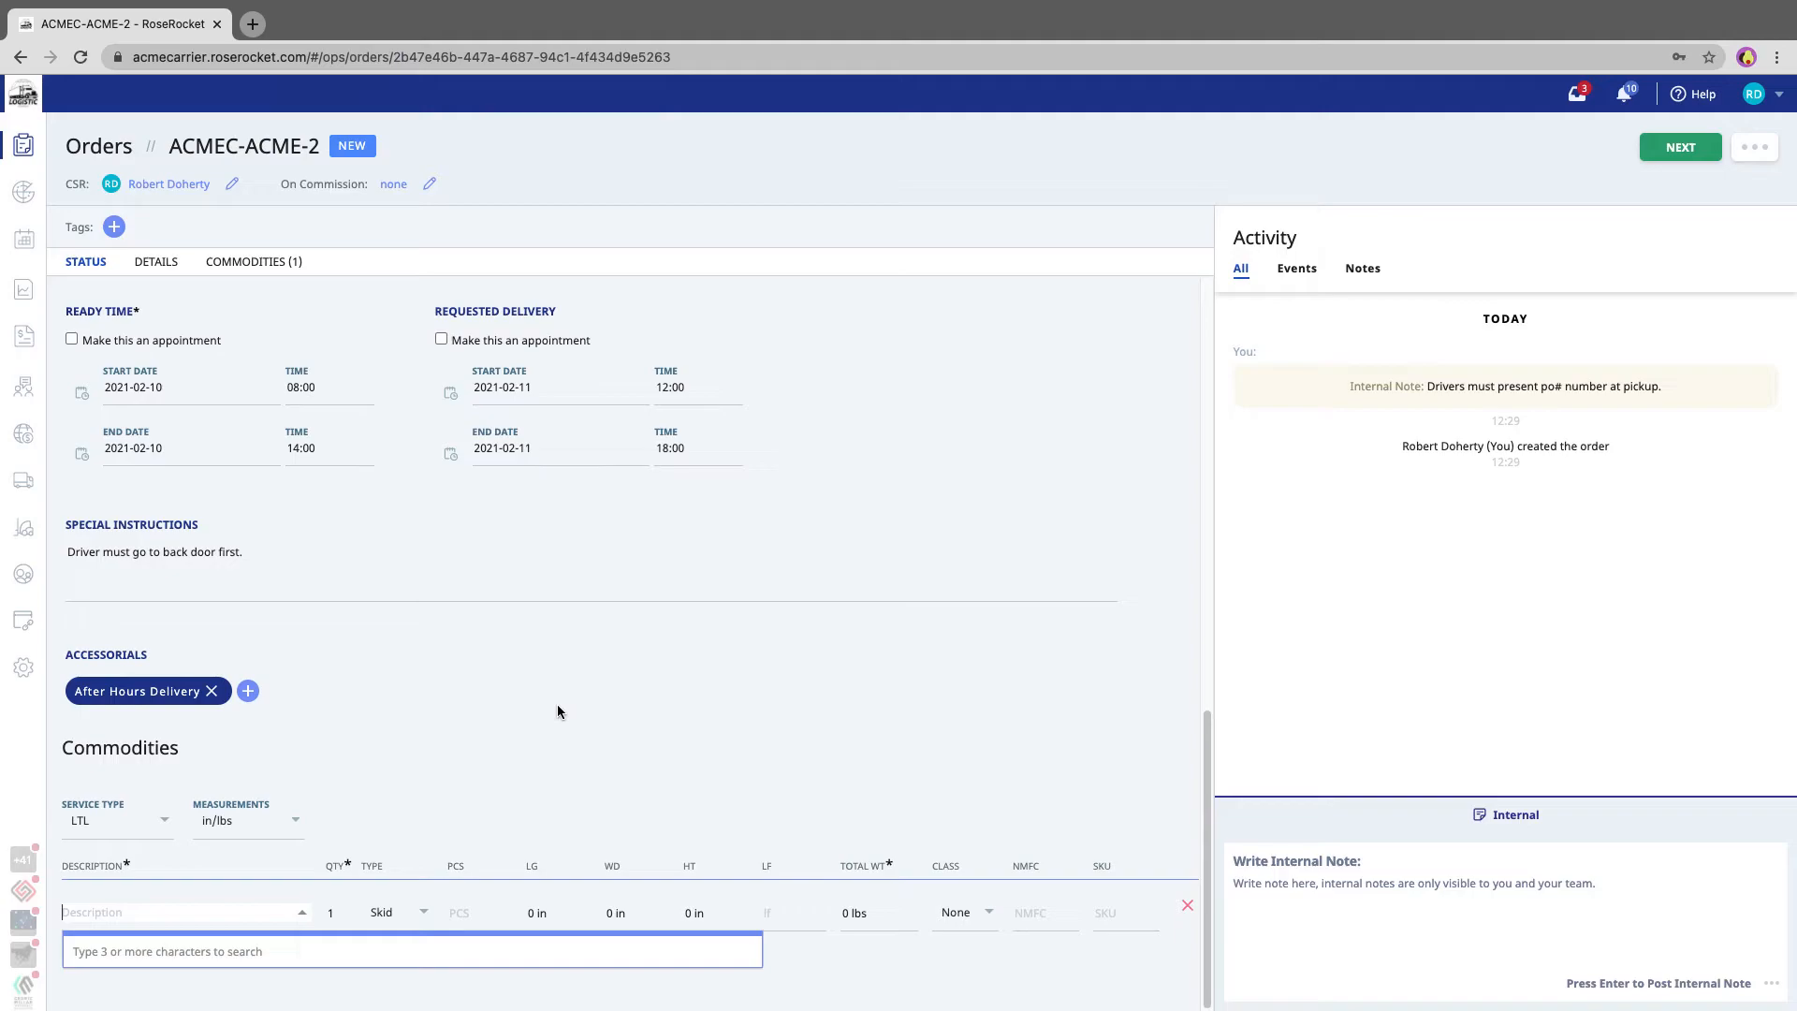
pyautogui.write('FAK')
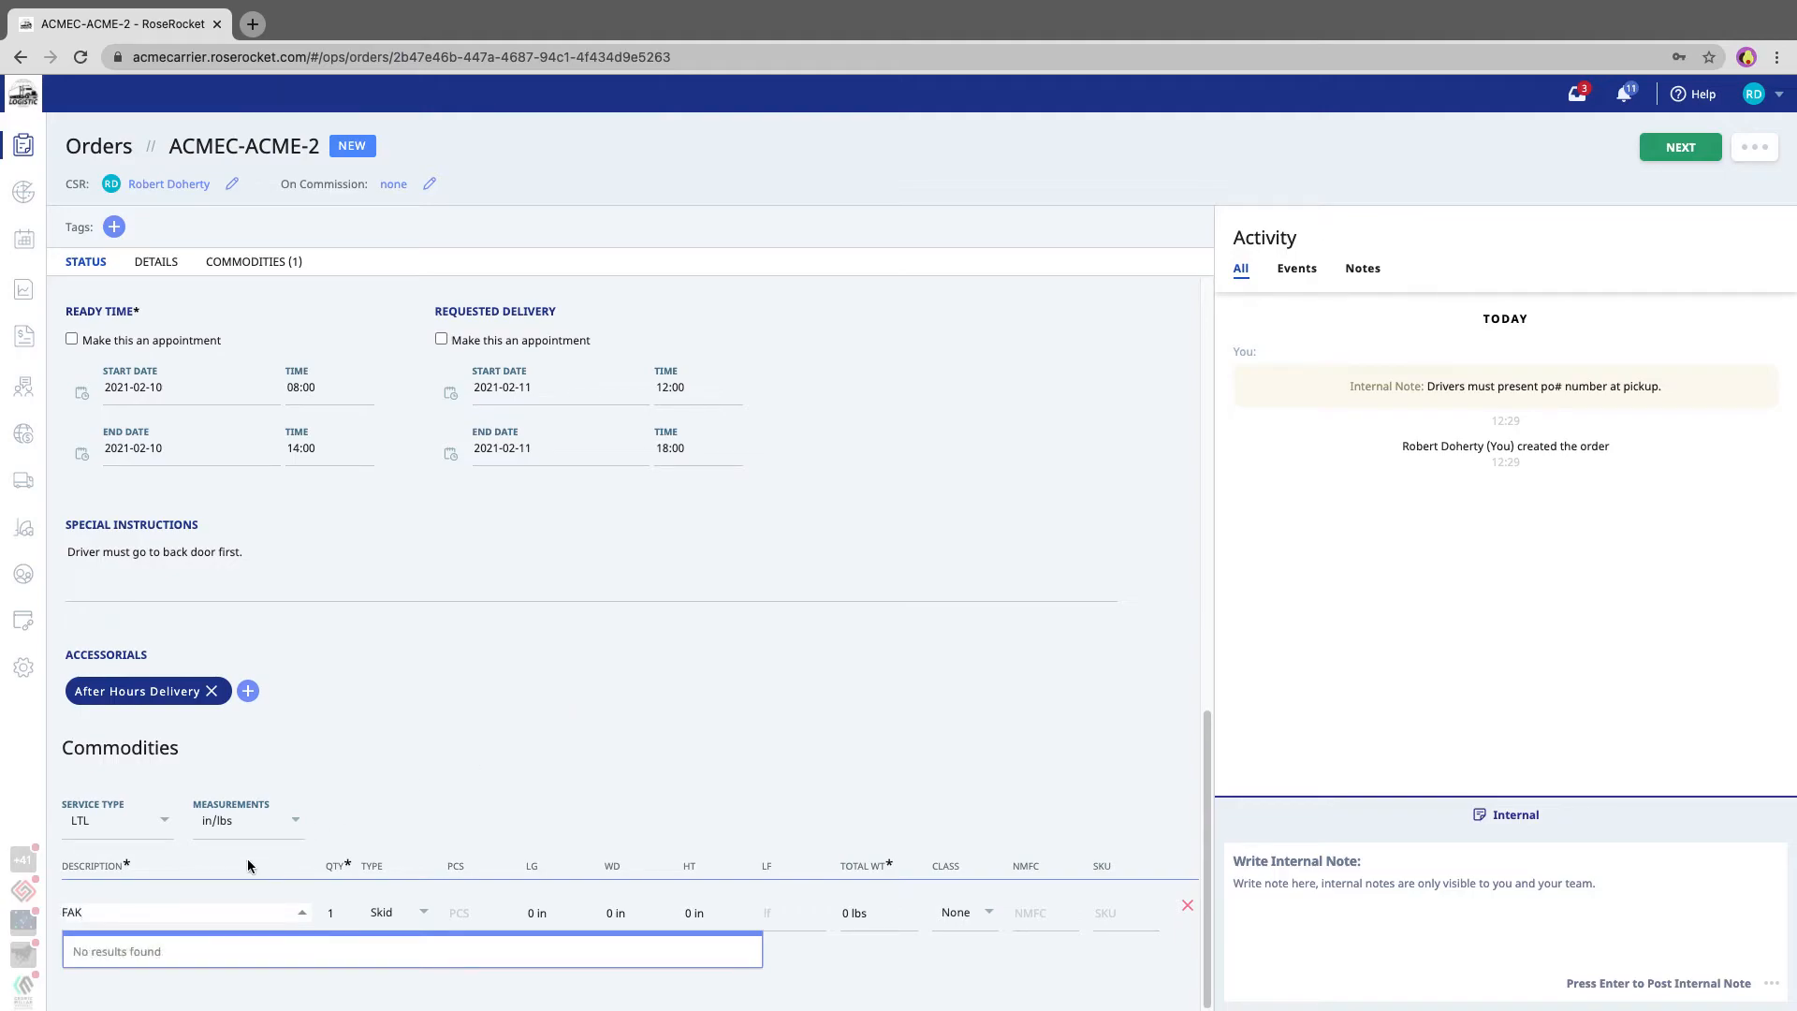
pyautogui.click(422, 734)
pyautogui.click(346, 912)
pyautogui.click(561, 919)
pyautogui.write('48')
pyautogui.press('Tab')
pyautogui.write('40')
pyautogui.press('Tab')
pyautogui.write('40')
pyautogui.press('Tab')
pyautogui.press('Tab')
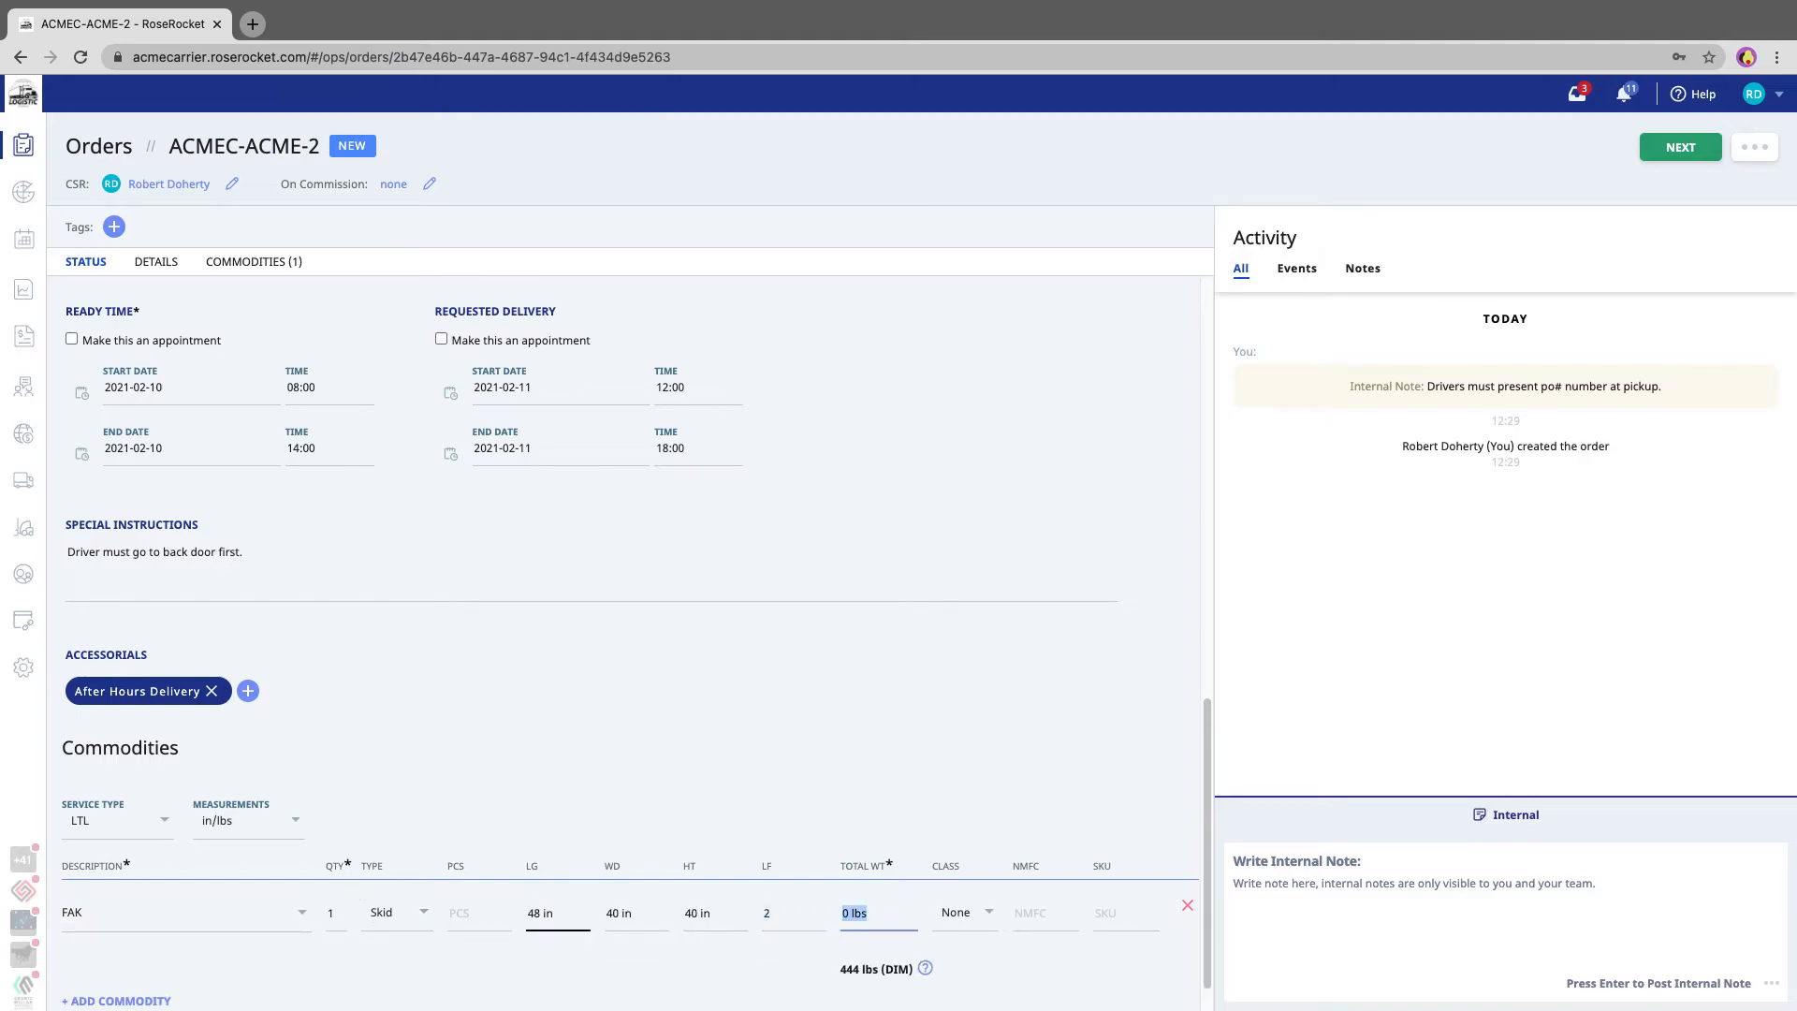
pyautogui.write('1200')
pyautogui.click(548, 799)
# - Add a second commodity MORE FAK, quantity 2 skids, 120 x 48 x 40 in, total weight 3000 lbs
pyautogui.scroll(-1, 489, 783)
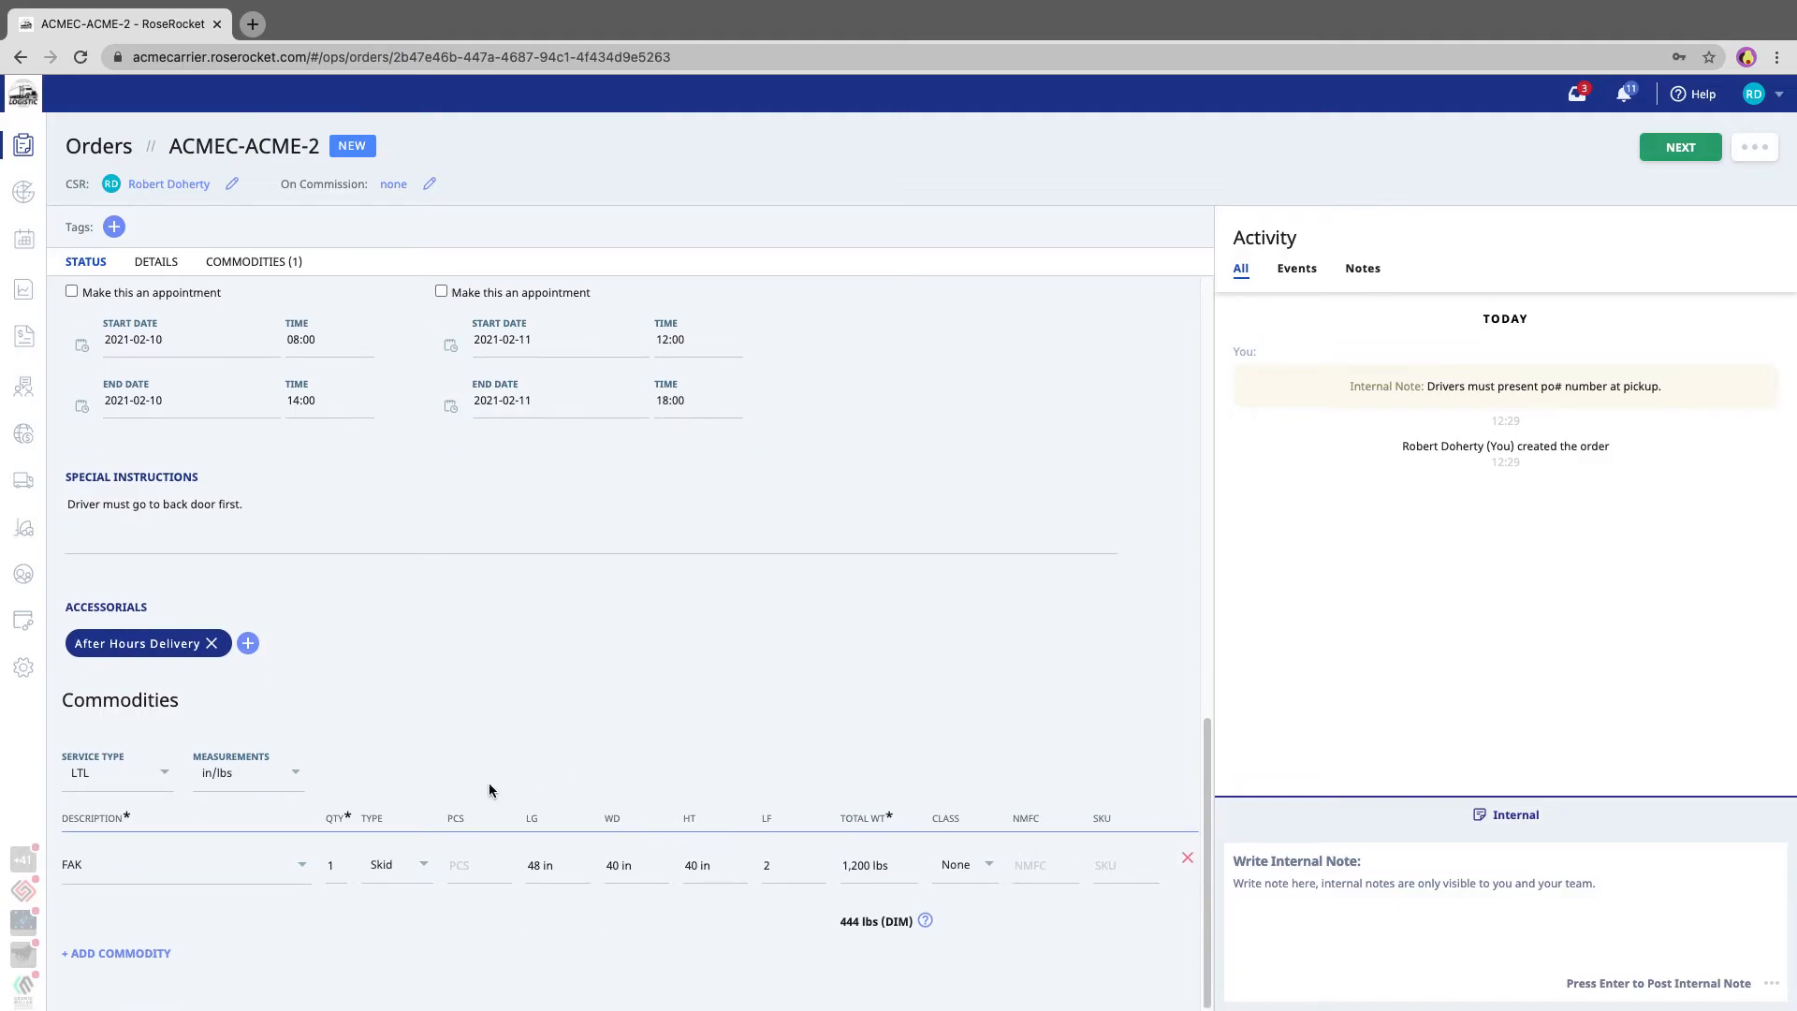
pyautogui.click(126, 953)
pyautogui.click(162, 917)
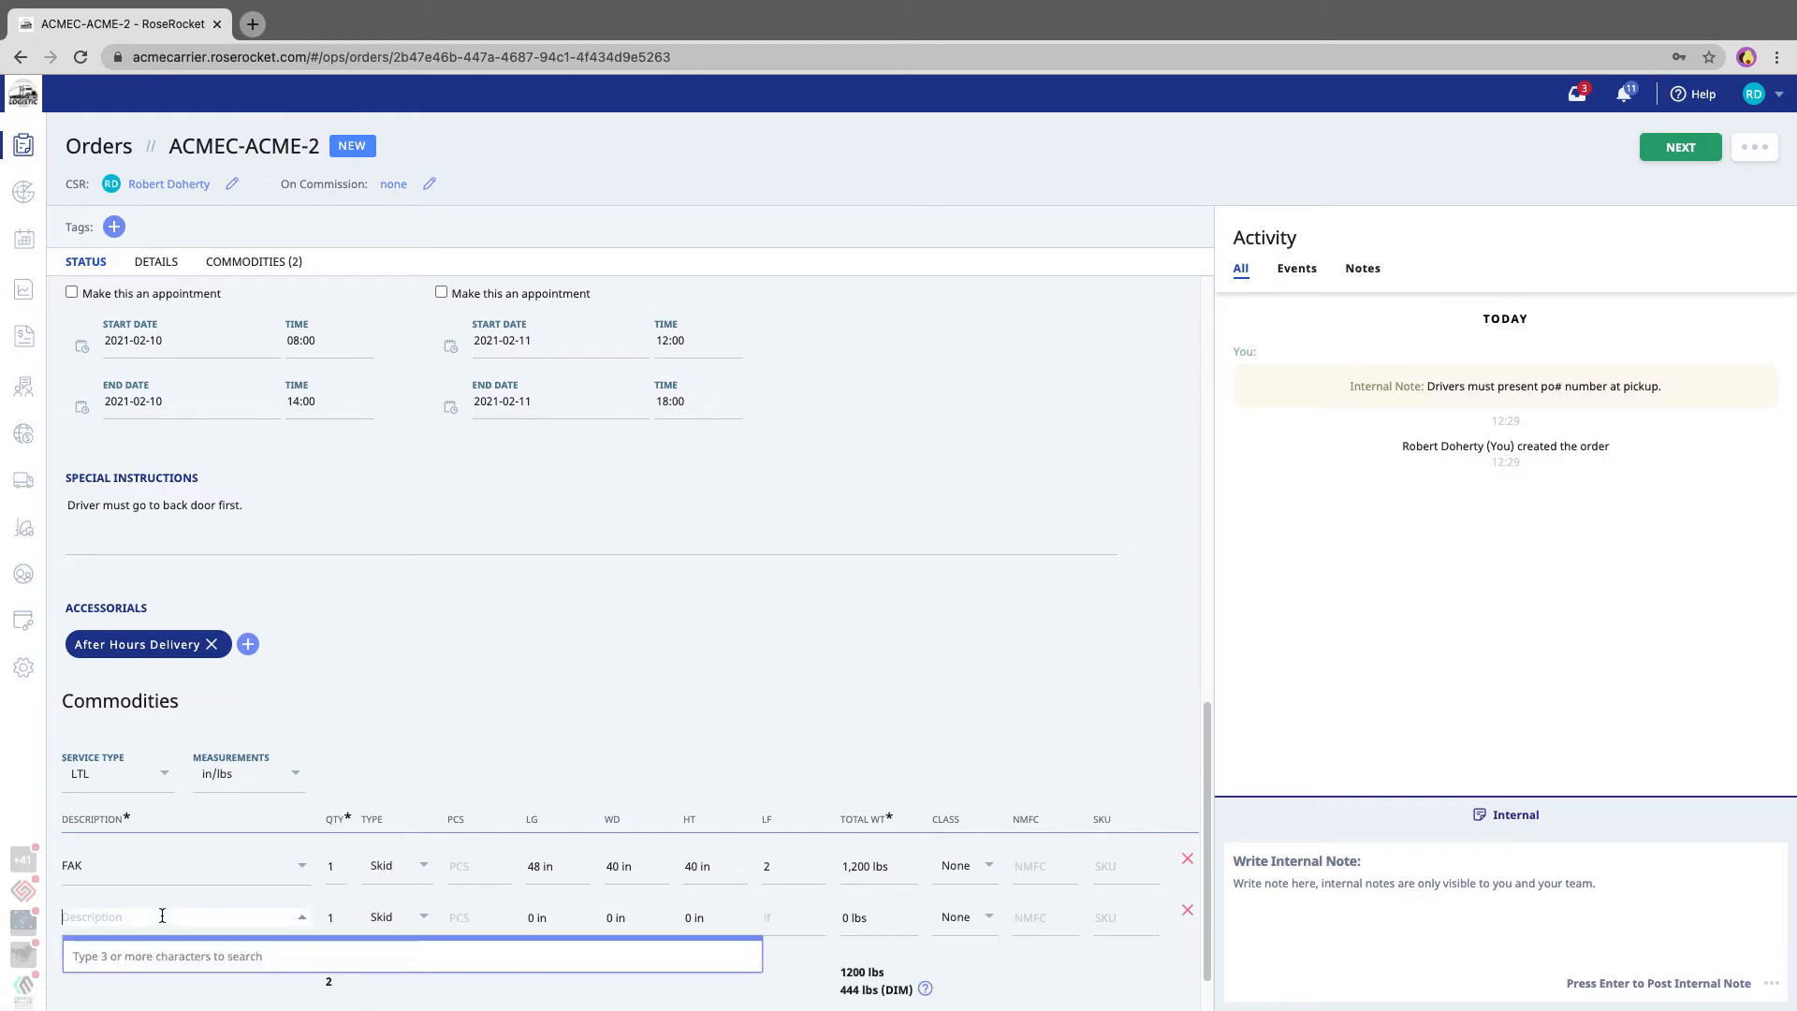
pyautogui.write('MORE Fa')
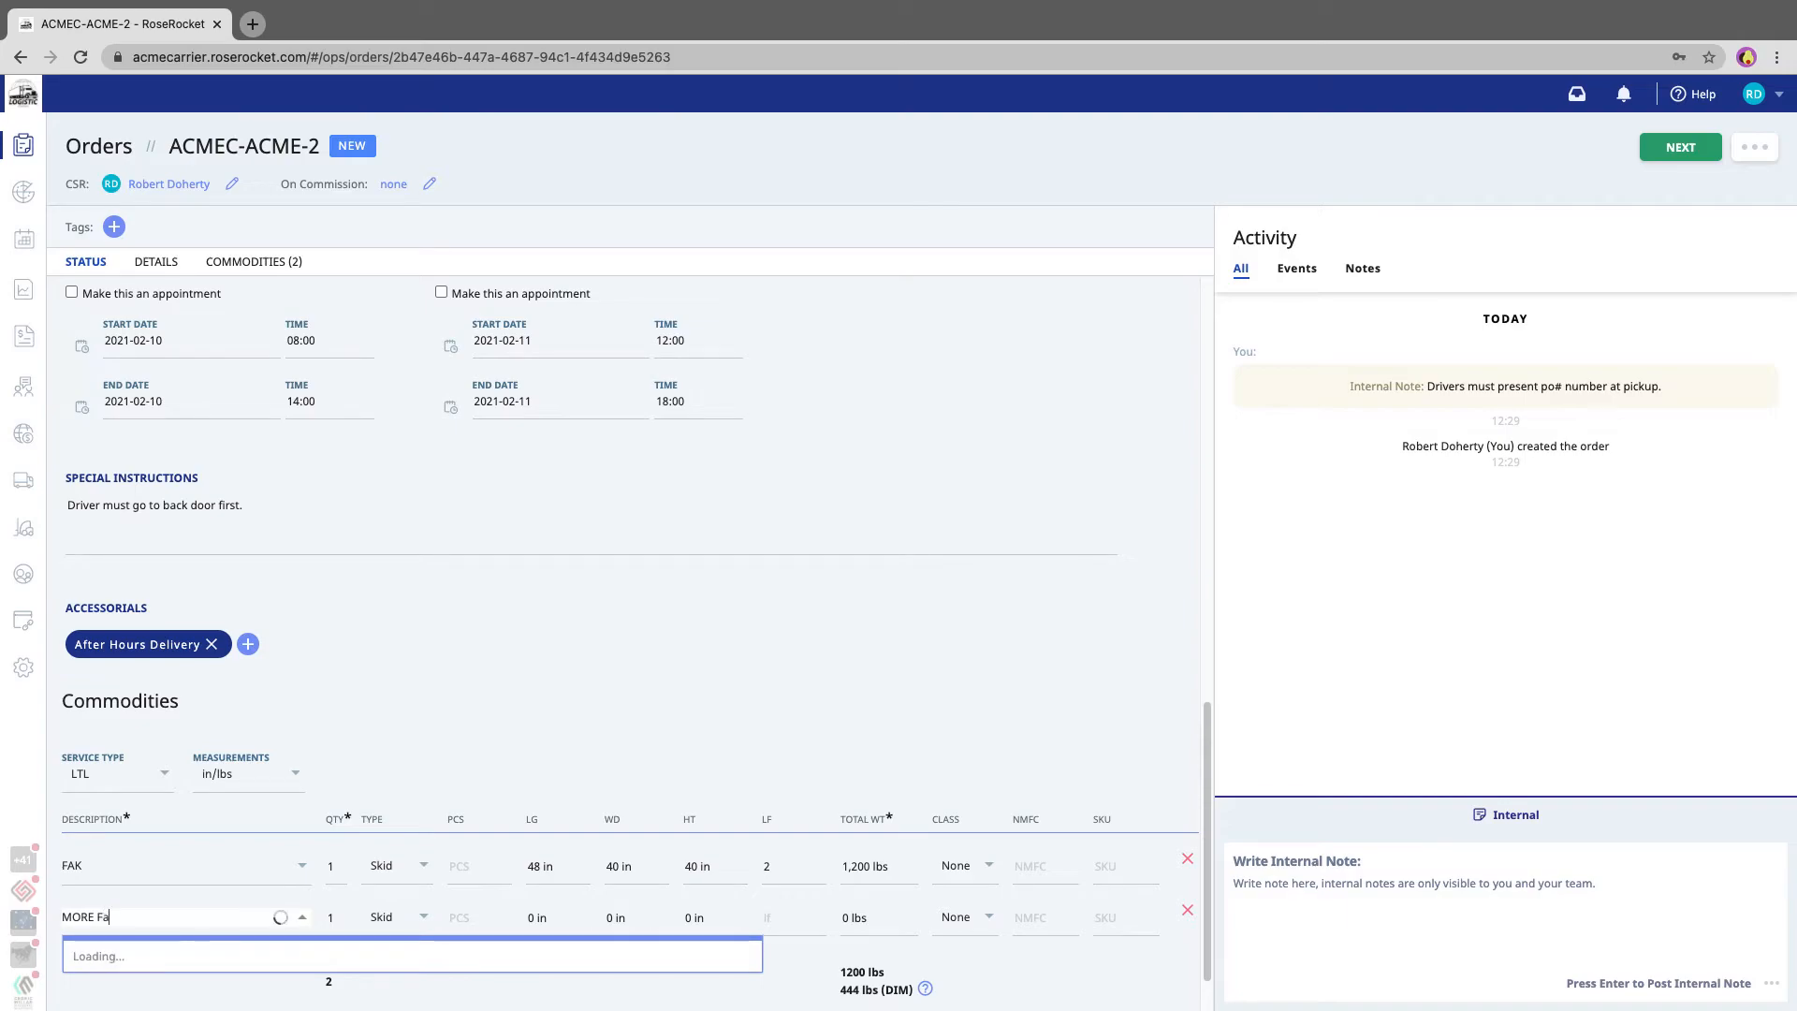
pyautogui.press('BackSpace')
pyautogui.write('AK')
pyautogui.press('Tab')
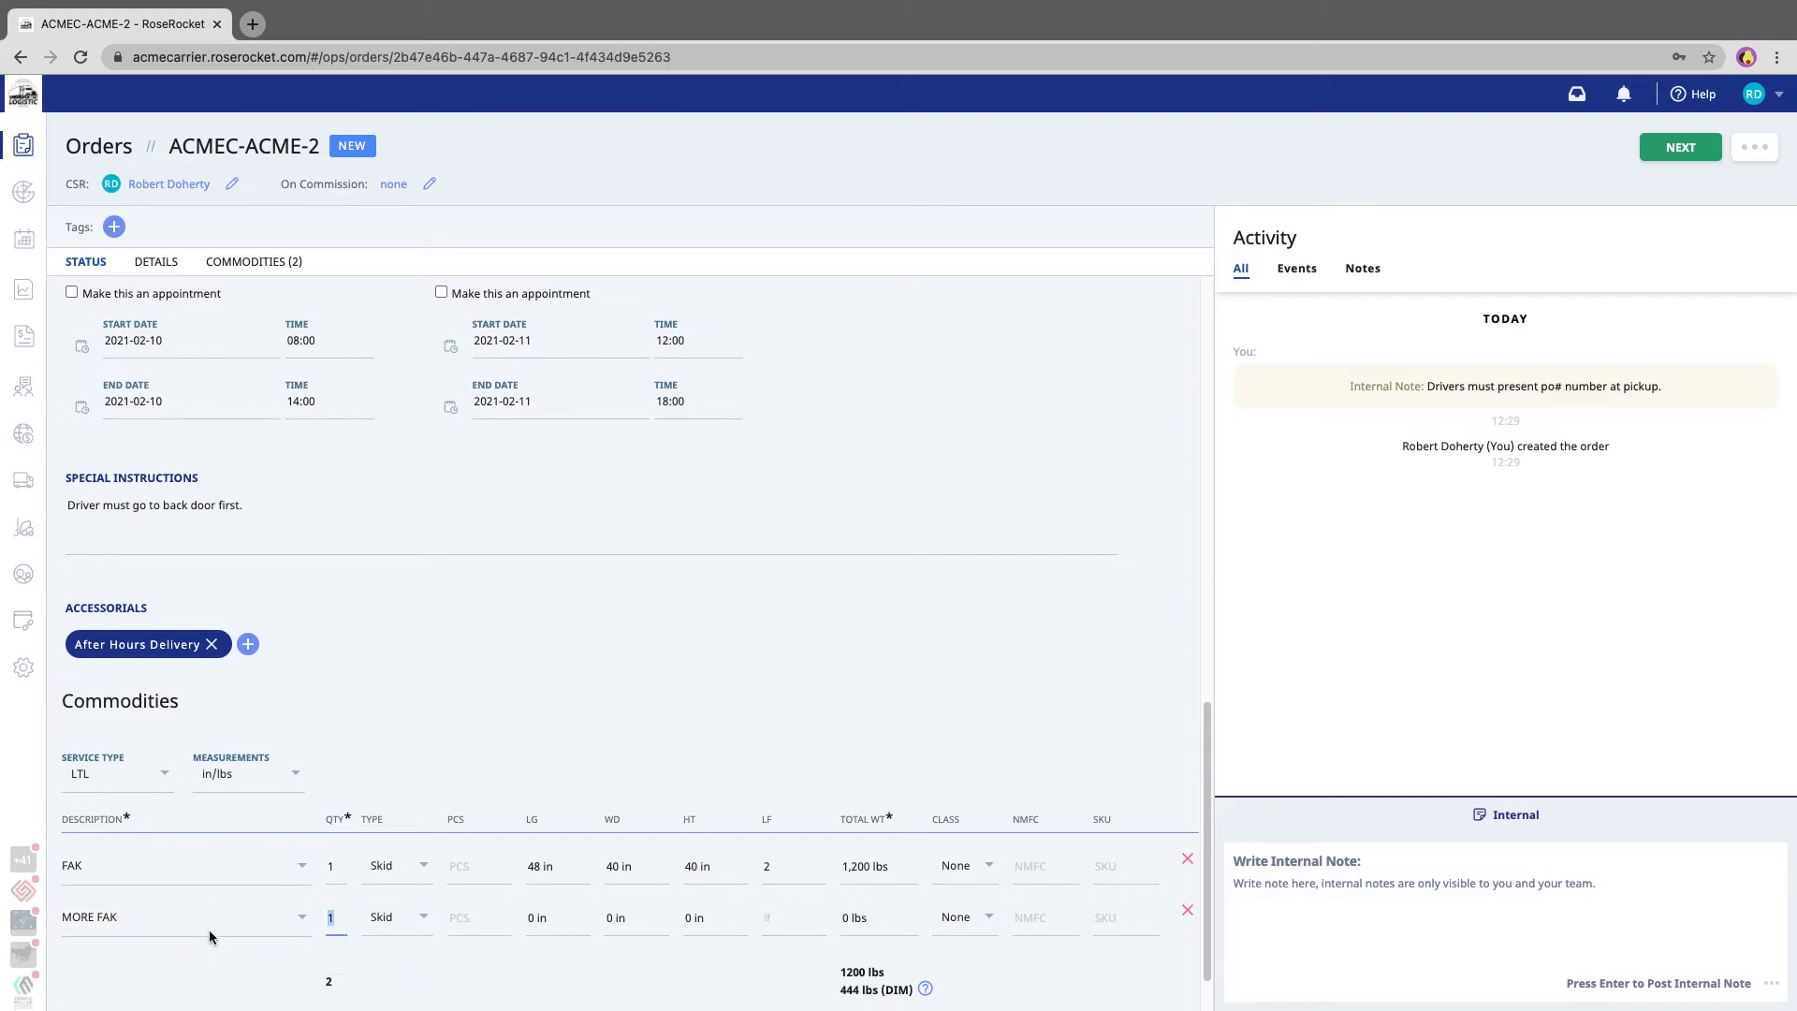
pyautogui.write('2')
pyautogui.click(556, 927)
pyautogui.write('120')
pyautogui.press('Tab')
pyautogui.write('48')
pyautogui.press('Tab')
pyautogui.write('40')
pyautogui.press('Tab')
pyautogui.press('Tab')
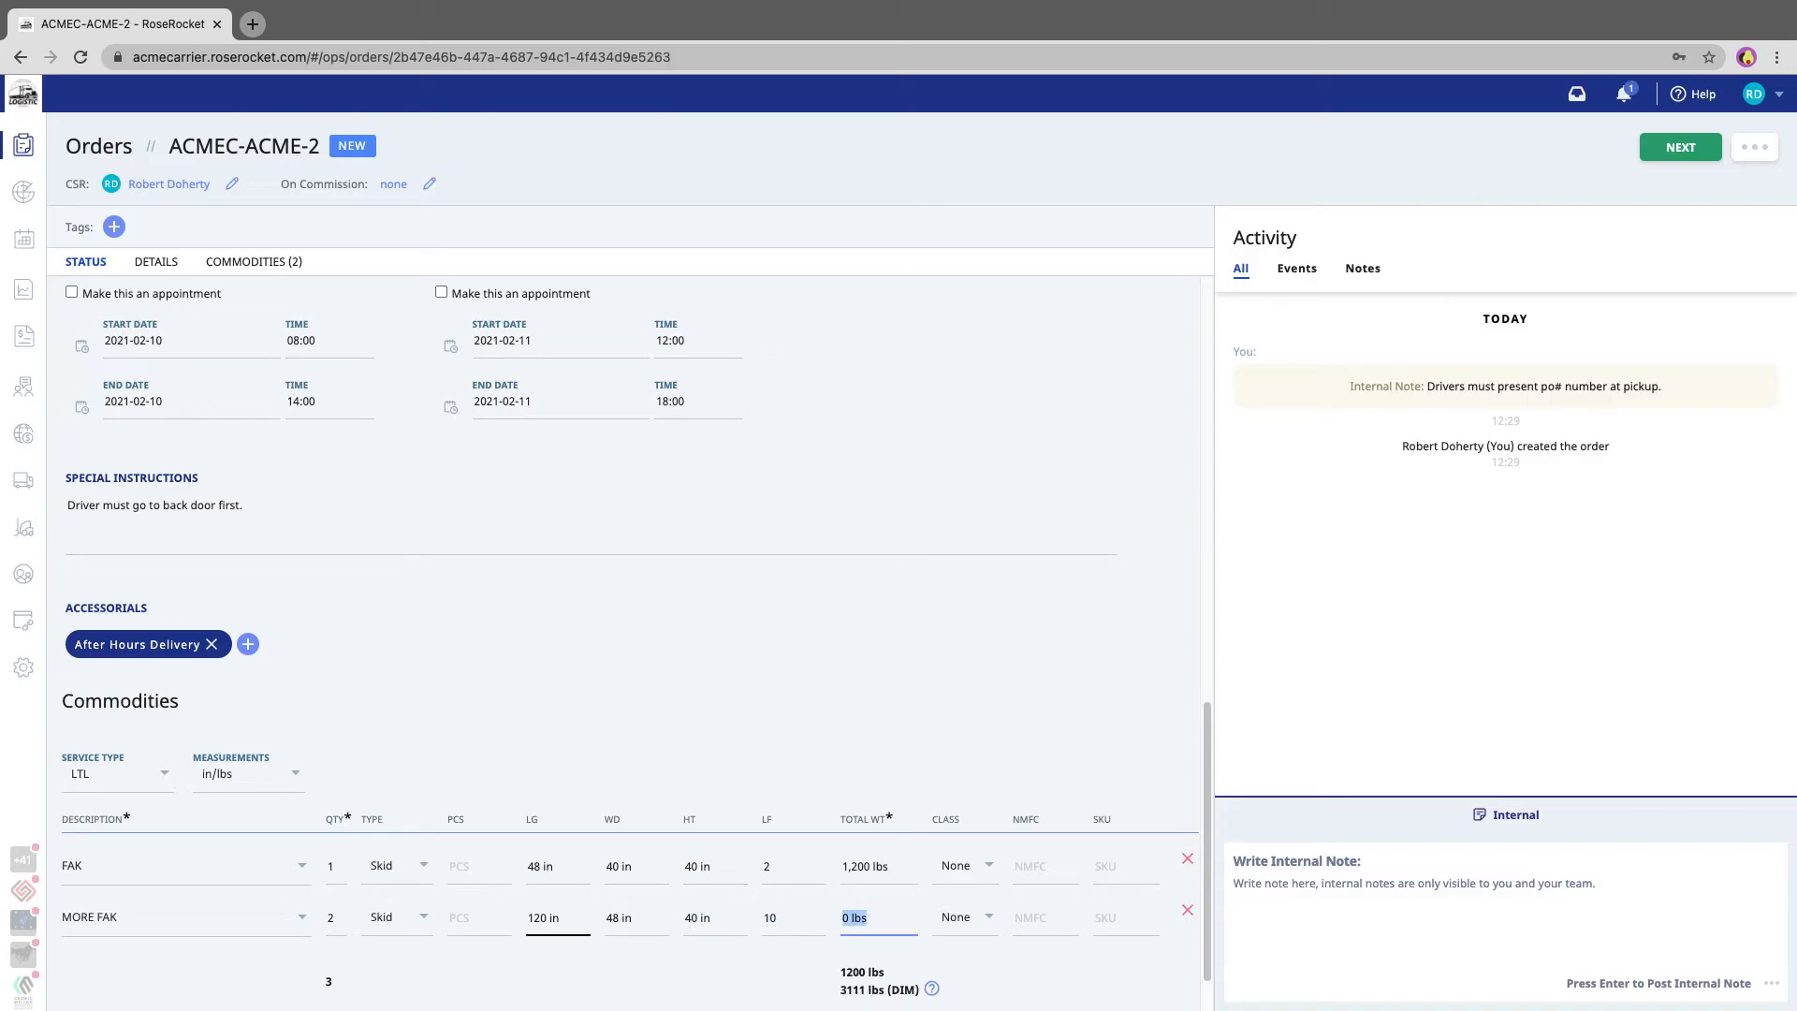
pyautogui.write('3000')
pyautogui.click(536, 727)
# - Advance the order to the next stage and save the consignee's address to the address book
pyautogui.scroll(6, 546, 715)
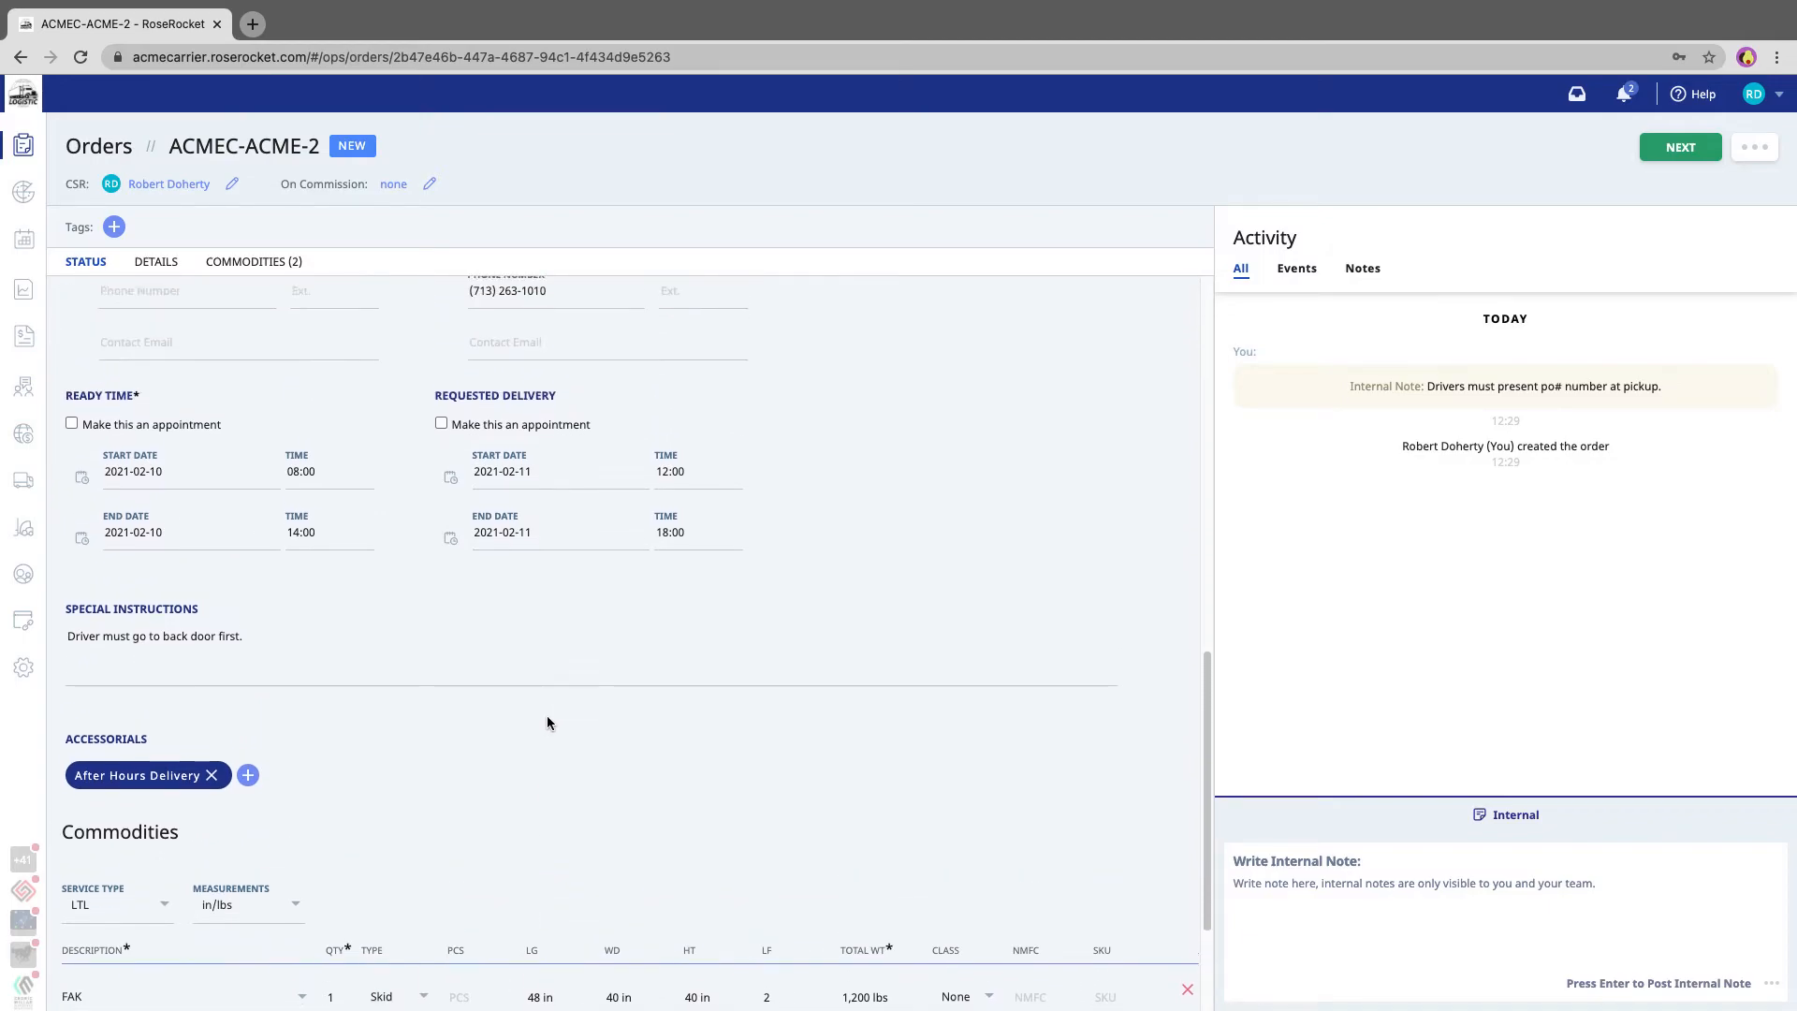
pyautogui.scroll(5, 548, 717)
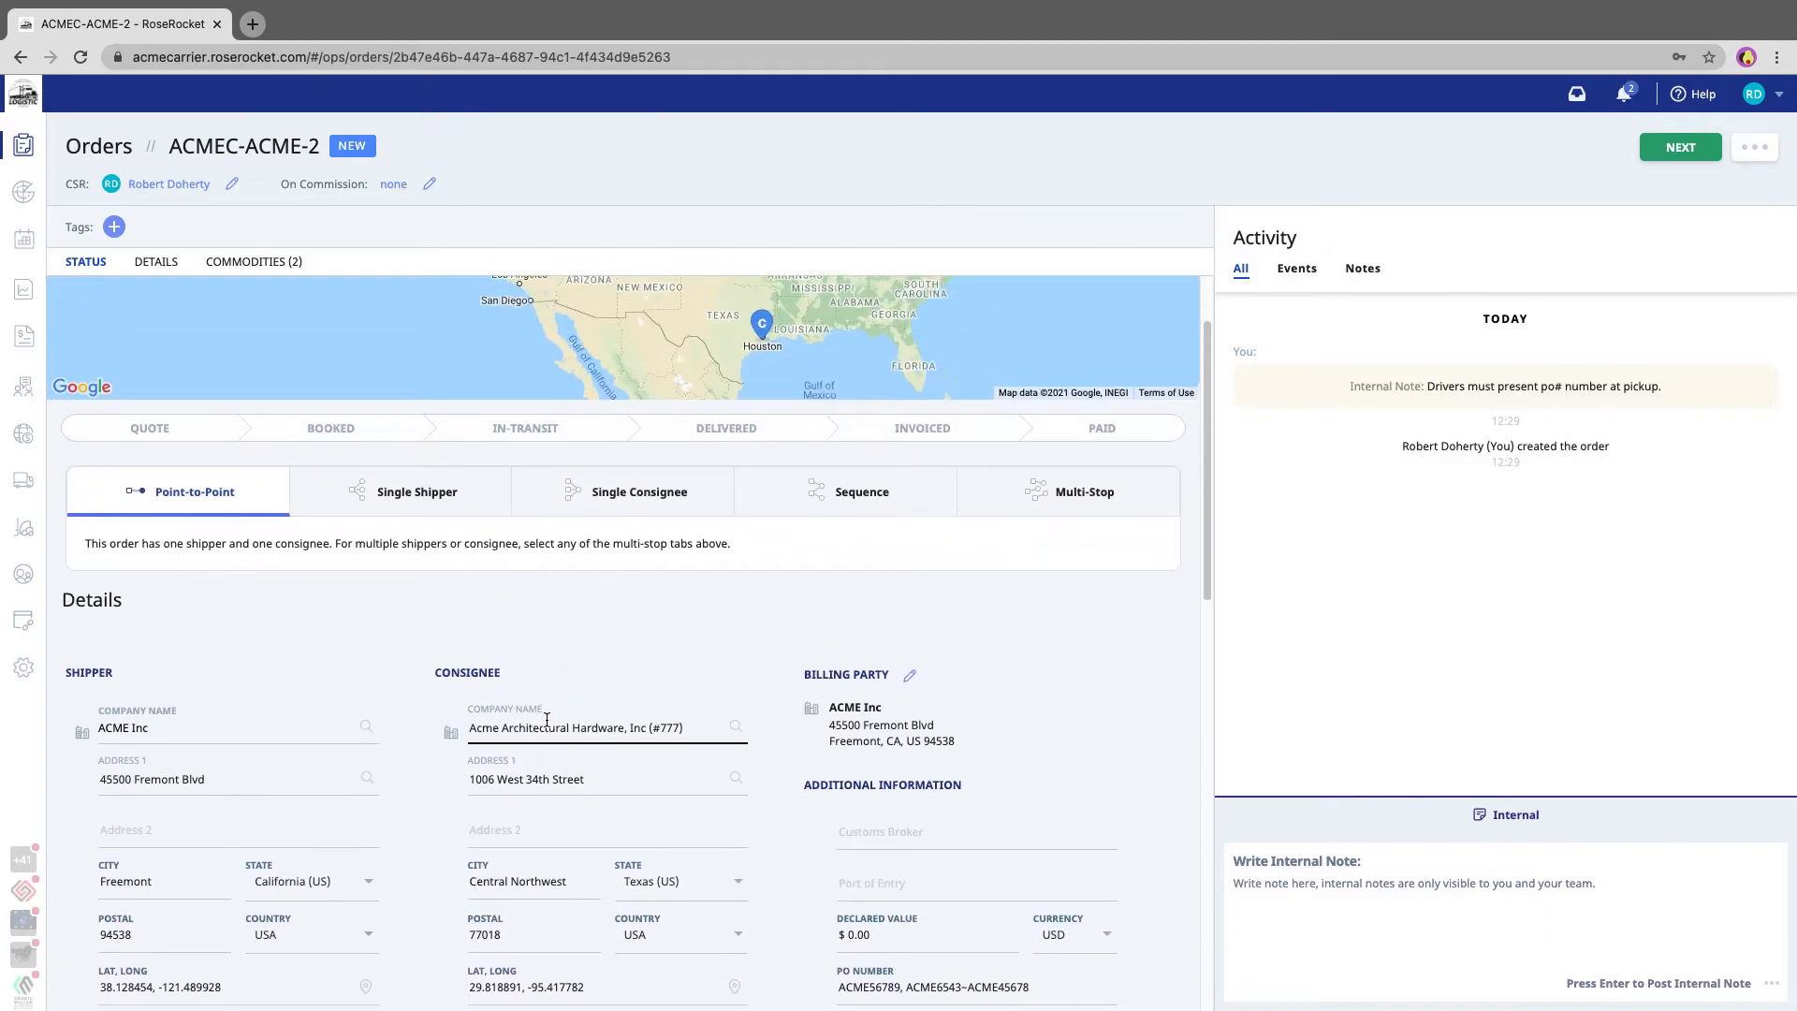
pyautogui.click(1676, 149)
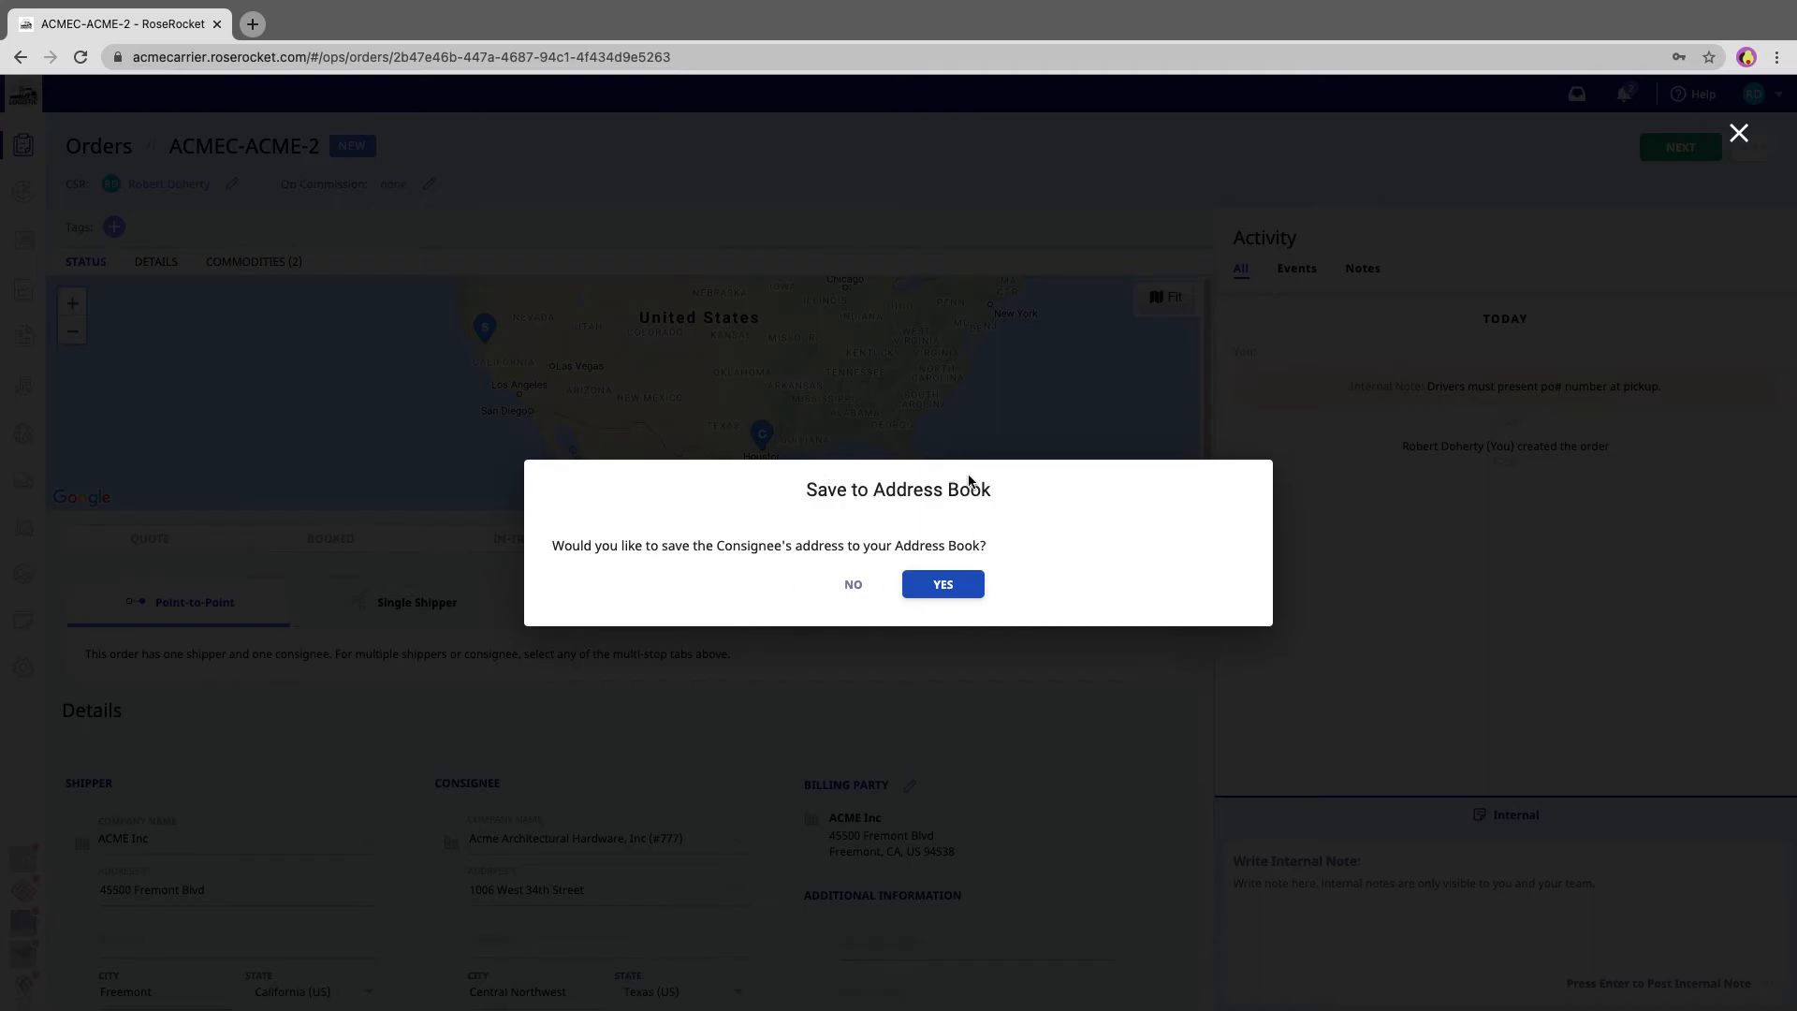
pyautogui.click(931, 585)
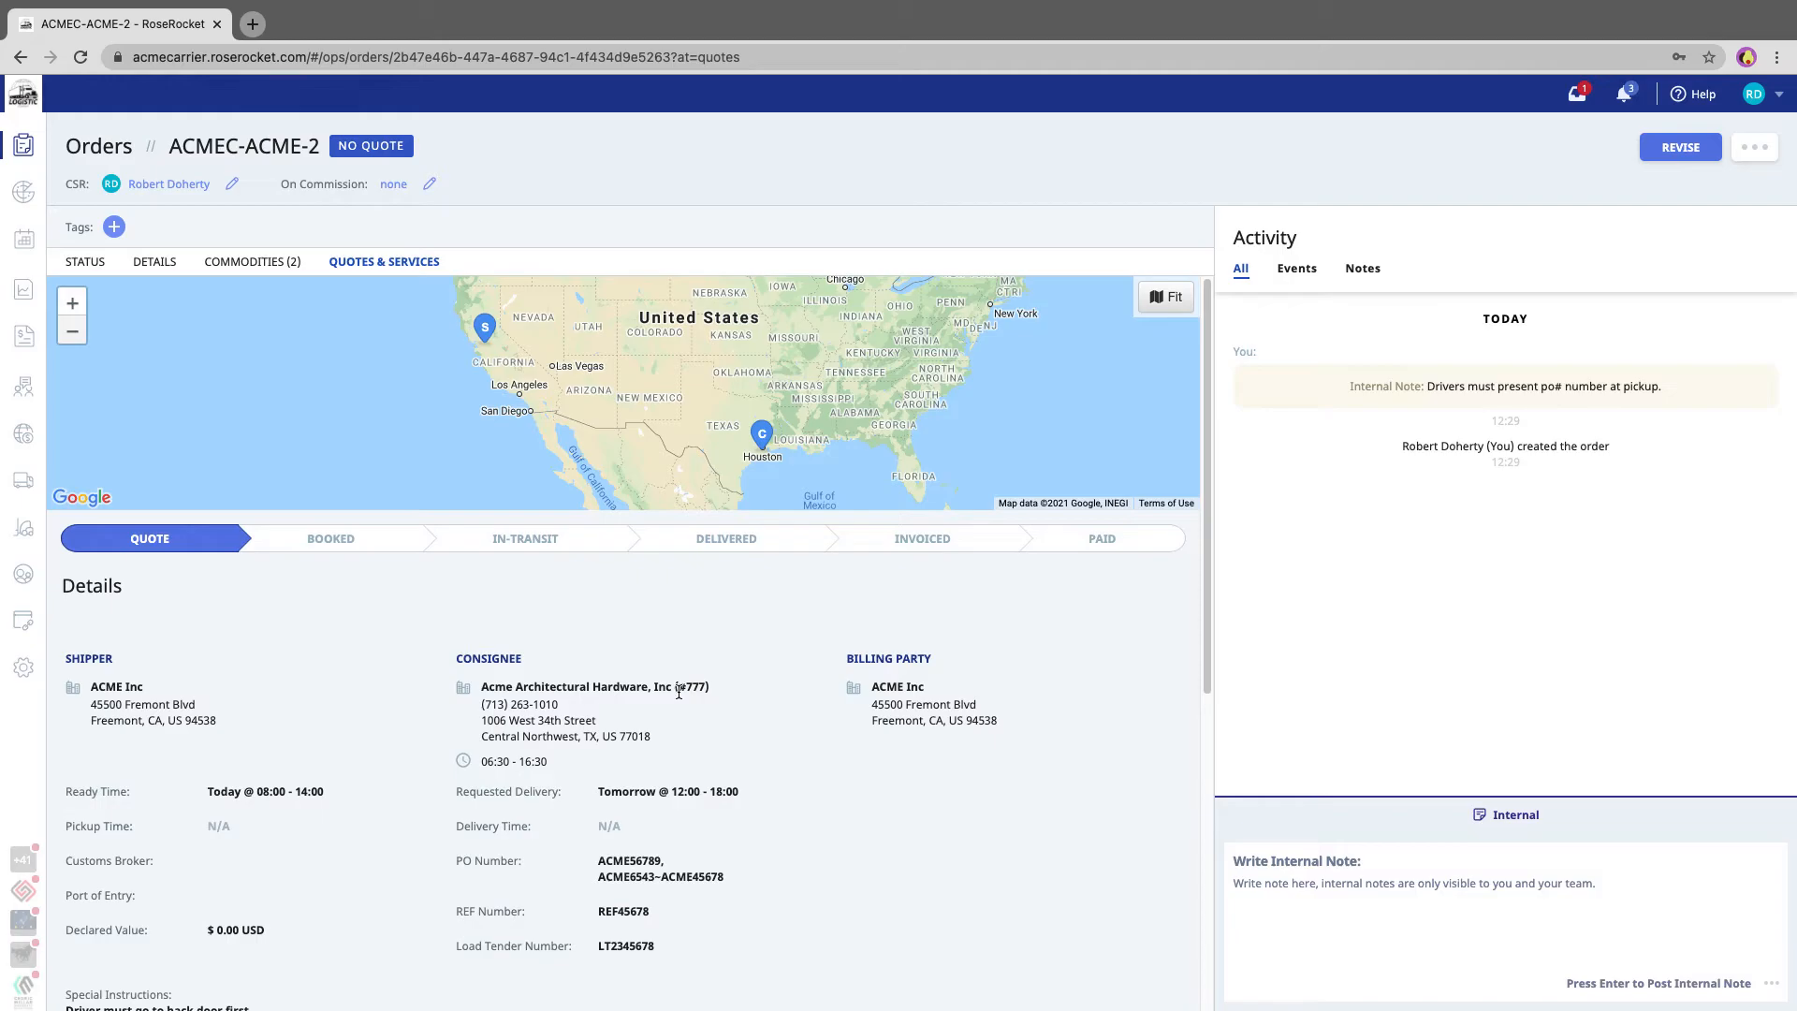
# - Open a spot quote and set the freight charge to $2,000, fuel surcharge to 20%, and after hours delivery to $100
pyautogui.scroll(-6, 678, 693)
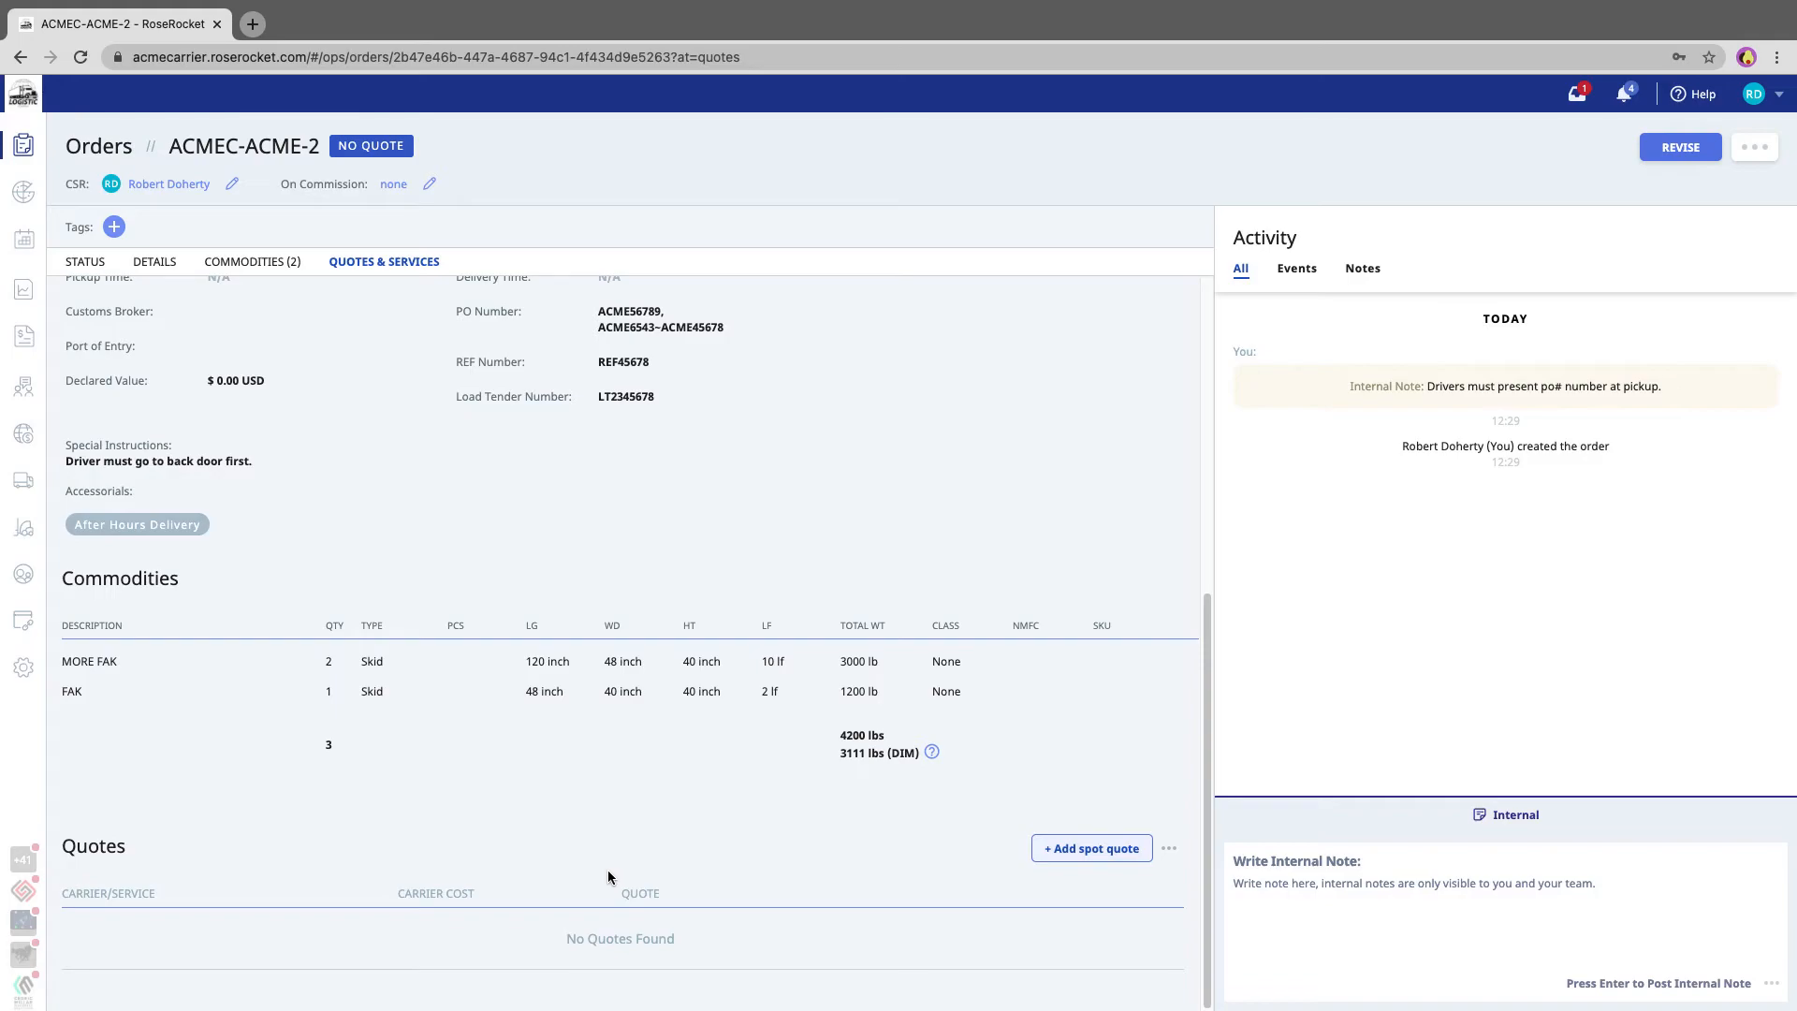
pyautogui.click(1092, 850)
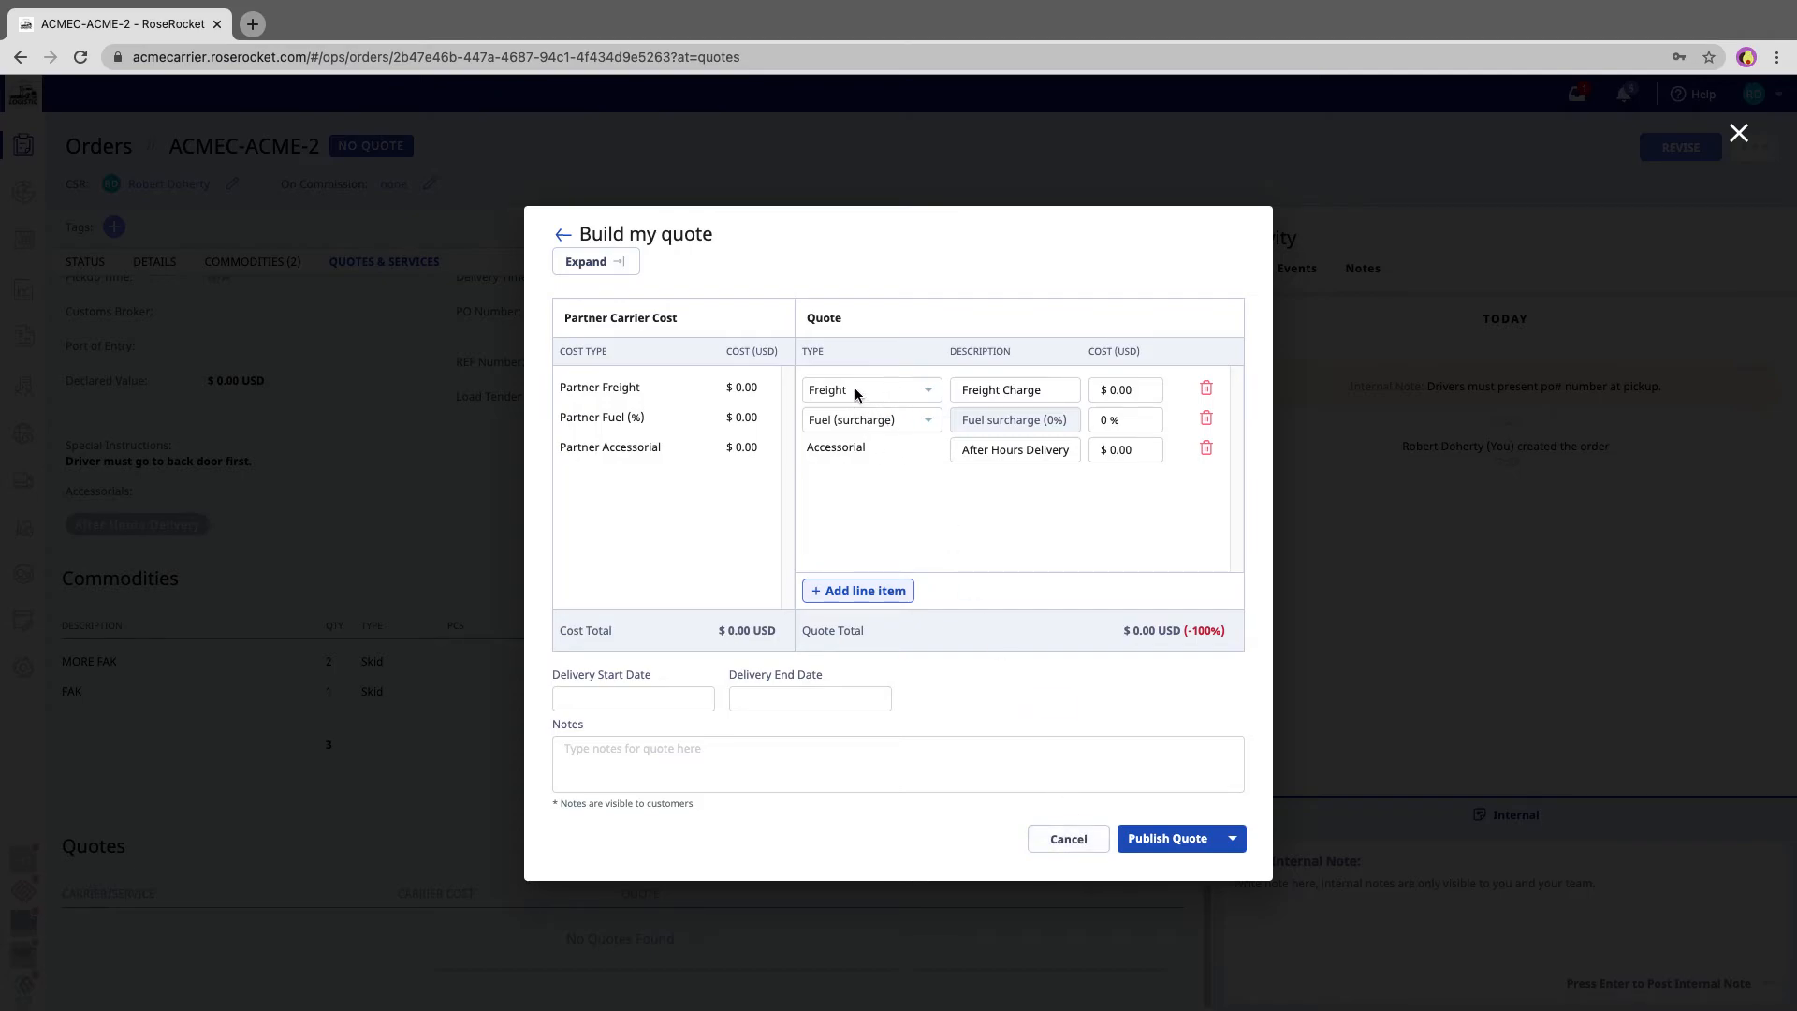
pyautogui.click(1145, 392)
pyautogui.write('2,000')
pyautogui.click(1128, 421)
pyautogui.write('20')
pyautogui.click(1135, 452)
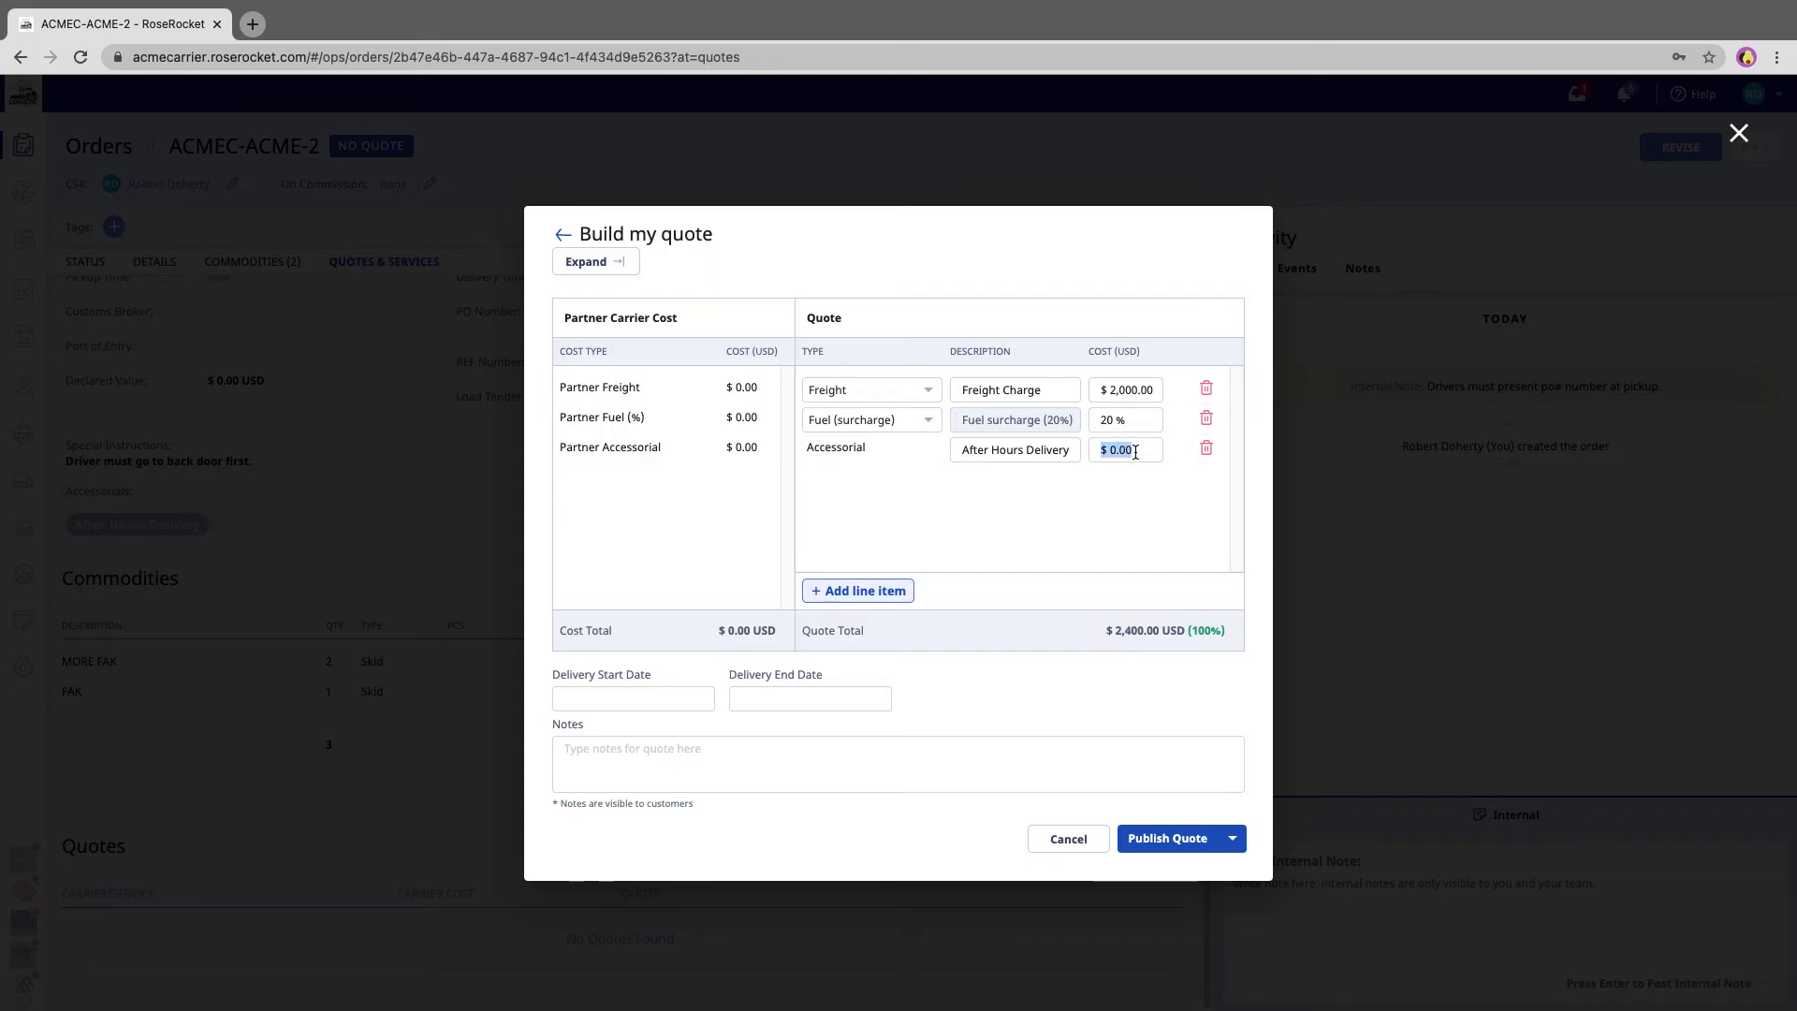
pyautogui.write('100')
pyautogui.press('Tab')
# - Change the freight line type to Freight (per mile) and the fuel line type to Fuel (per mile)
pyautogui.click(926, 393)
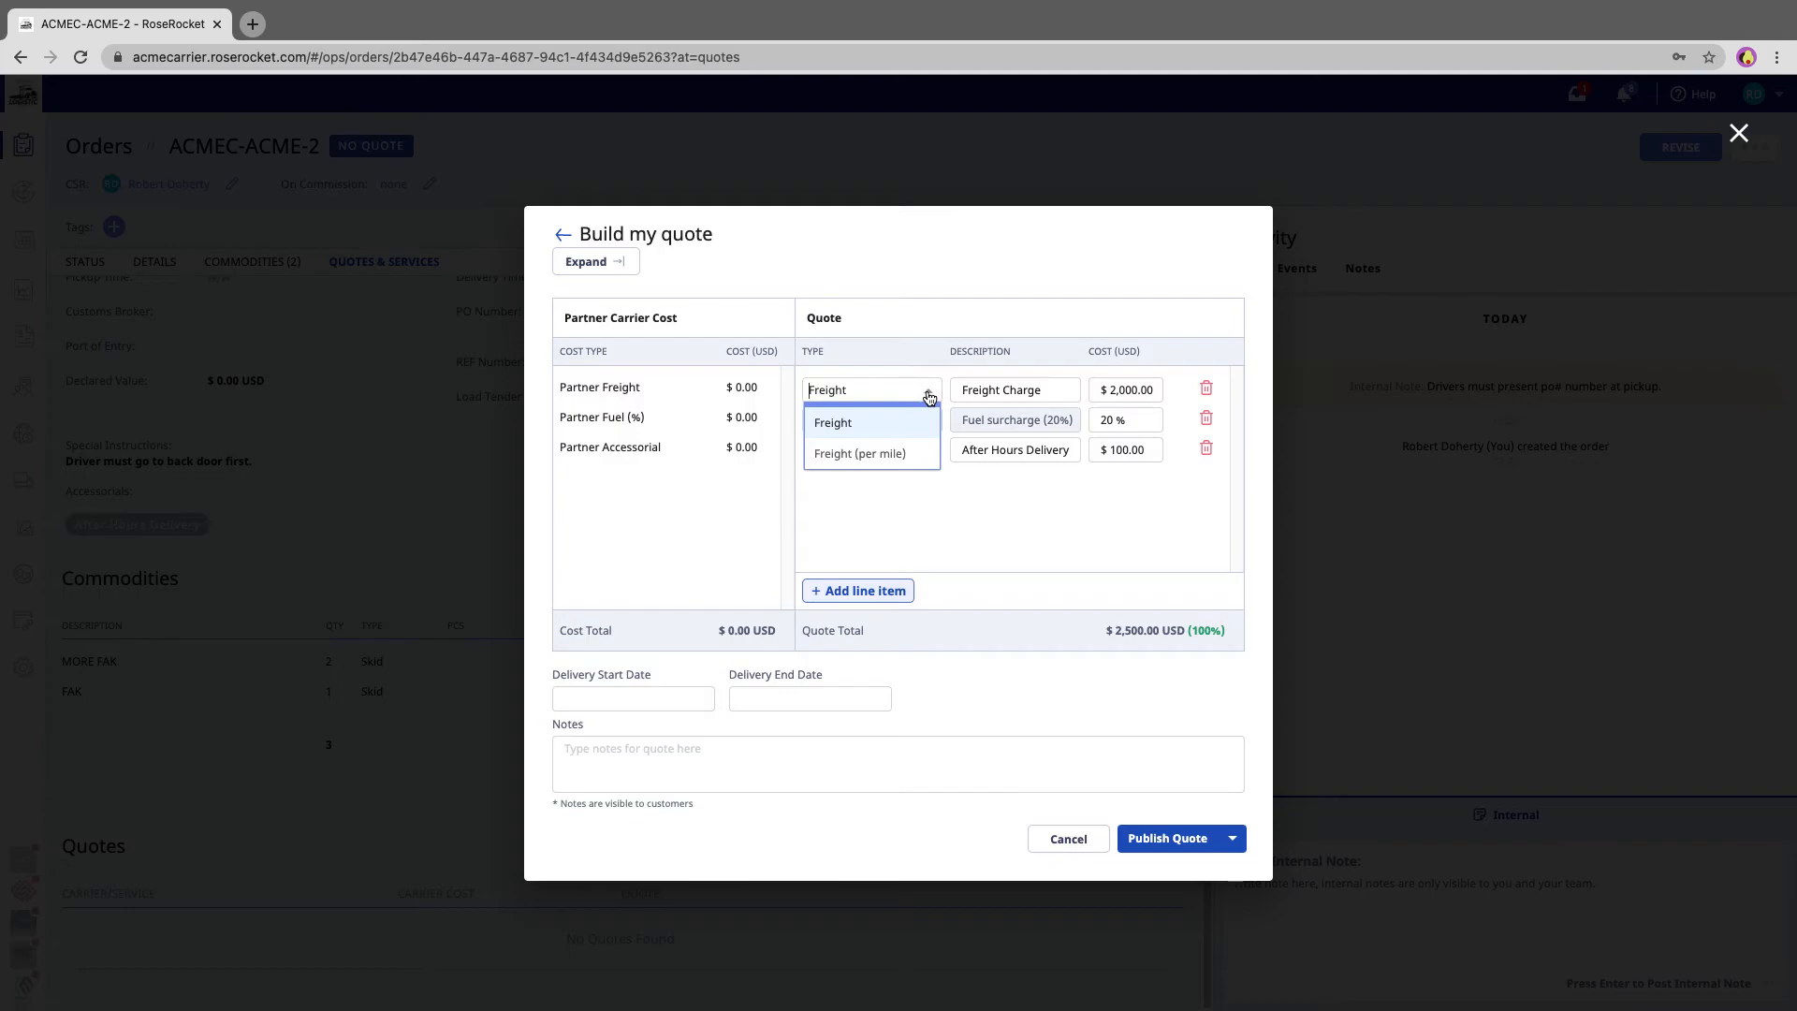
pyautogui.click(882, 456)
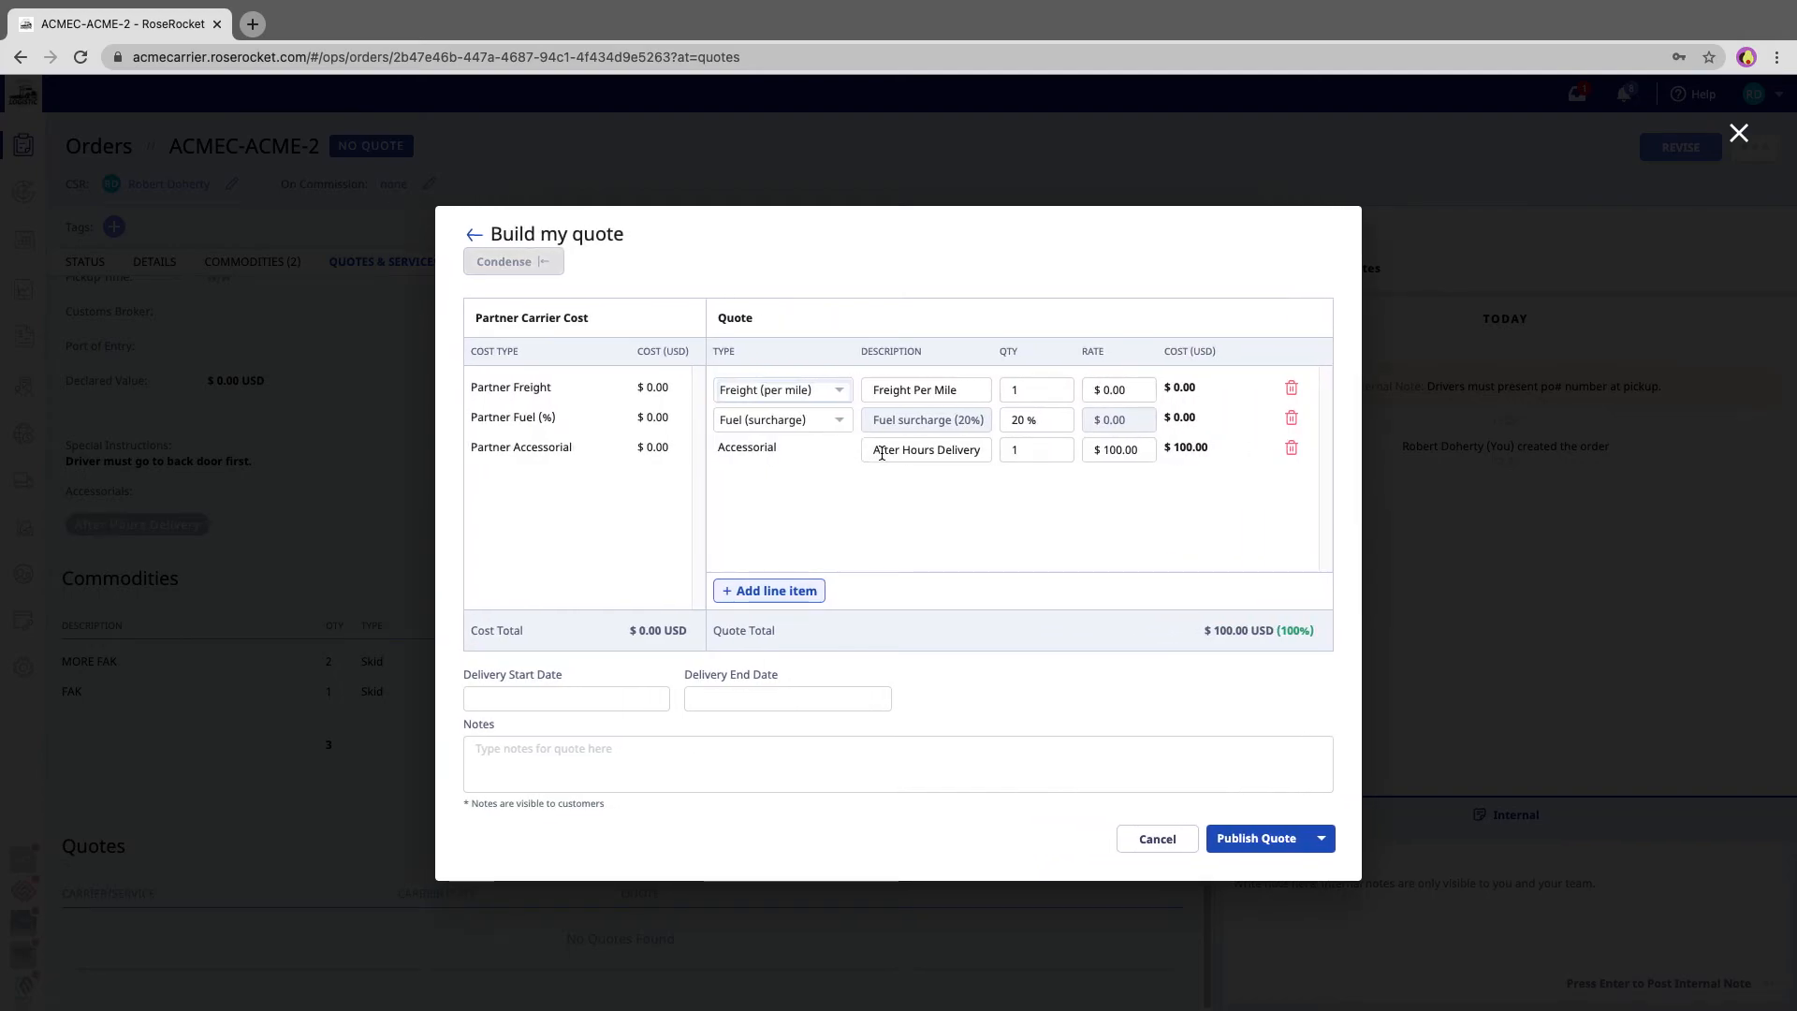
pyautogui.click(837, 421)
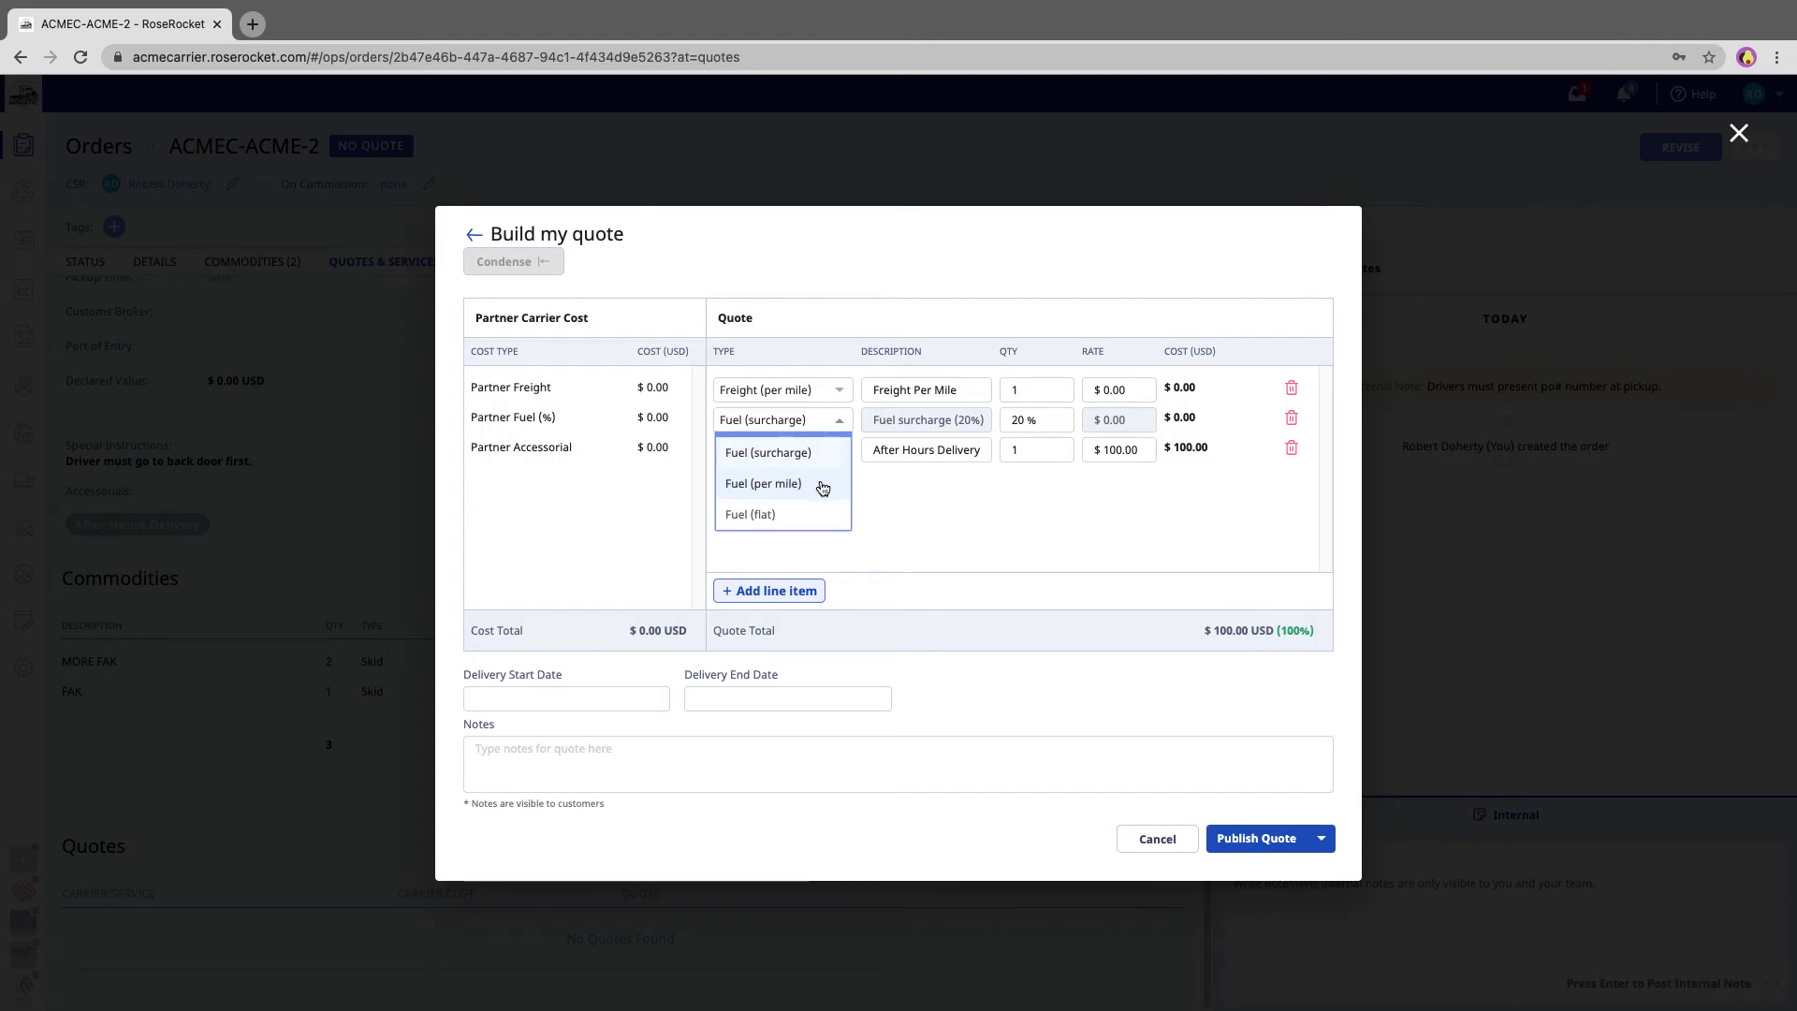
pyautogui.click(786, 485)
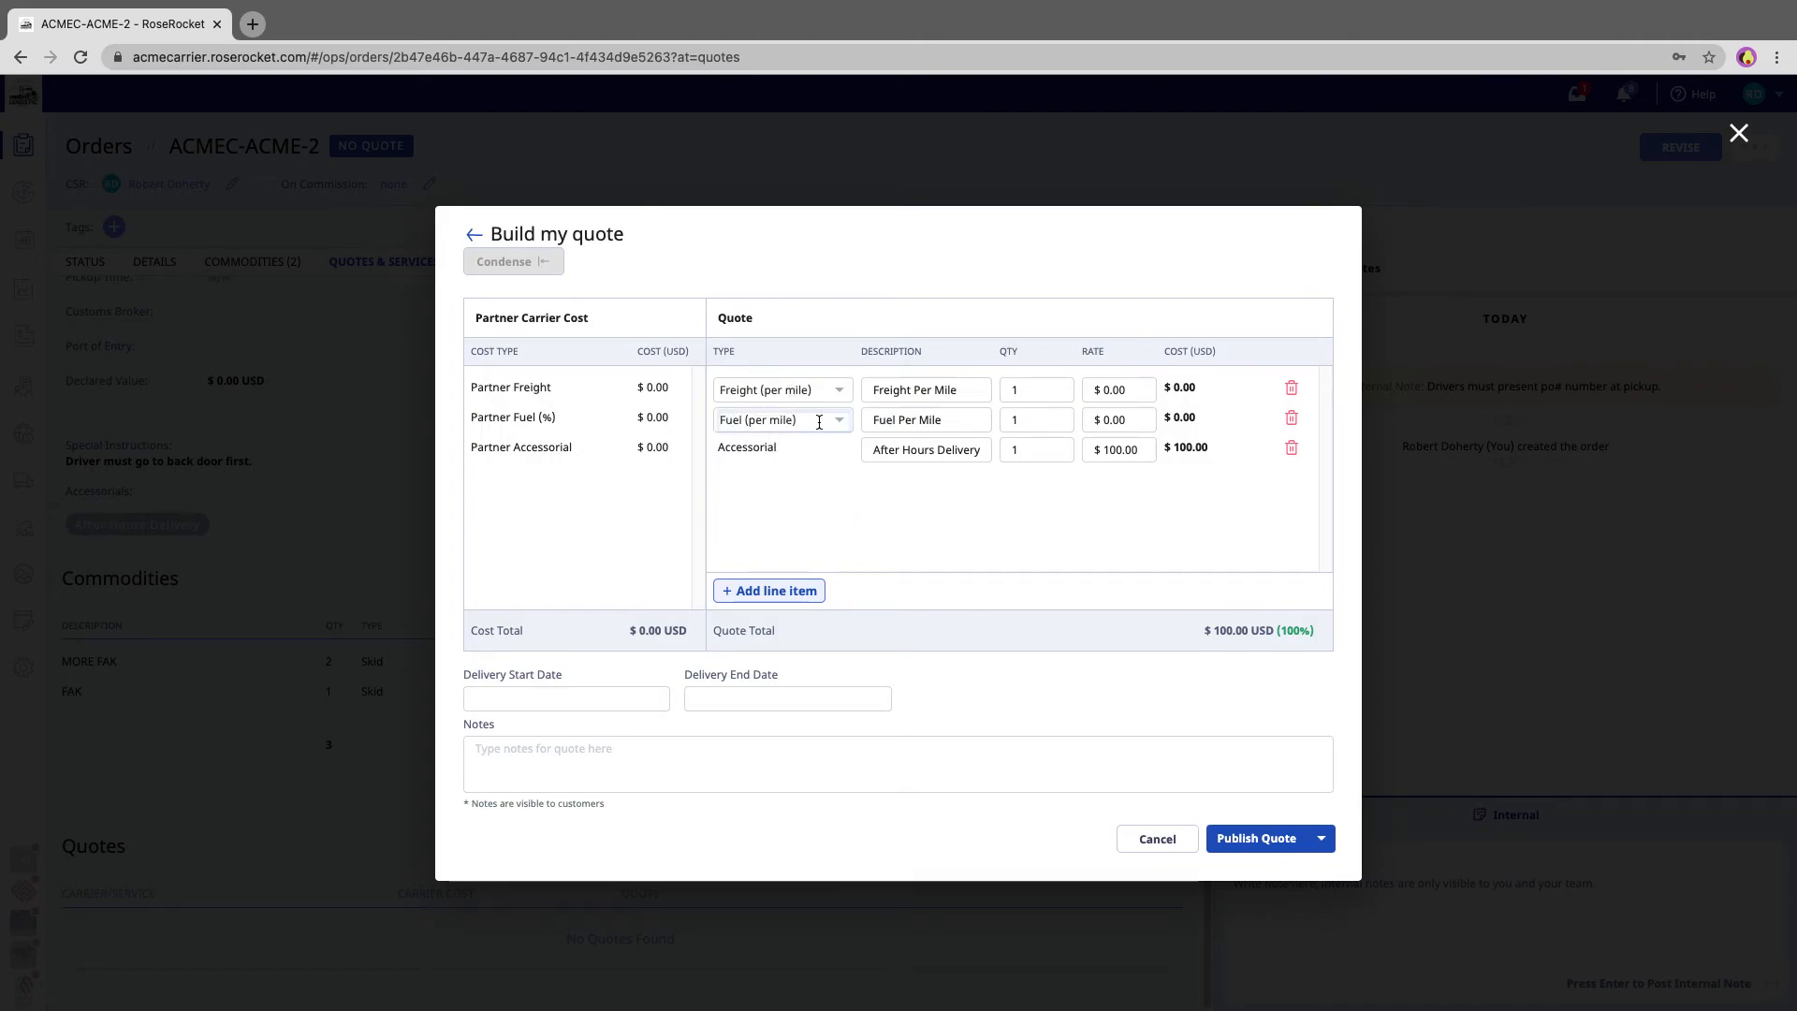
# - Set the freight per mile quantity to 2000 and its rate to $2.25
pyautogui.click(1025, 388)
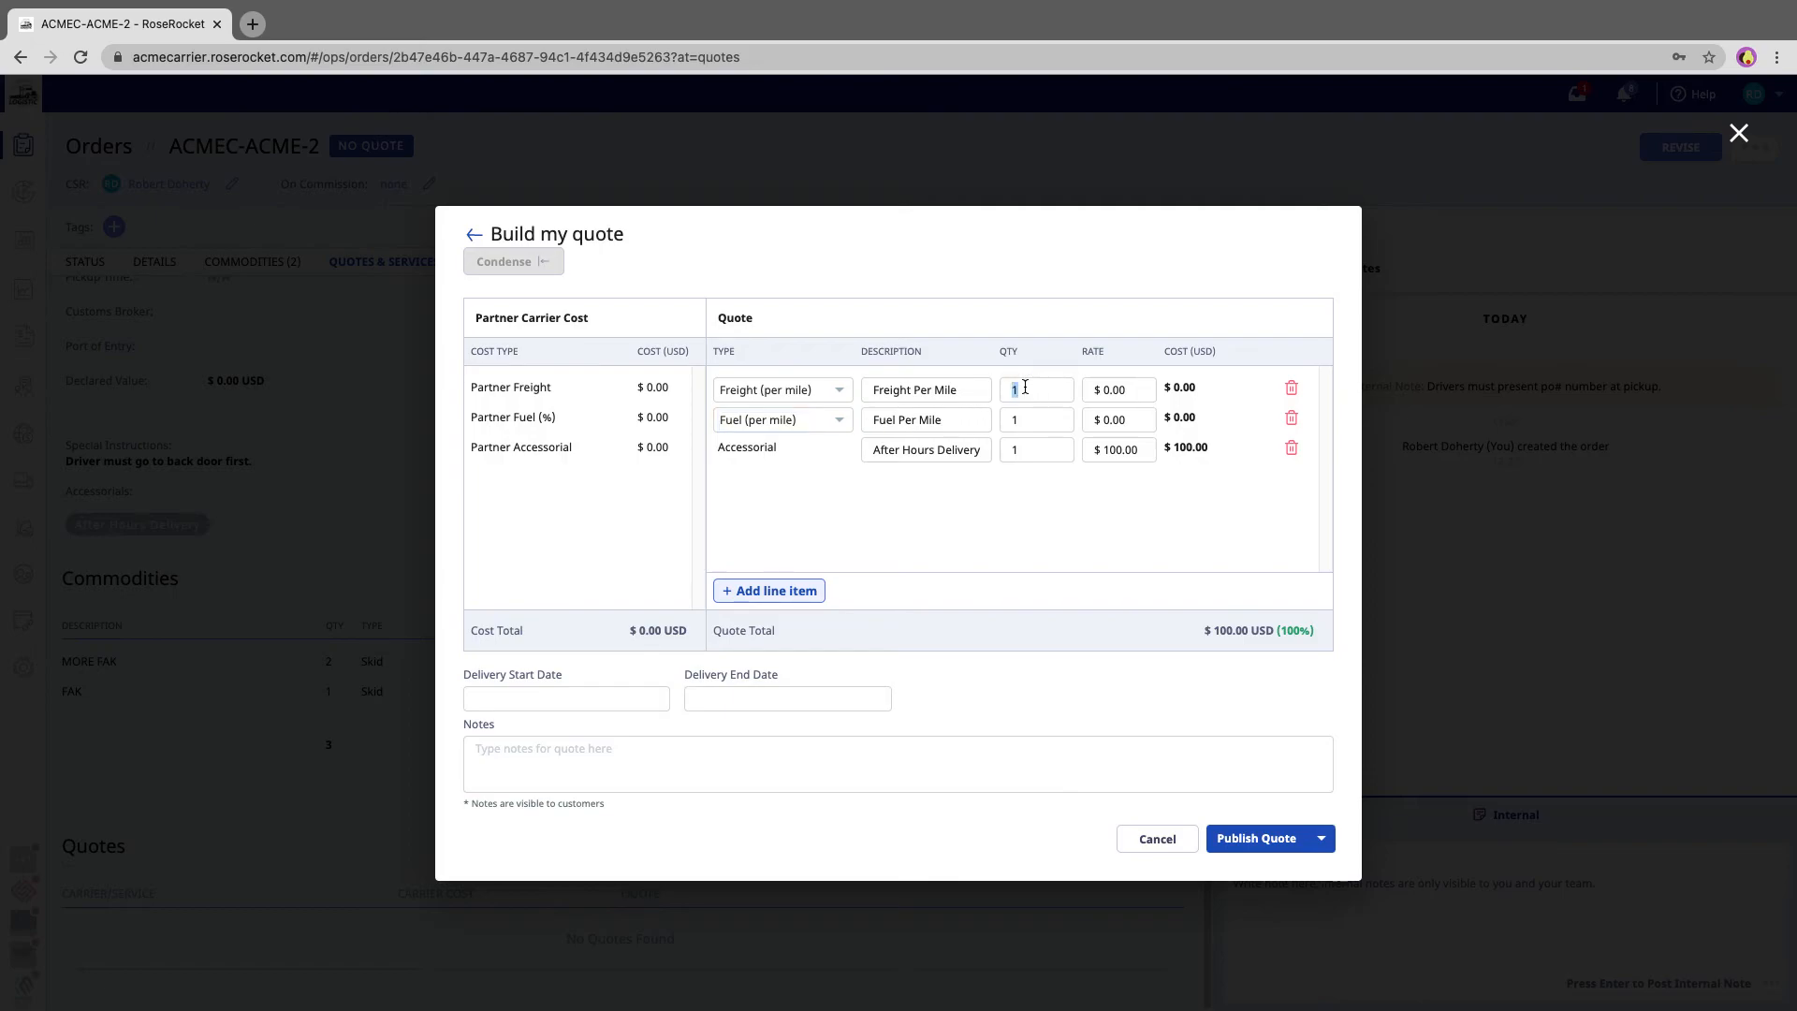
pyautogui.write('2000')
pyautogui.press('Tab')
pyautogui.write('2.25')
pyautogui.press('Tab')
pyautogui.doubleClick(1193, 387)
pyautogui.doubleClick(1040, 450)
# - Change the fuel line type to Fuel (flat) and set its rate to $200
pyautogui.click(838, 422)
pyautogui.click(798, 507)
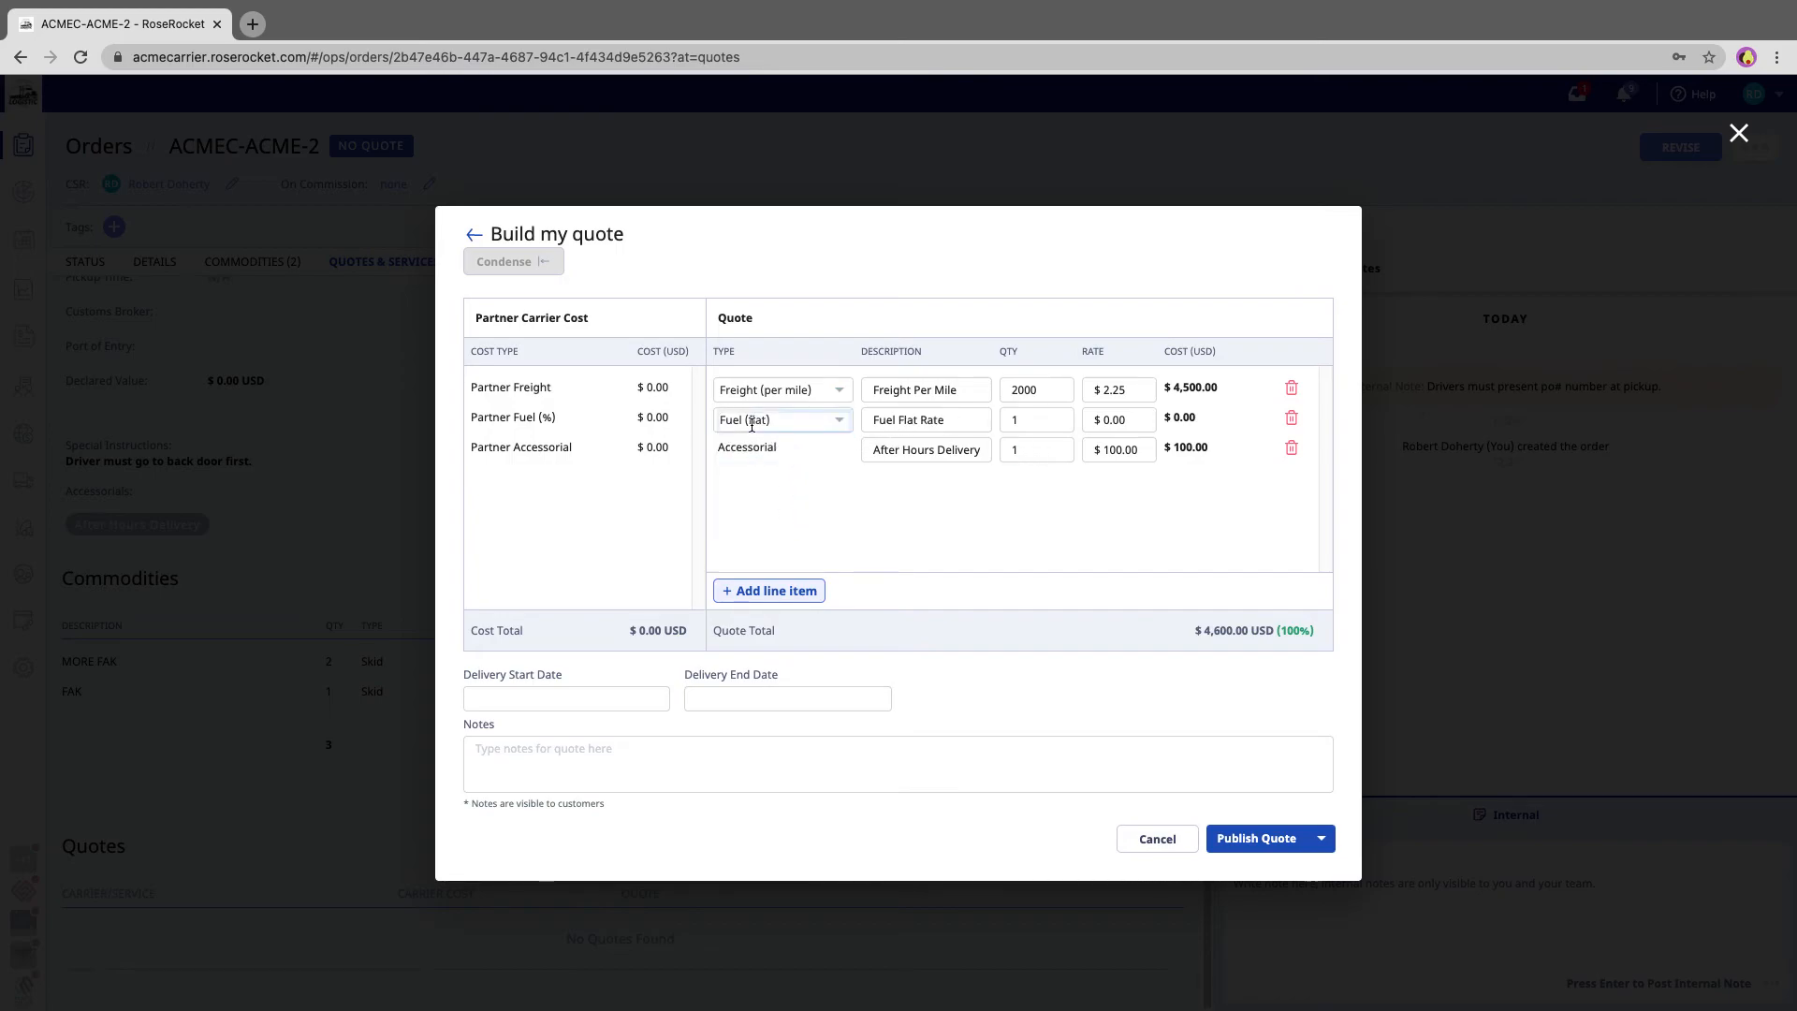
pyautogui.click(1147, 423)
pyautogui.write('200')
pyautogui.press('Tab')
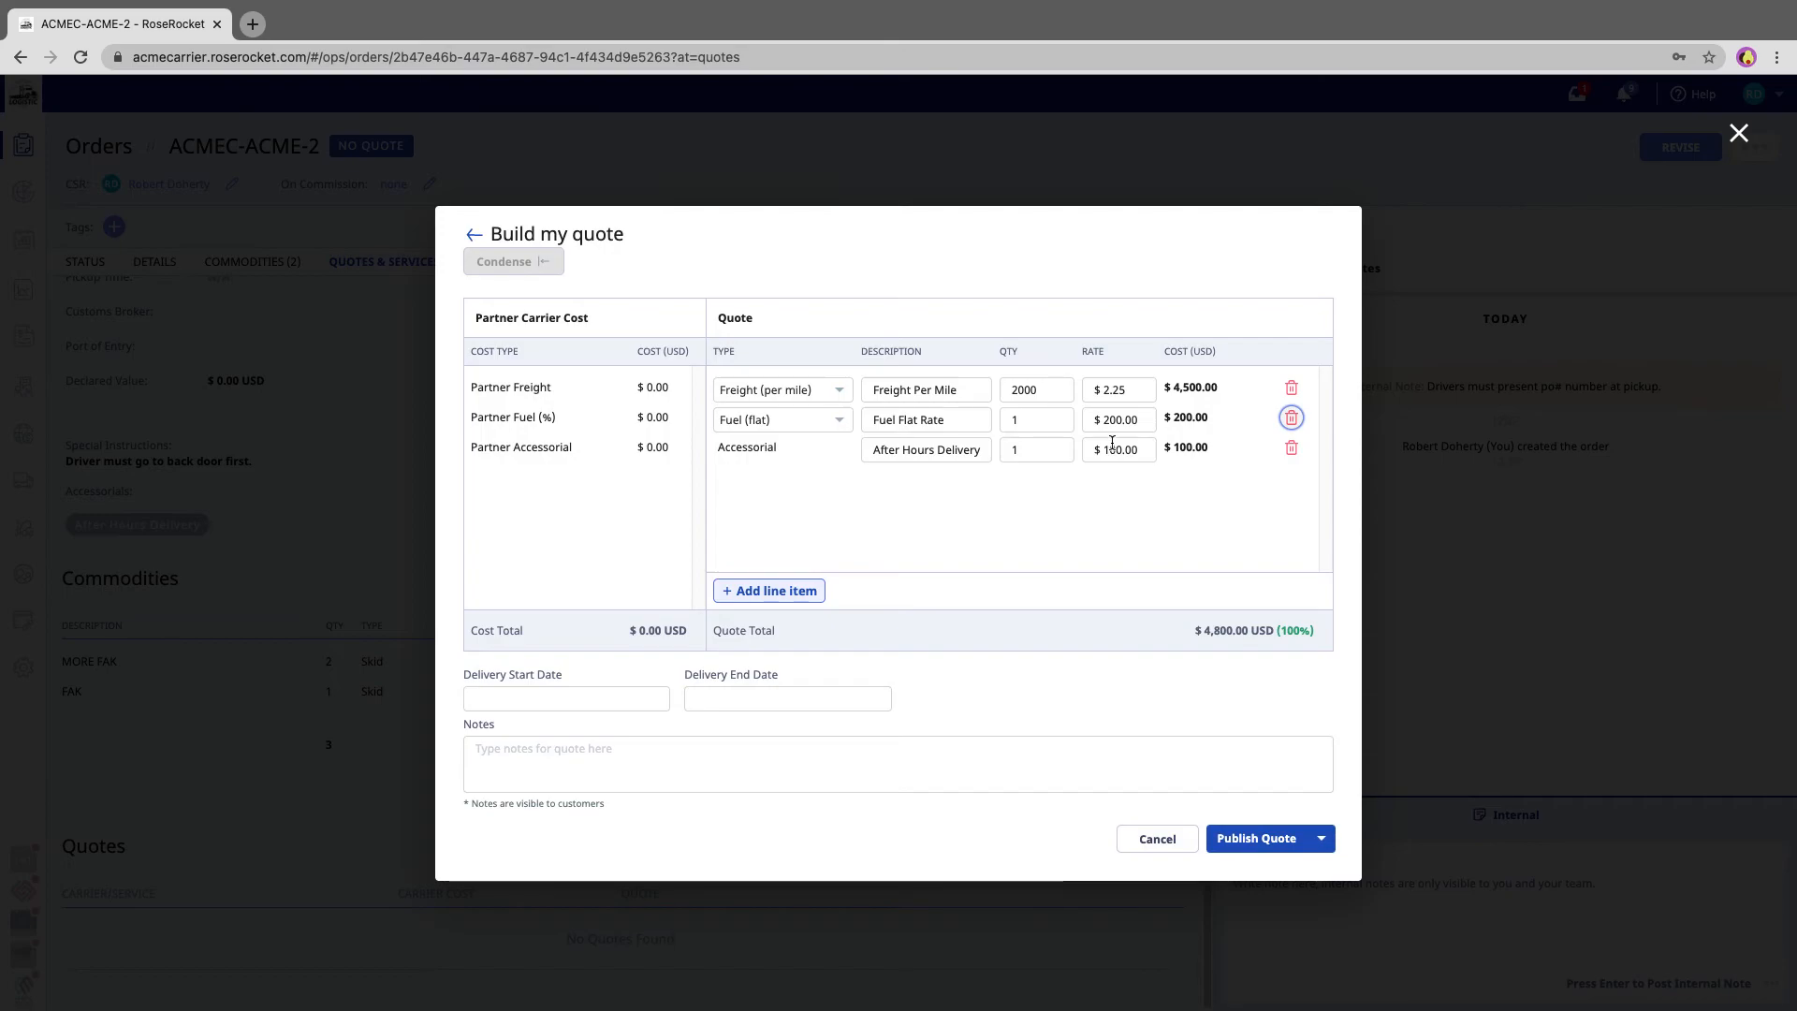
pyautogui.click(1100, 516)
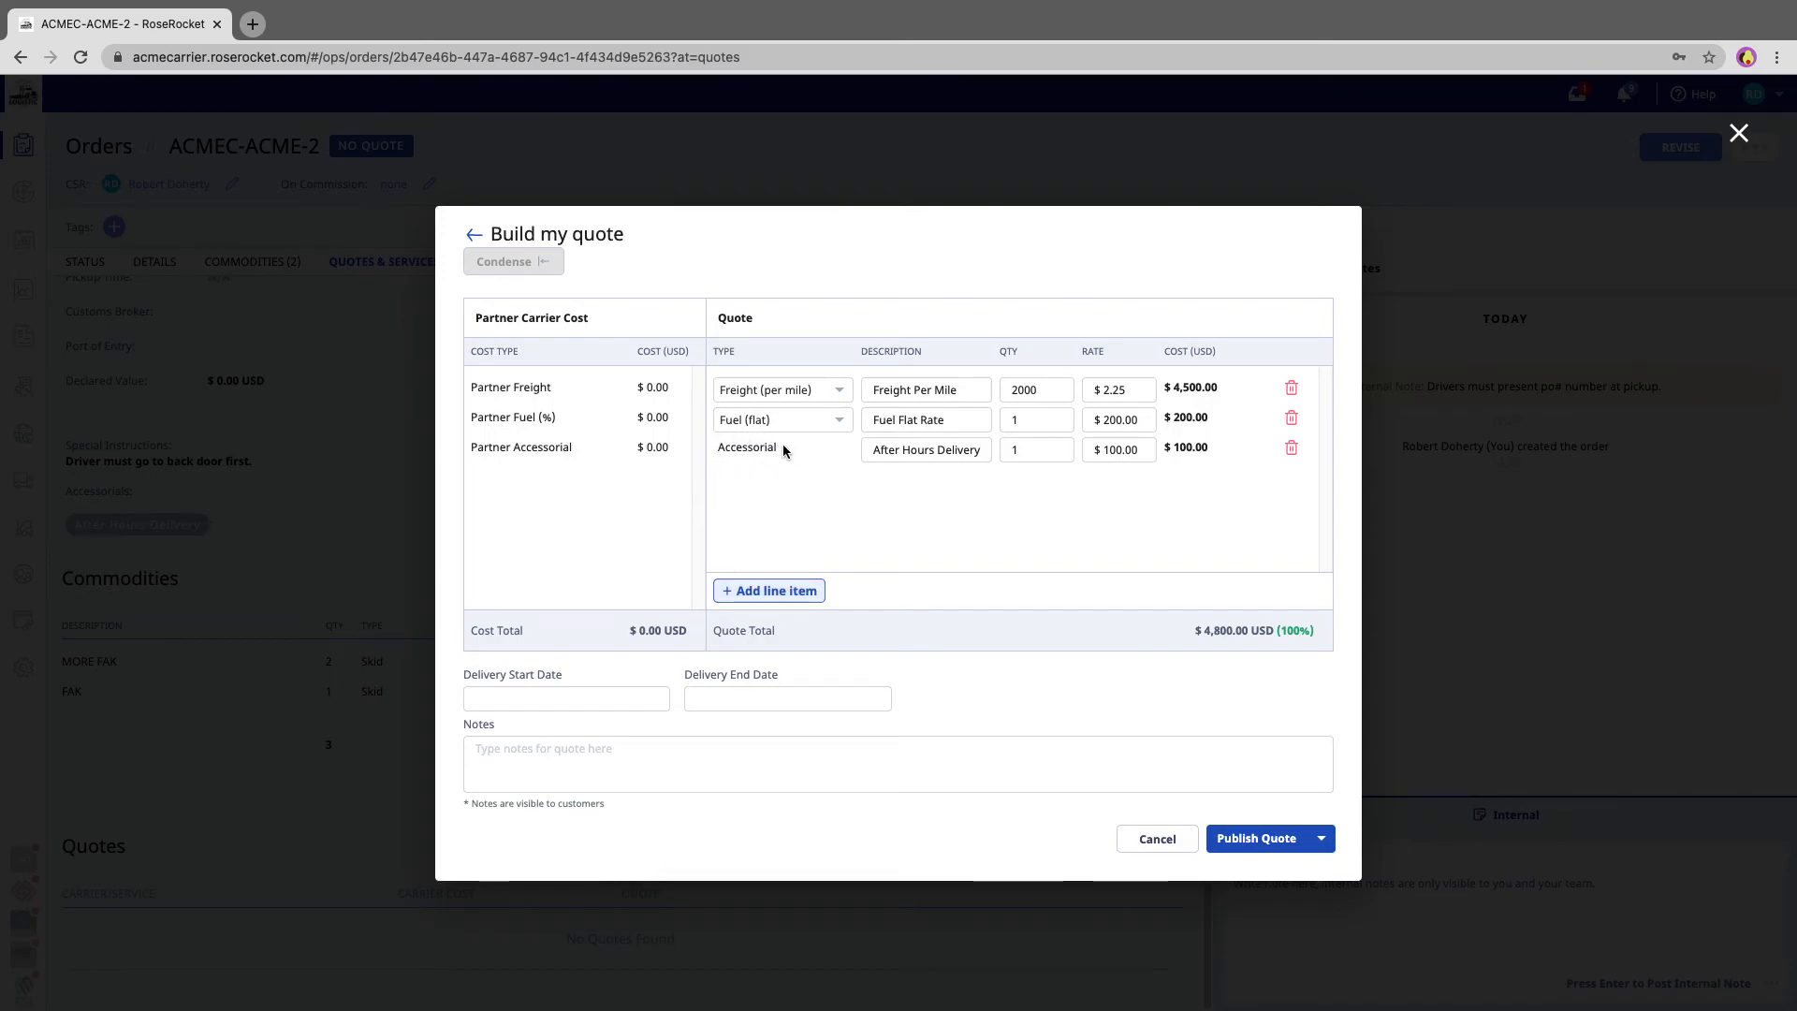
# - Add a Miscellaneous line item described as Extra Charge at $50, then delete that line again
pyautogui.click(771, 592)
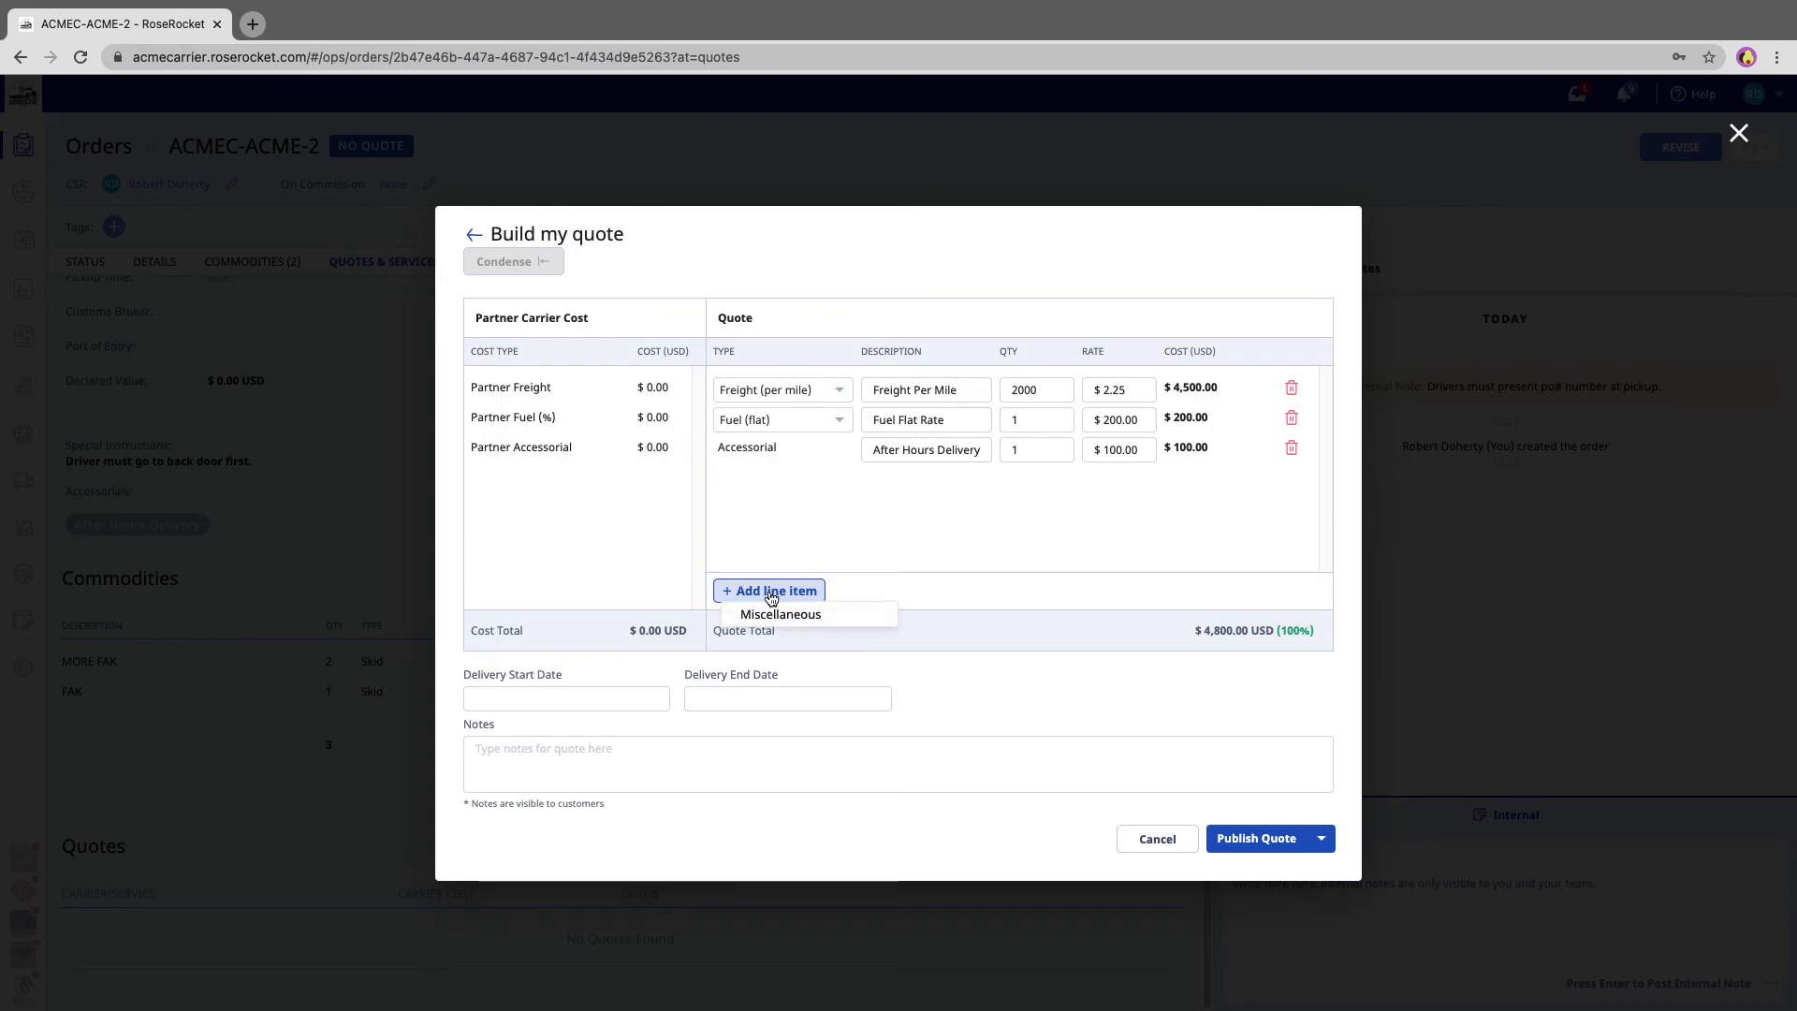
pyautogui.click(770, 616)
pyautogui.click(959, 482)
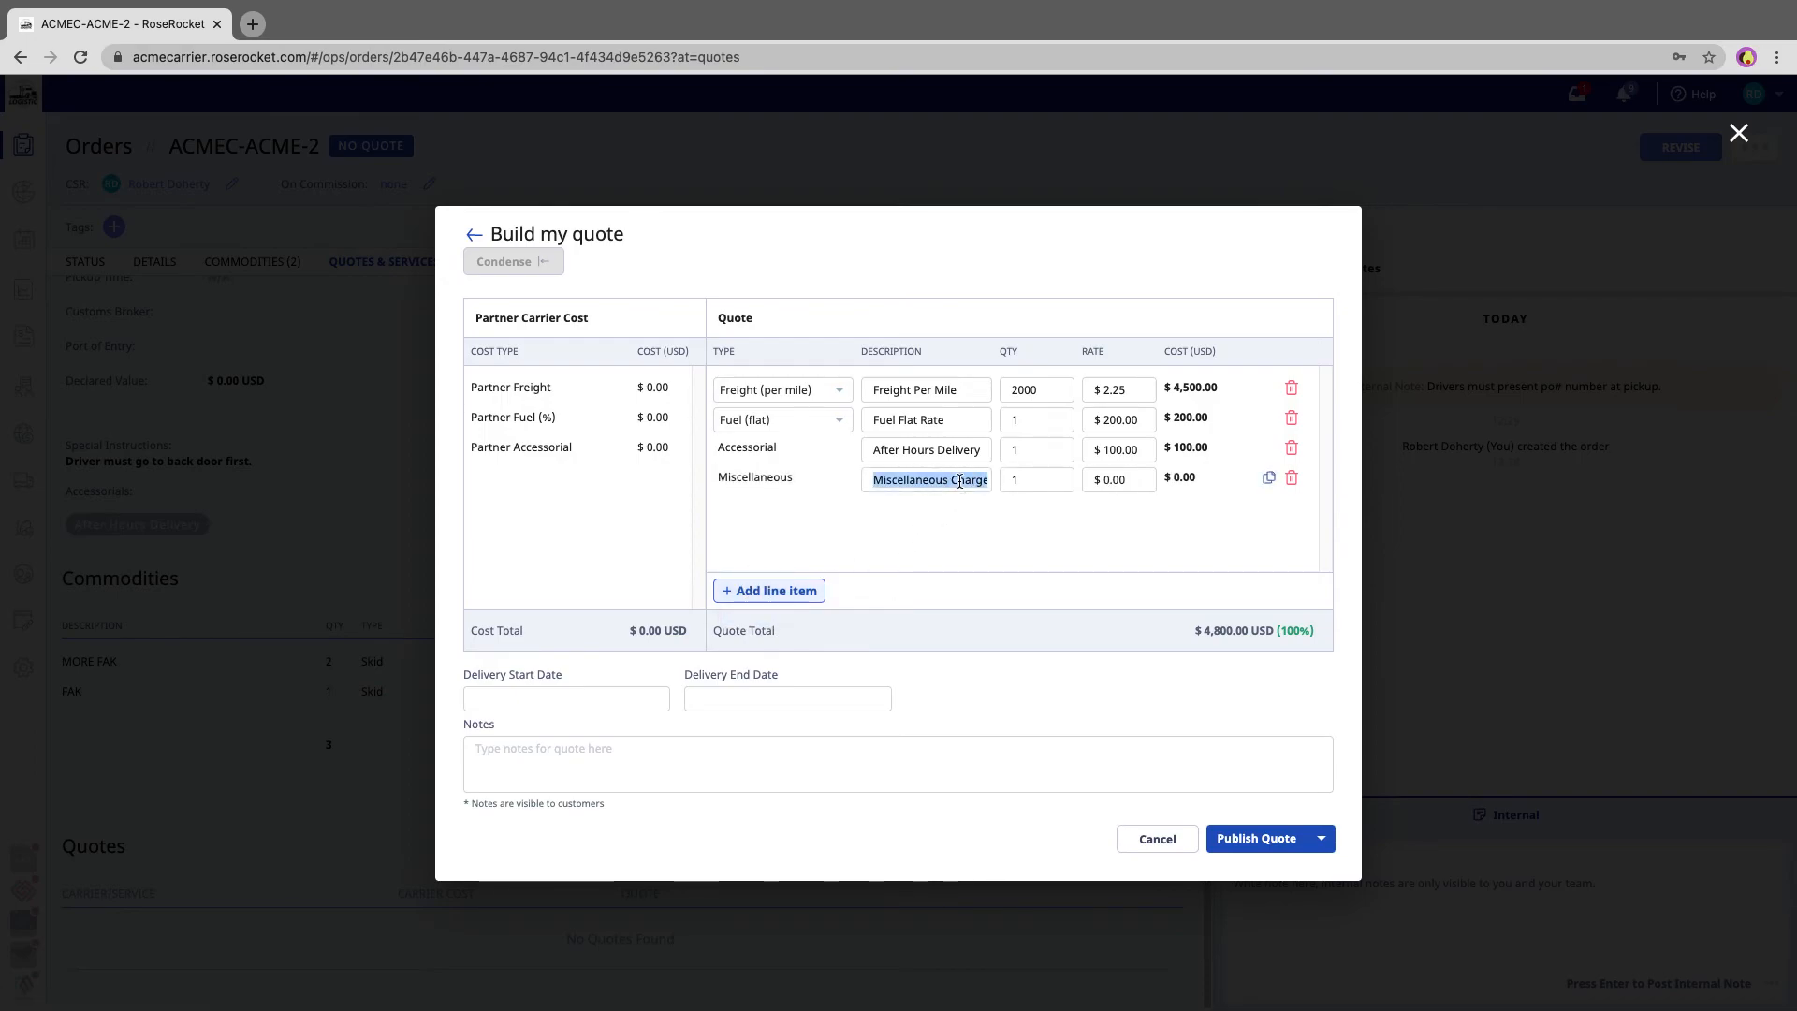
pyautogui.write('Ex')
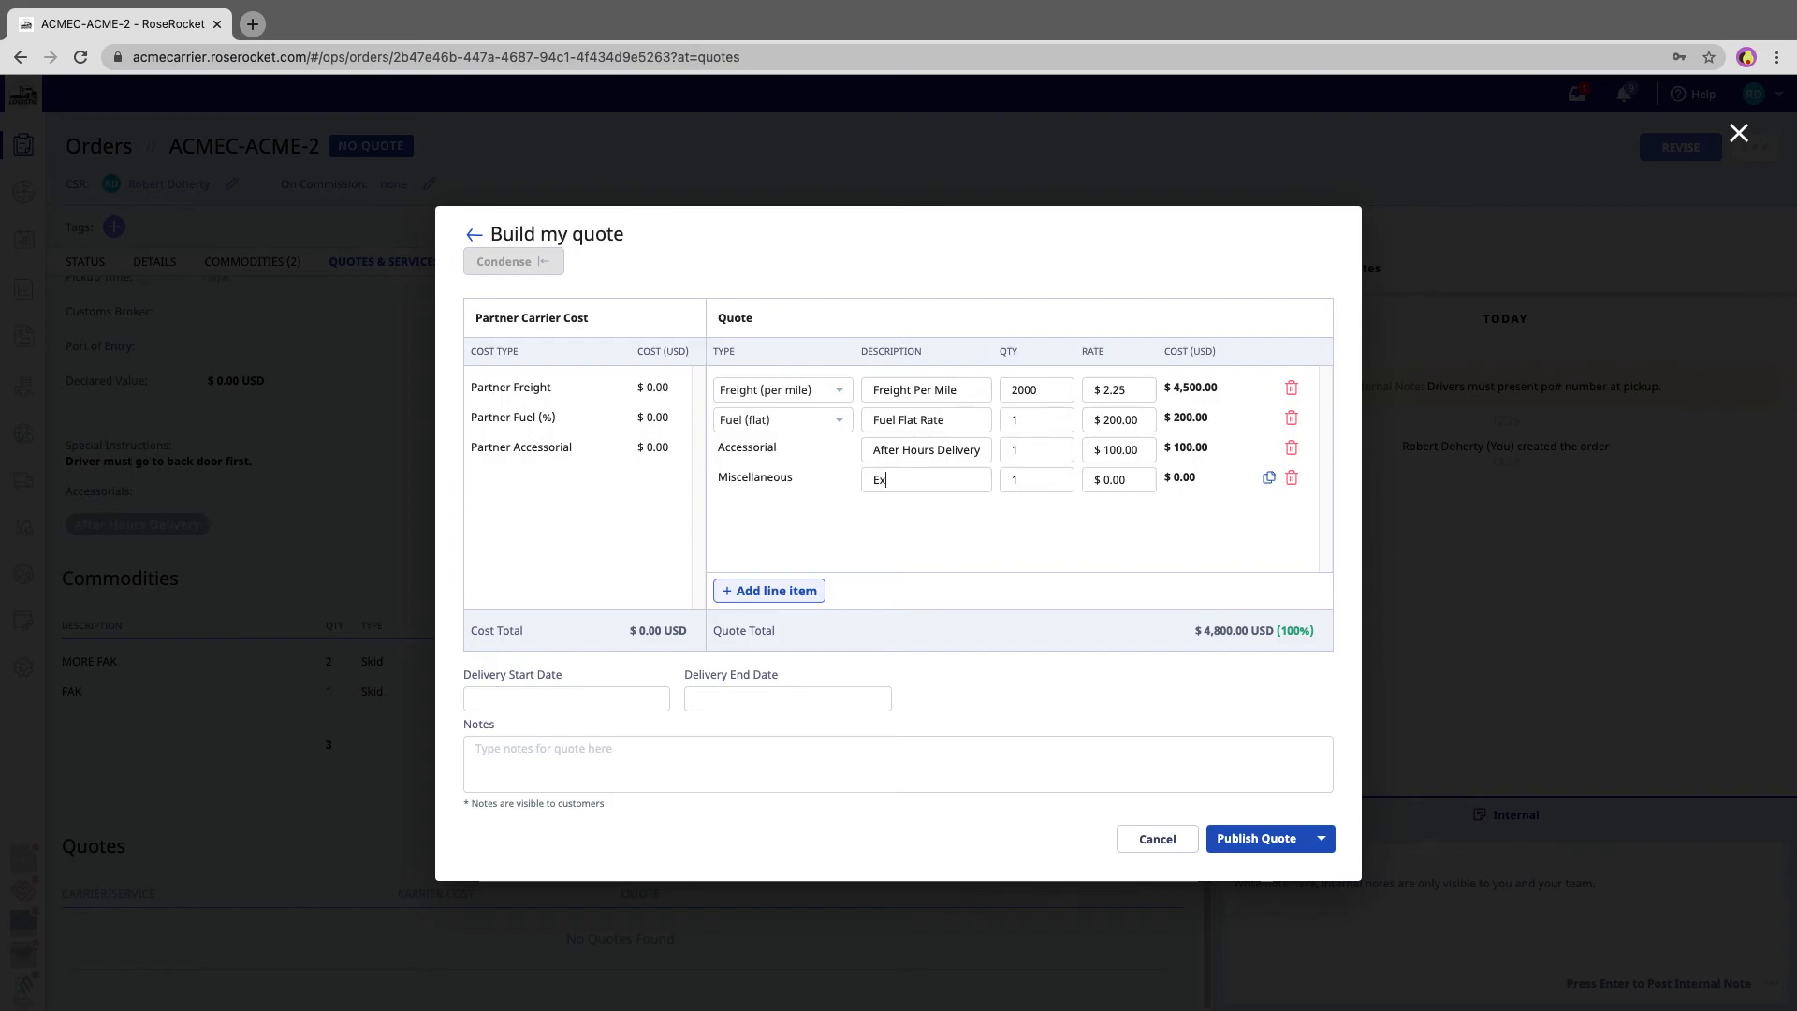
pyautogui.write('tra Charge')
pyautogui.press('Tab')
pyautogui.press('Tab')
pyautogui.write('50')
pyautogui.click(1292, 479)
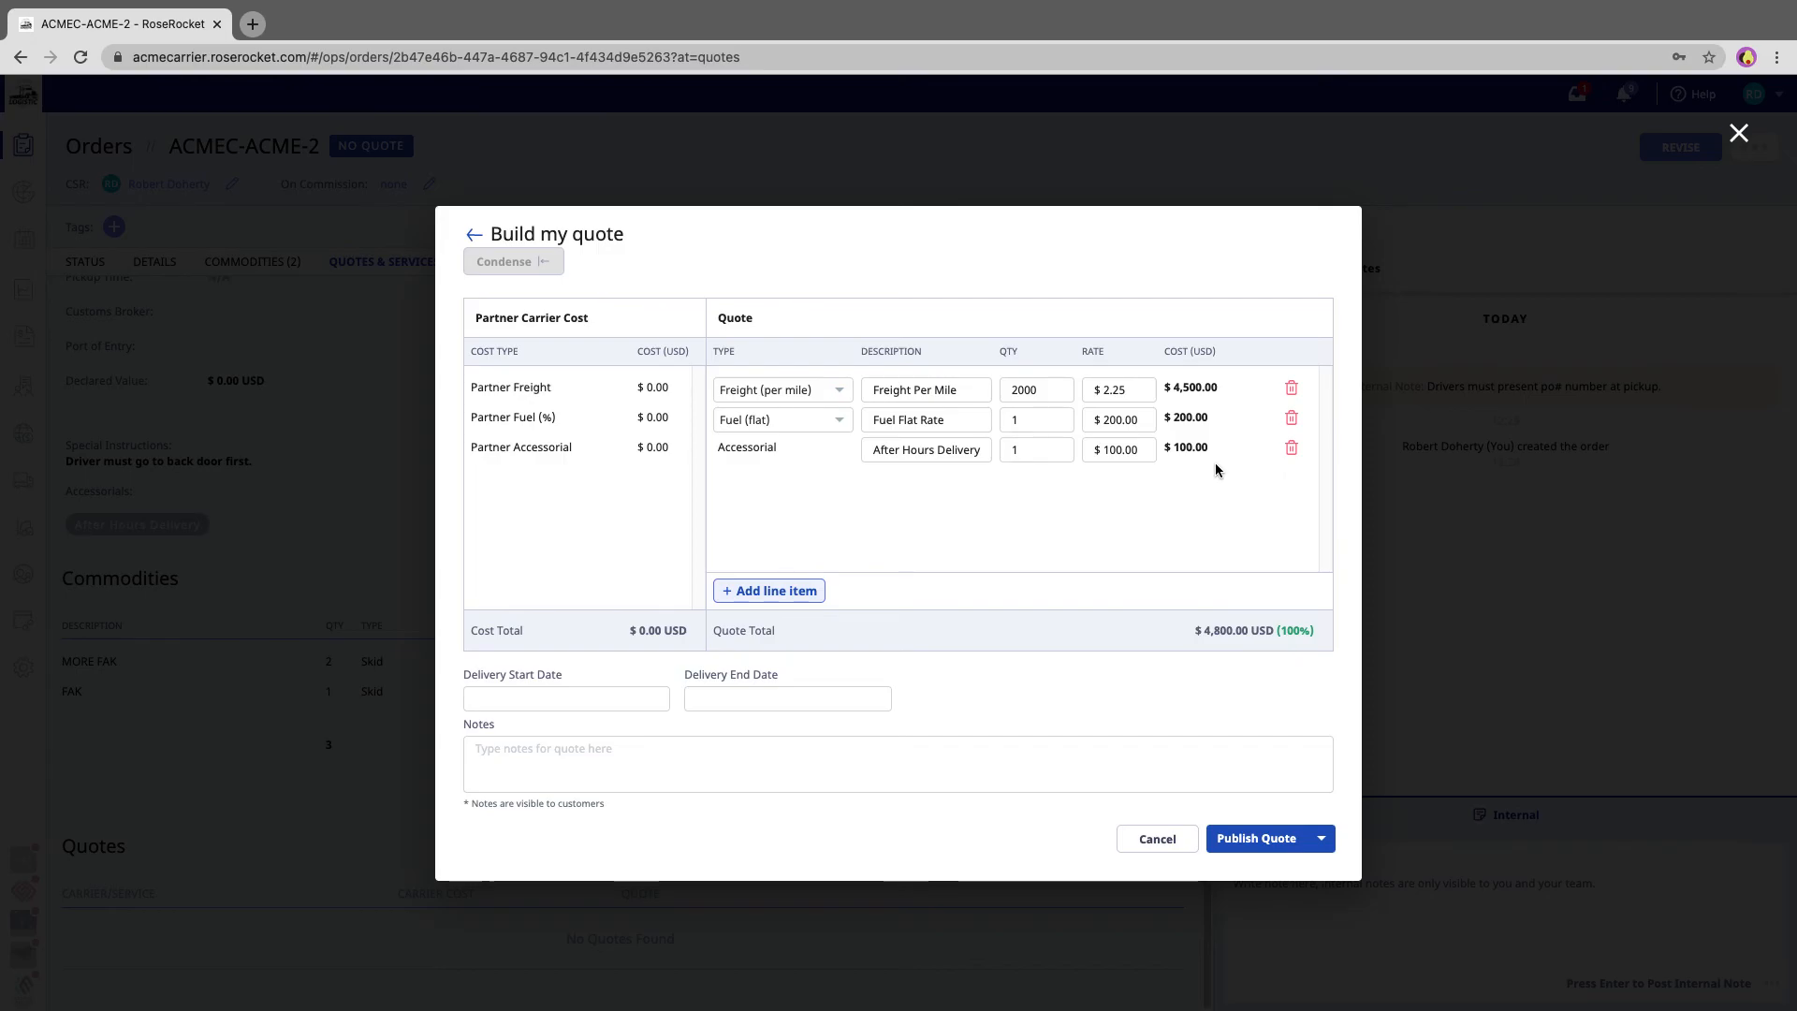
# - Publish the spot quote
pyautogui.click(1247, 848)
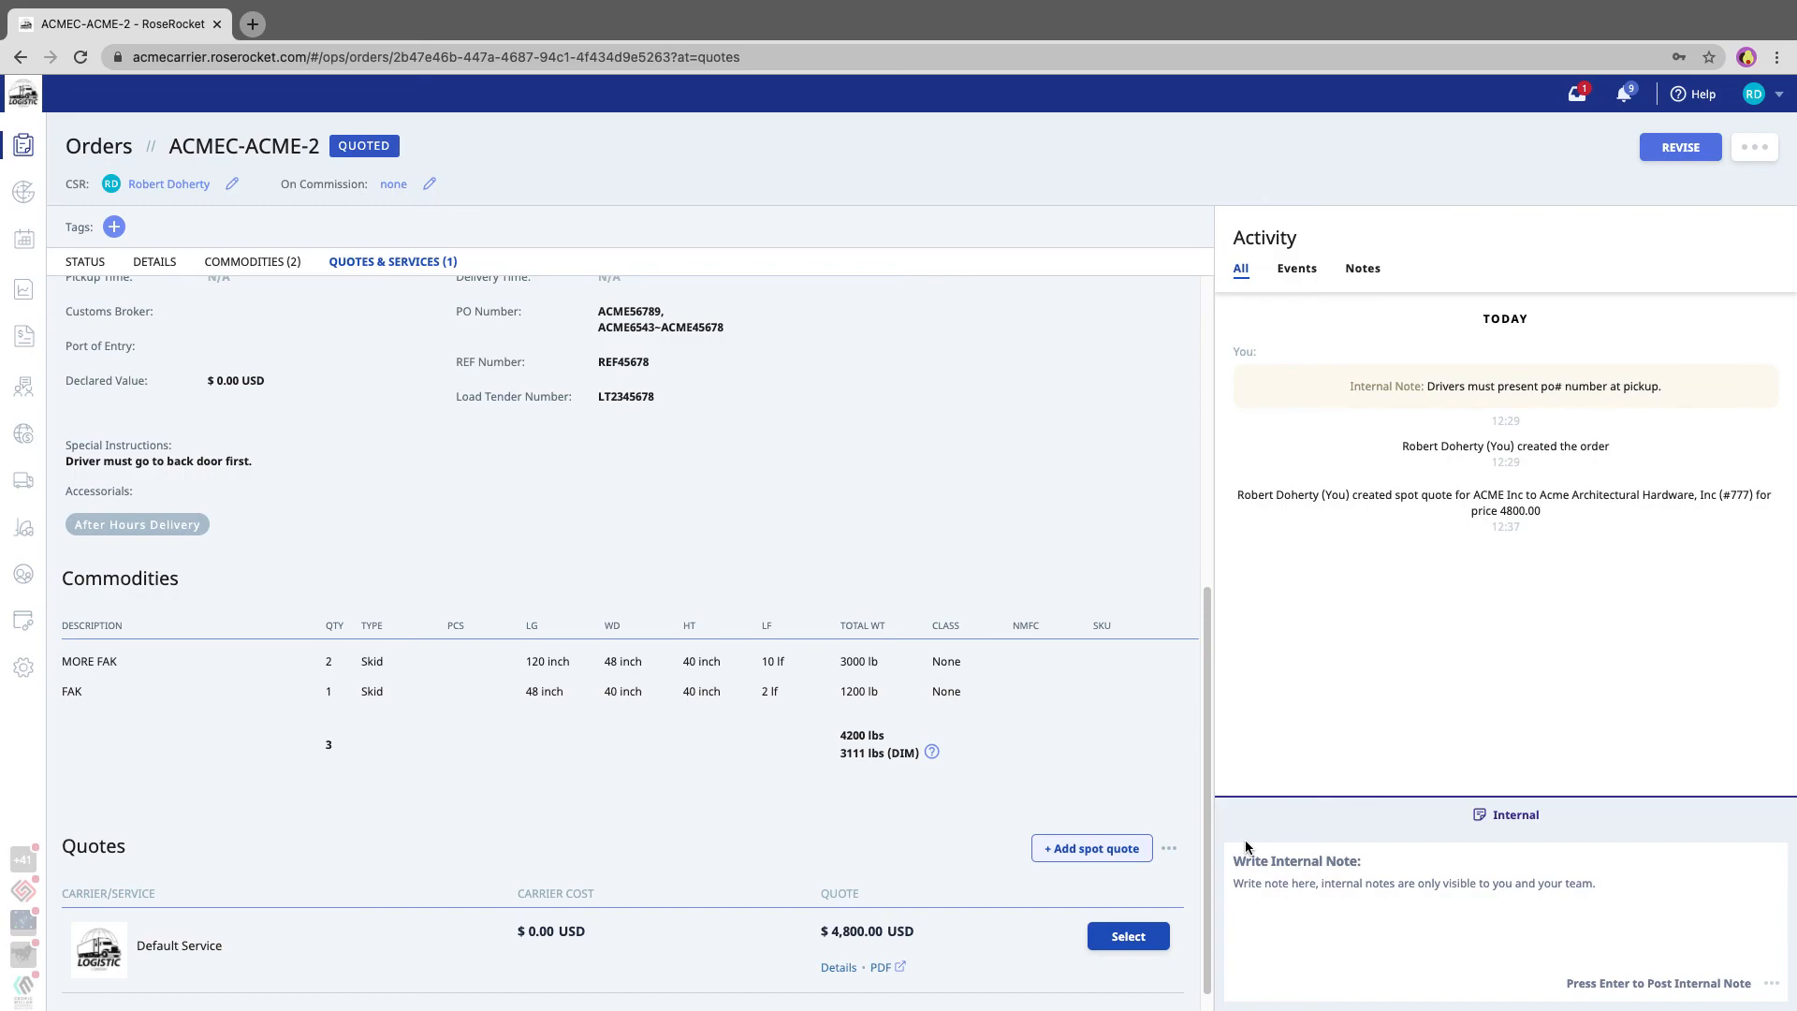
# - Select the Default Service quote and confirm the order's pickup
pyautogui.scroll(-1, 934, 824)
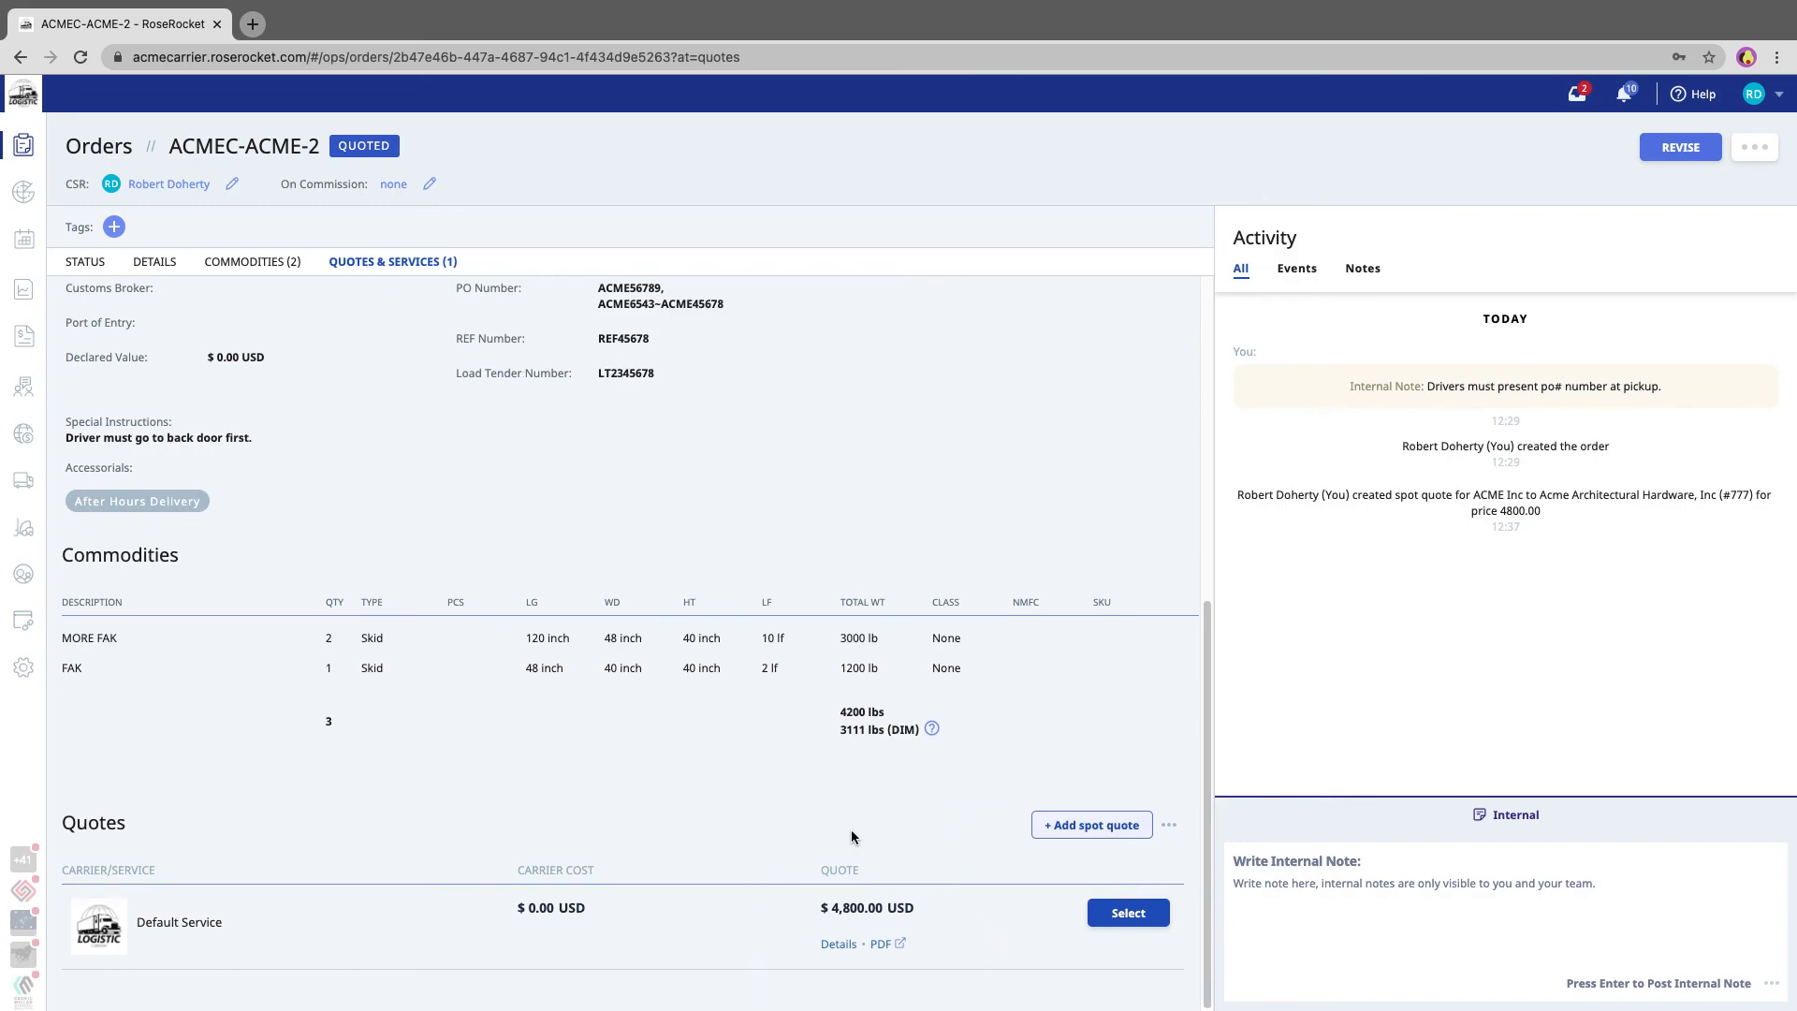
pyautogui.scroll(4, 855, 838)
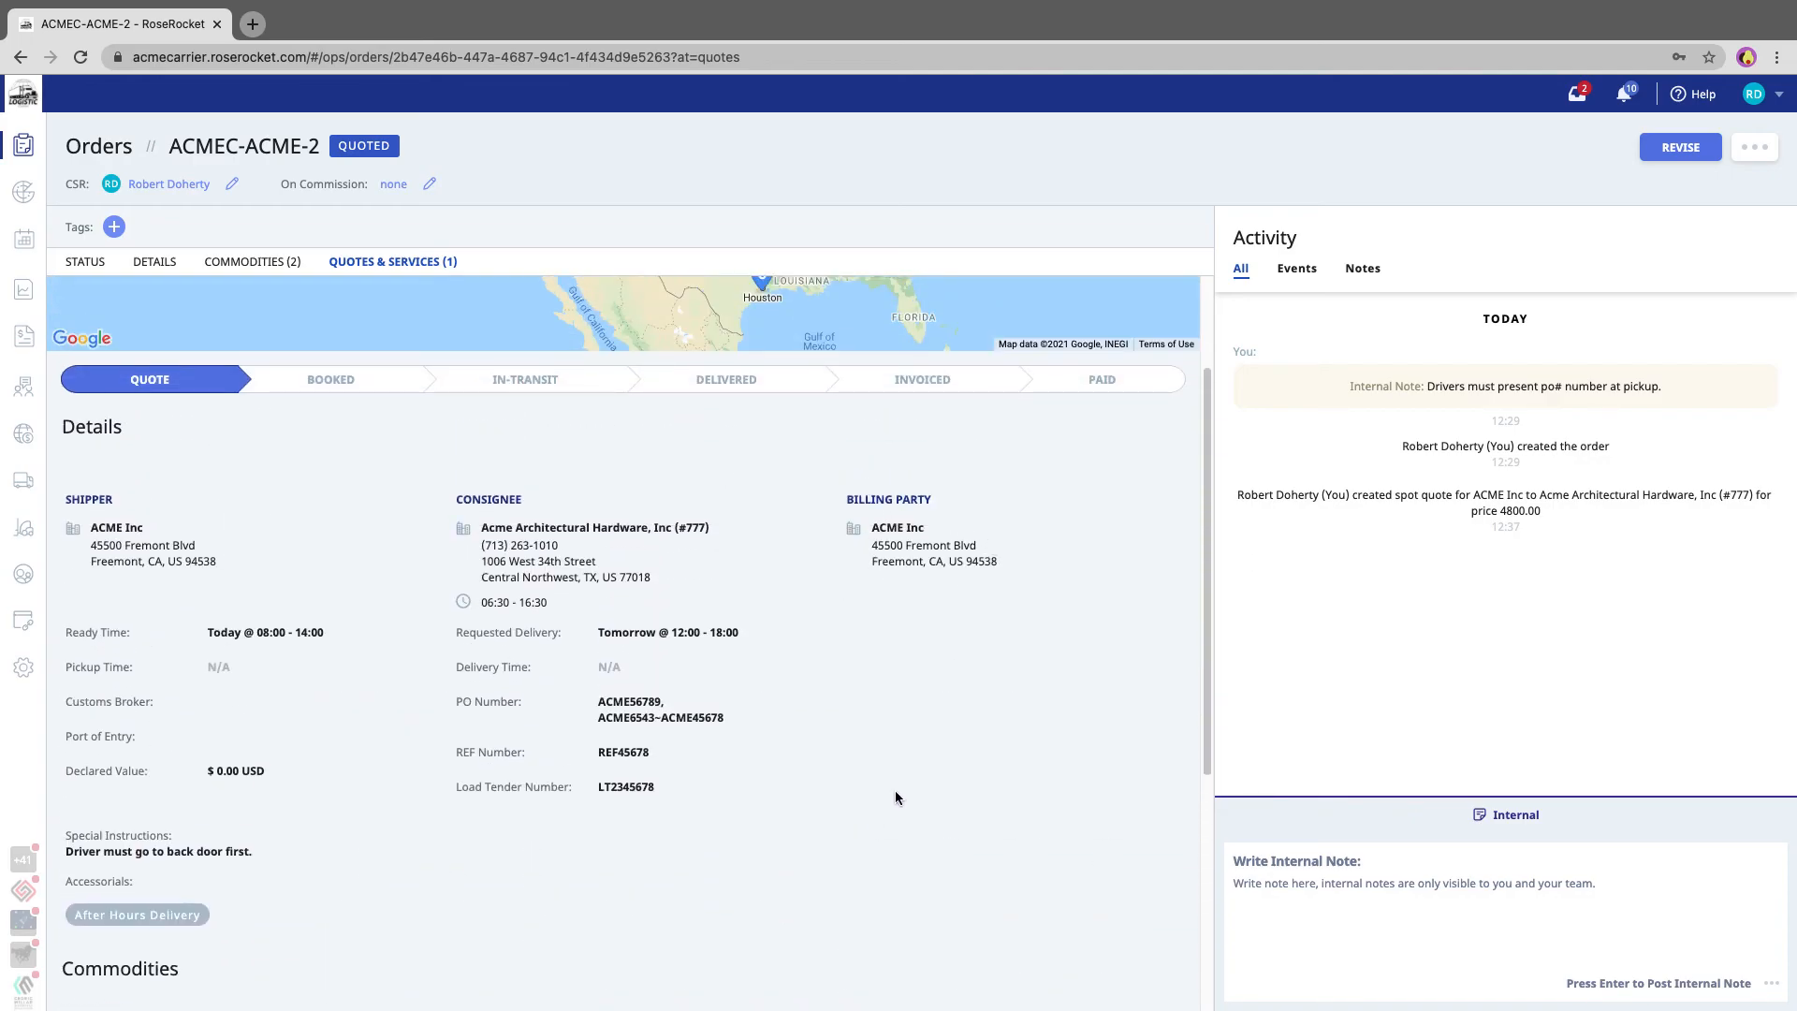
pyautogui.scroll(-4, 895, 798)
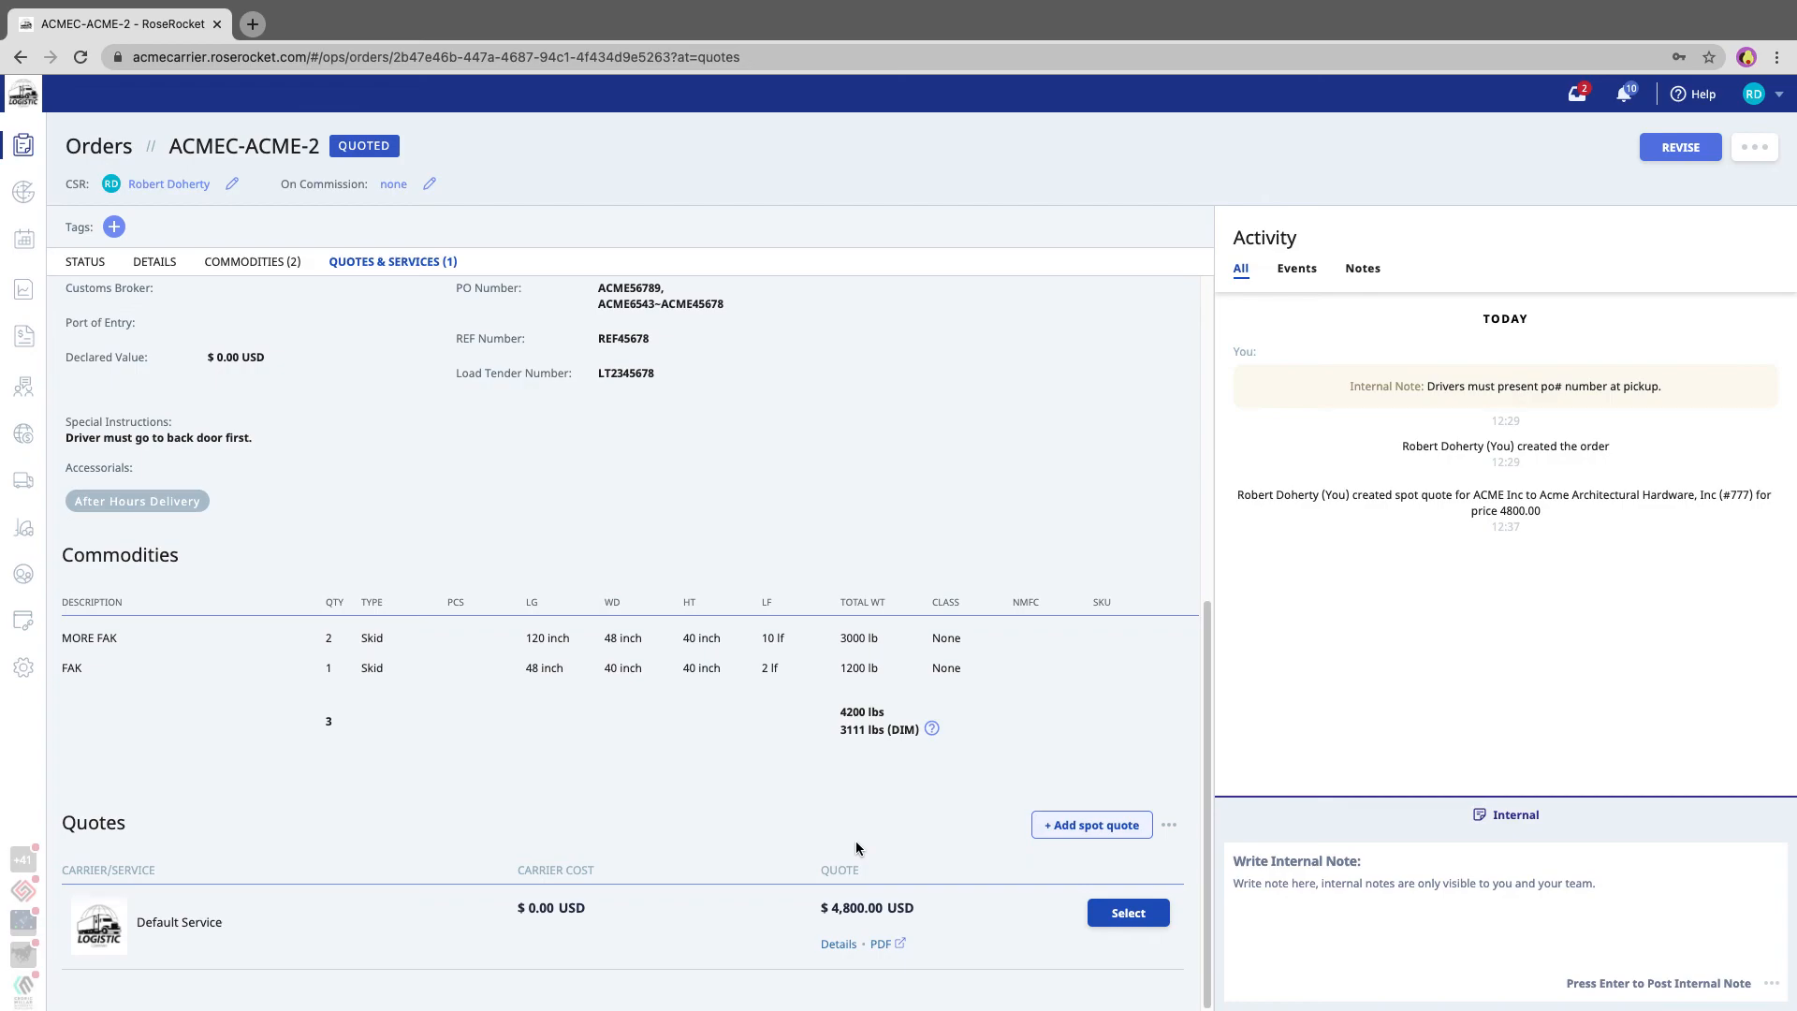
pyautogui.click(1129, 915)
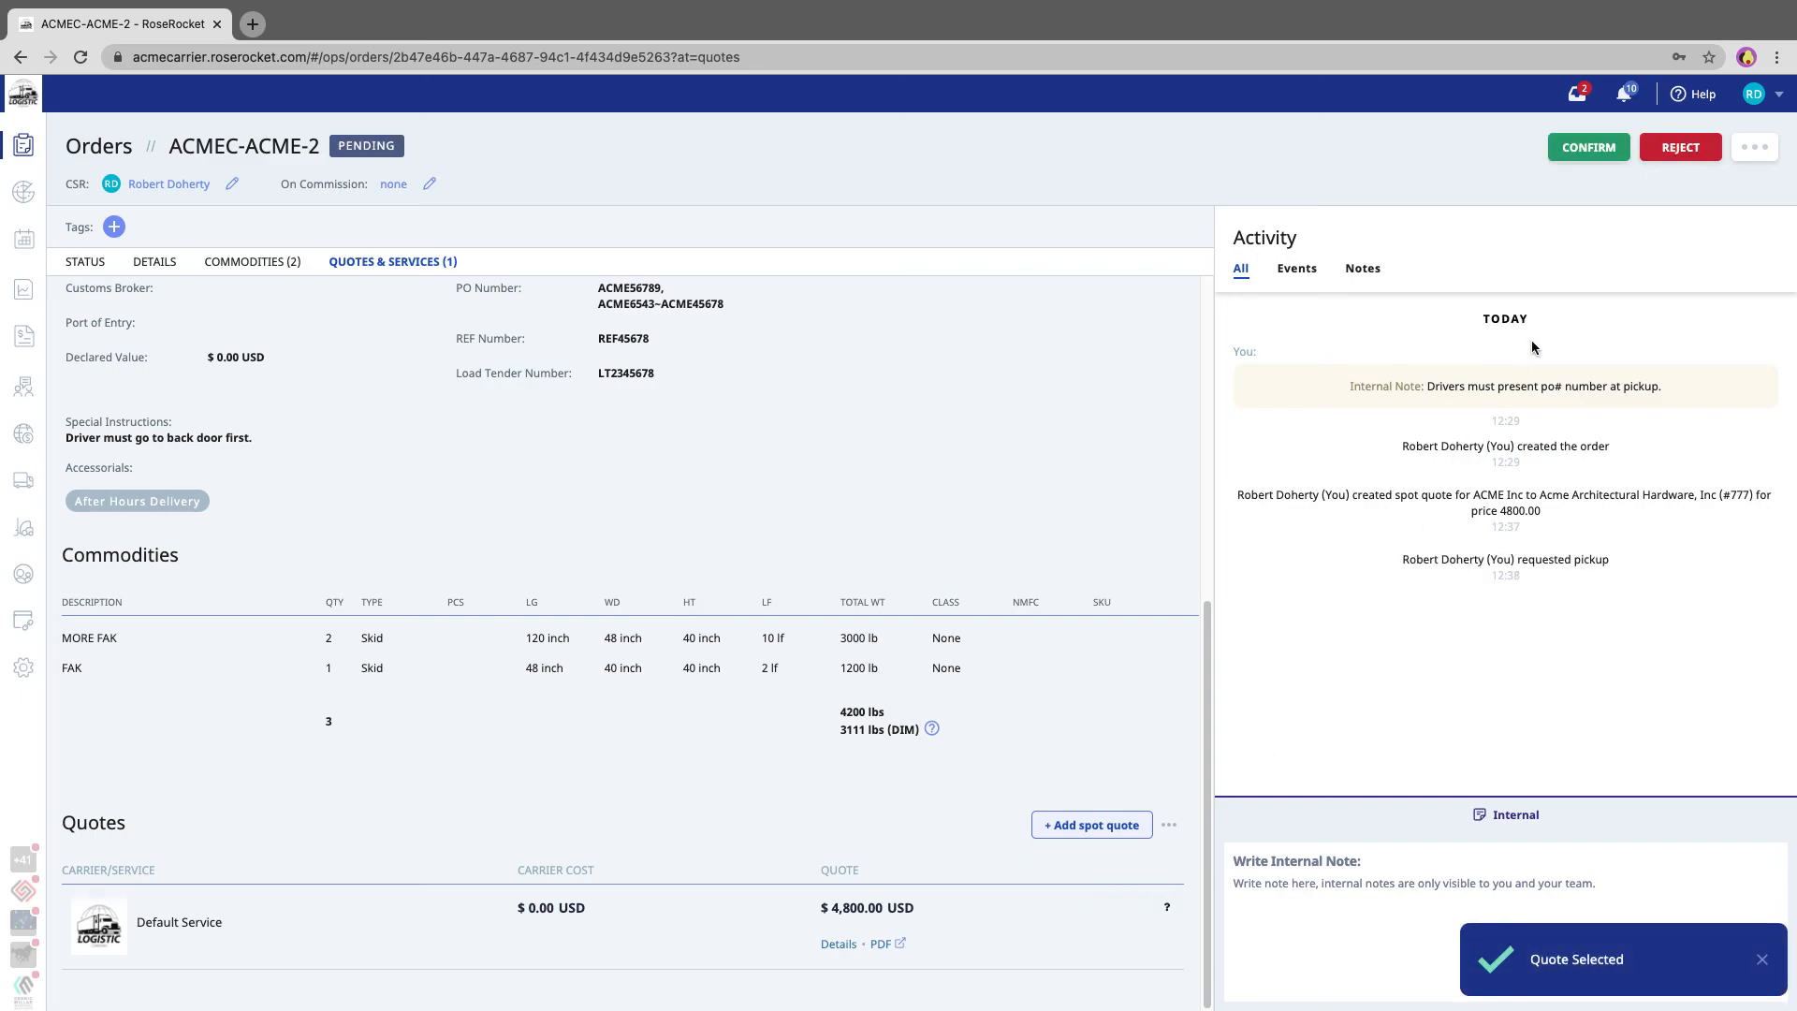
pyautogui.click(1586, 148)
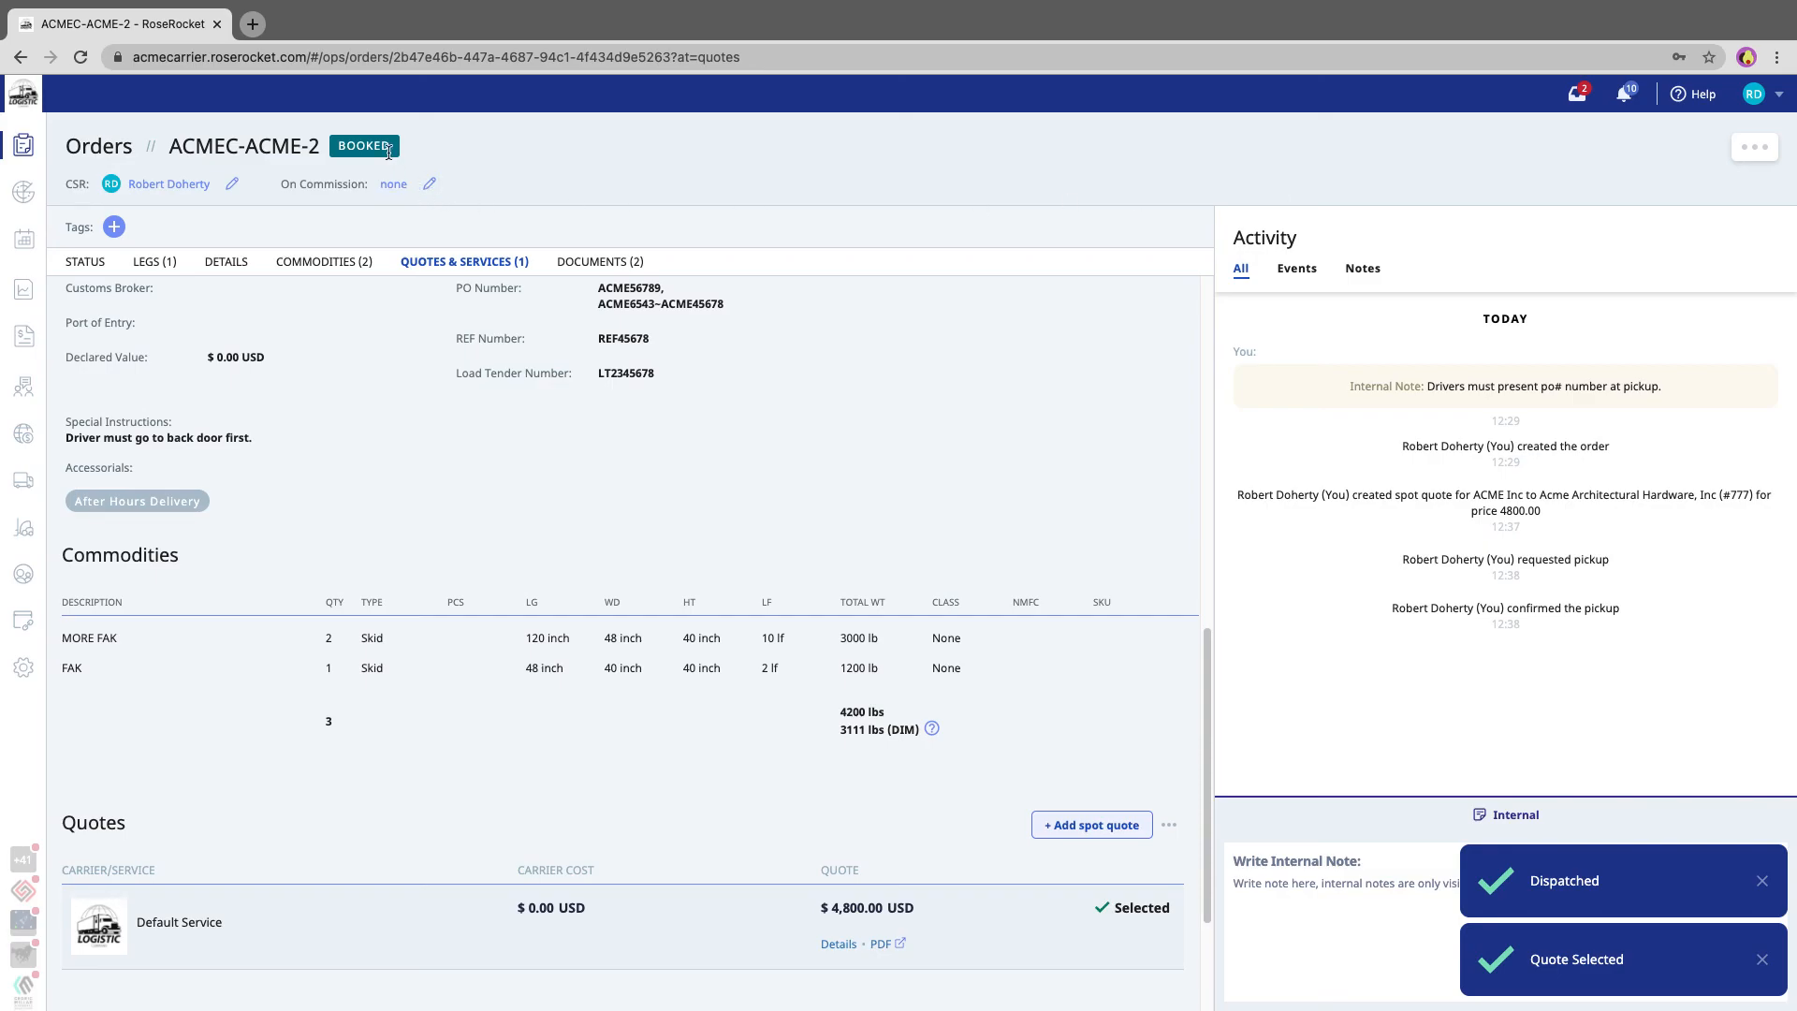
# - Open the selected quote's details, switch to editing the quote, and publish it again
pyautogui.scroll(10, 429, 546)
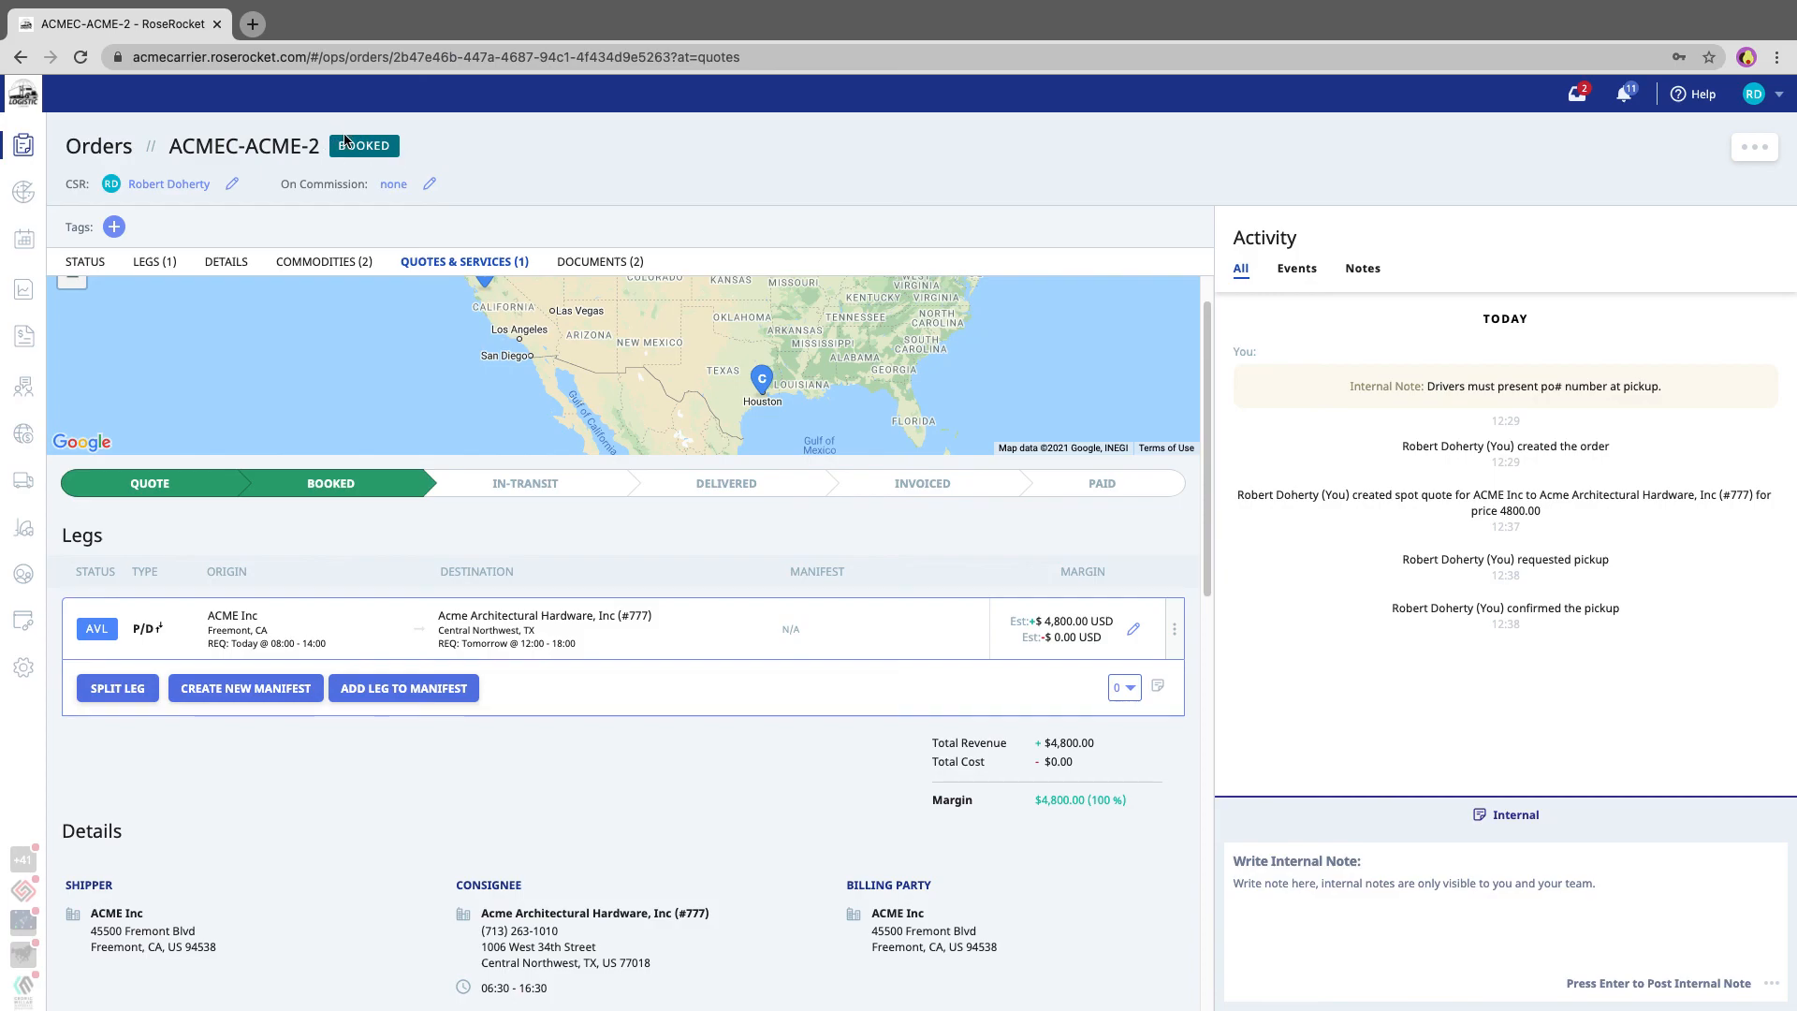
pyautogui.moveTo(290, 637)
pyautogui.scroll(-10, 701, 648)
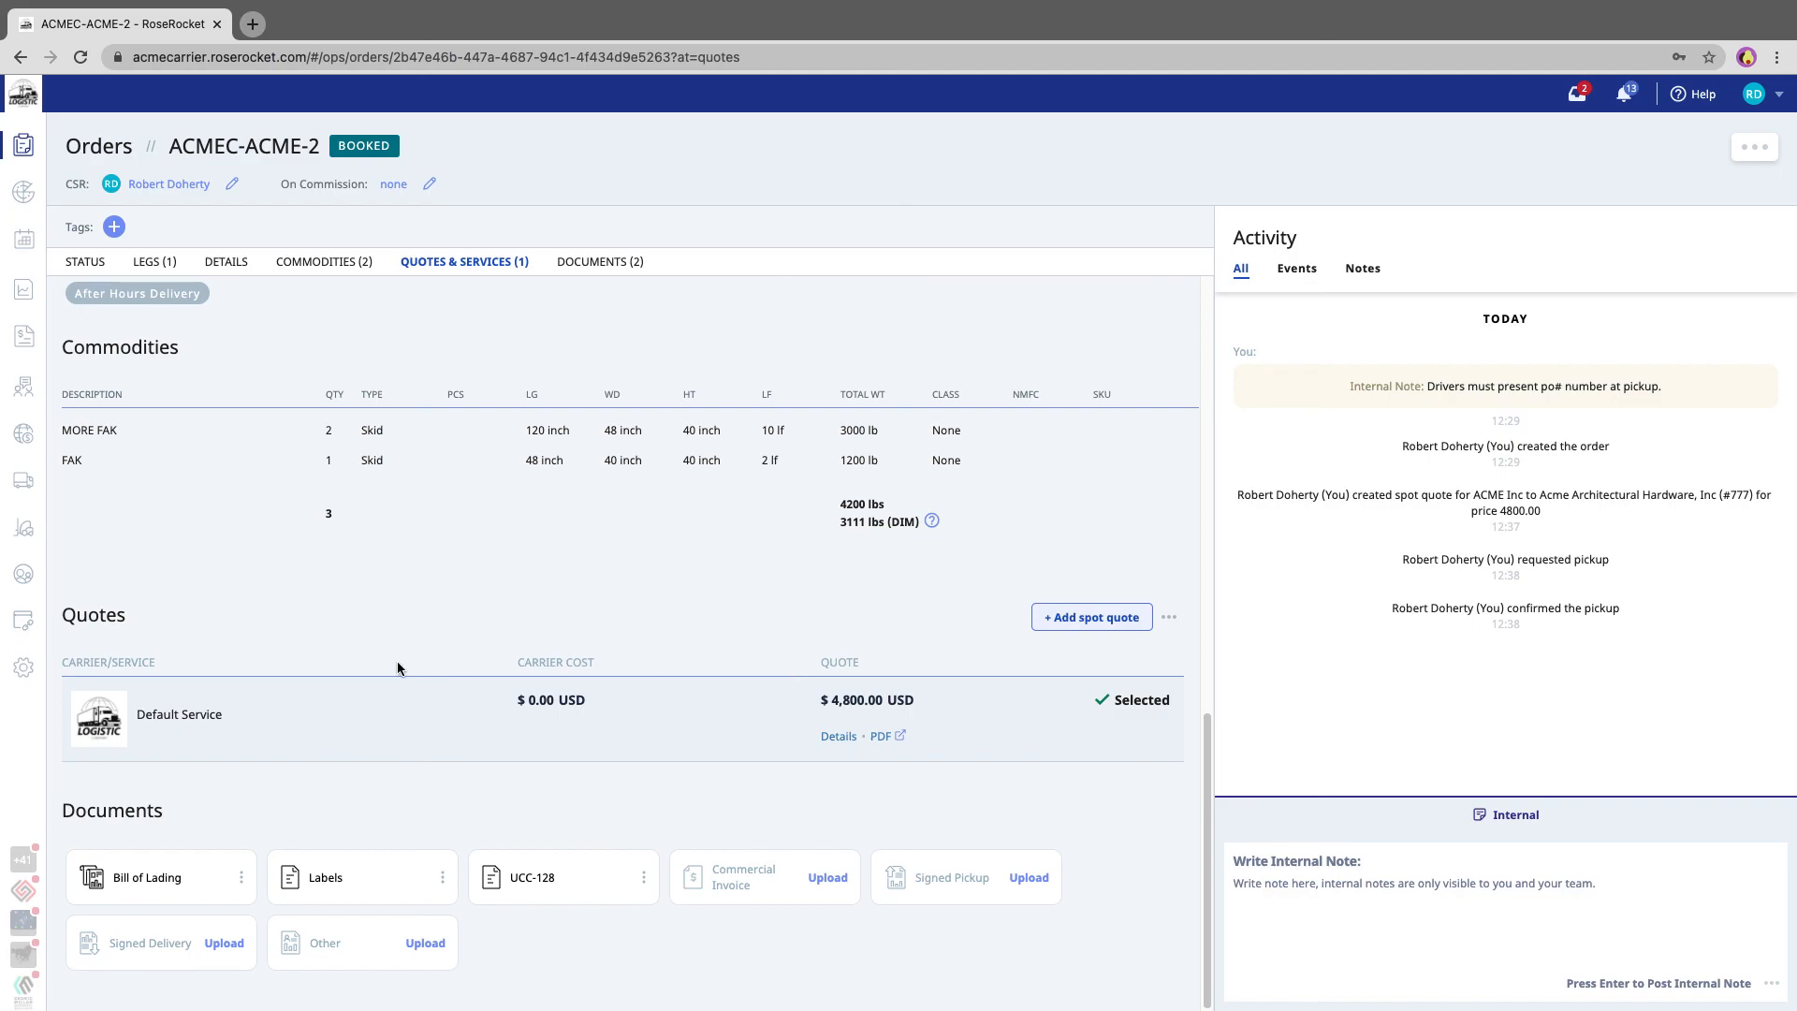
pyautogui.click(839, 738)
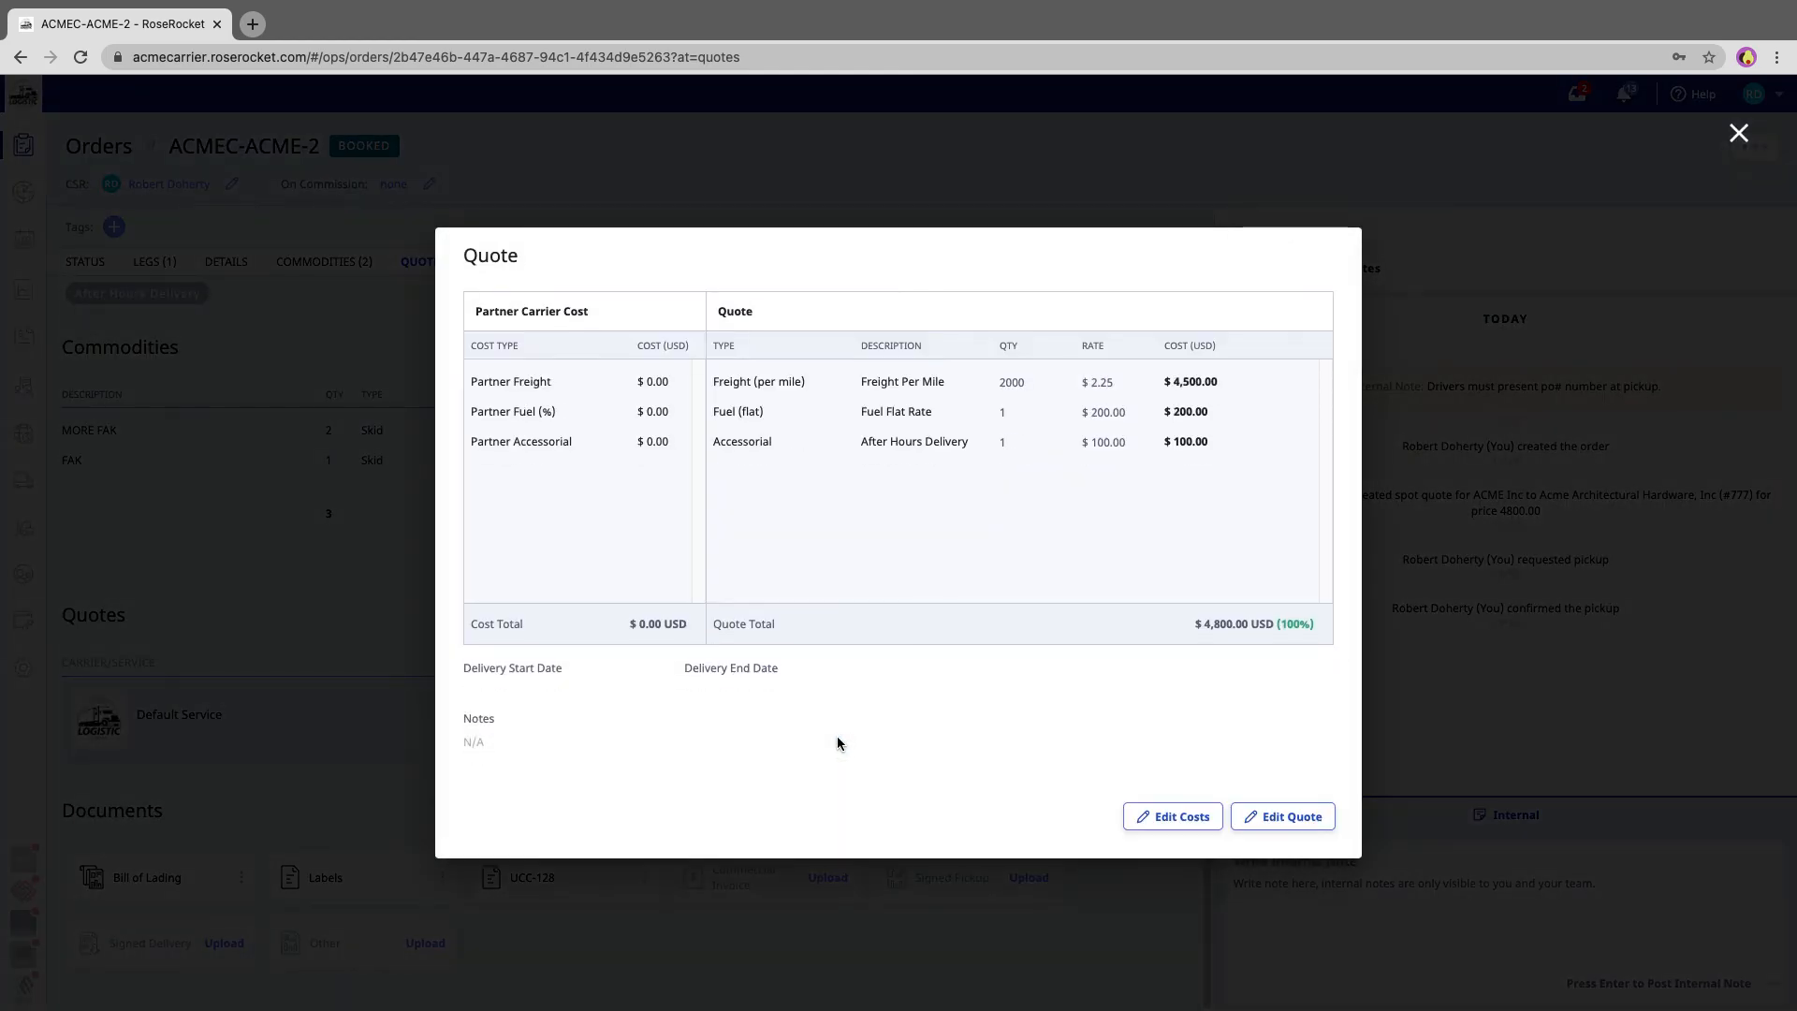
pyautogui.click(1286, 817)
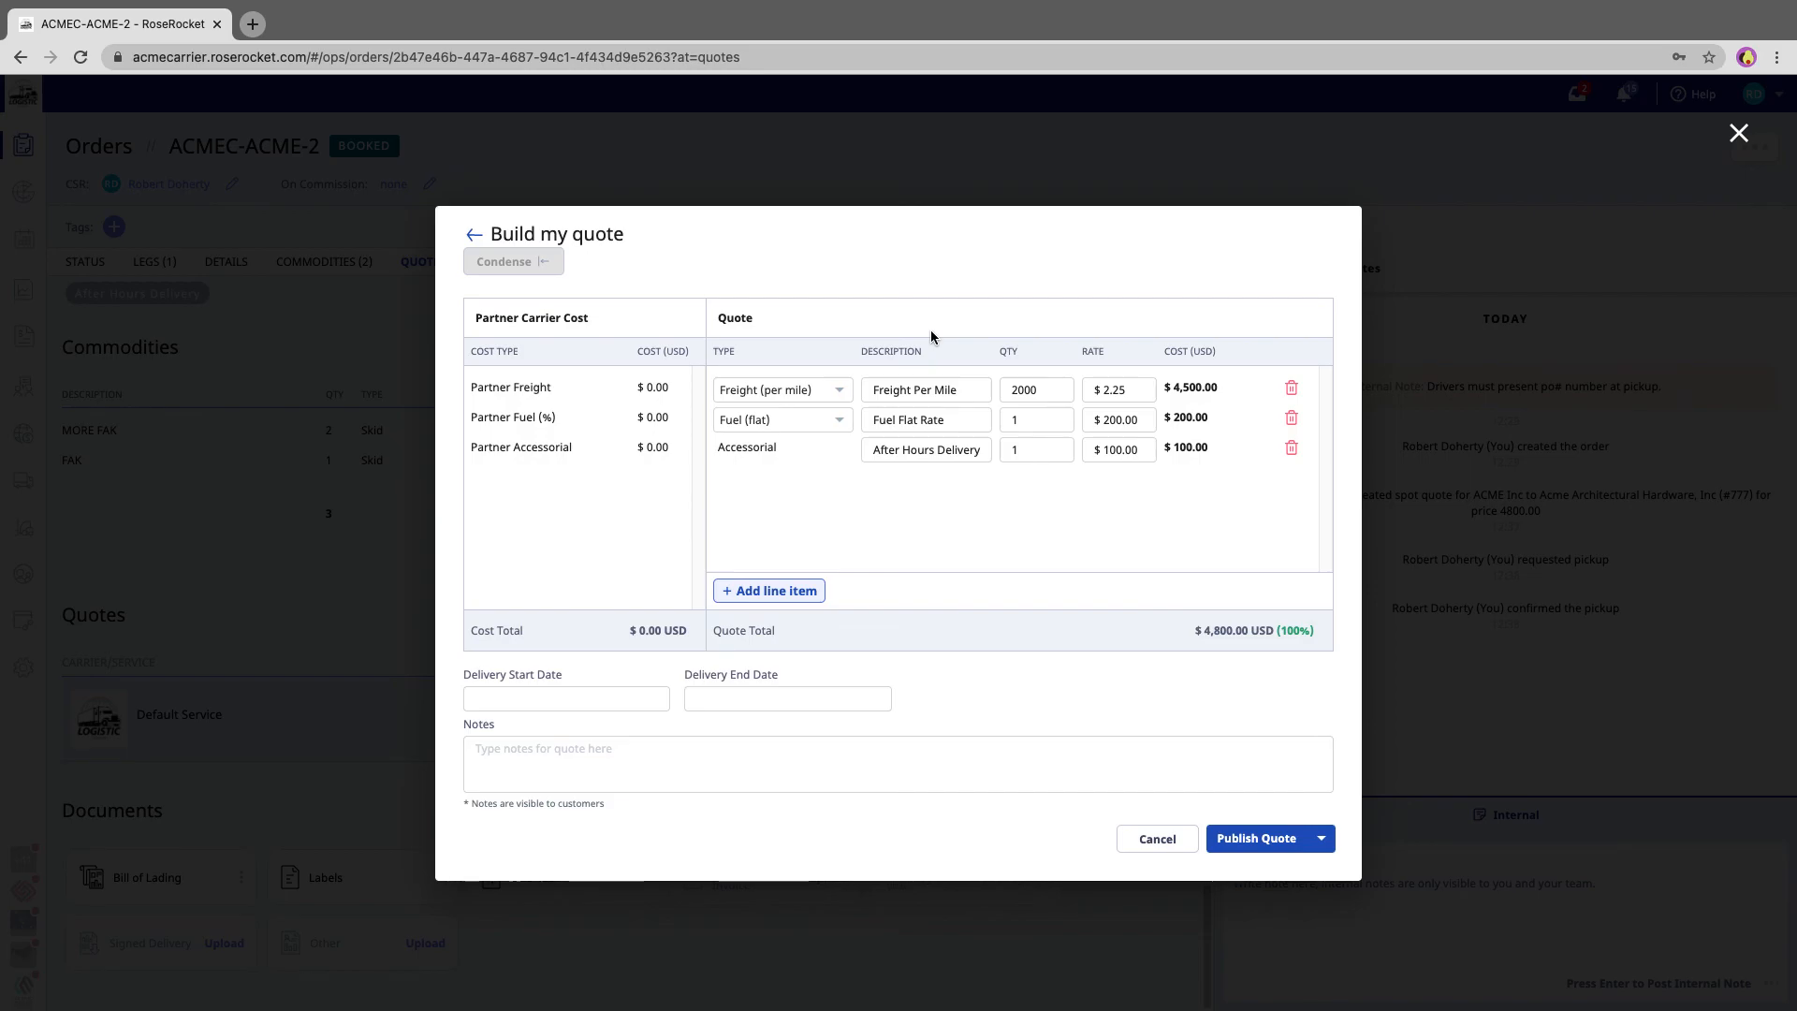
pyautogui.click(1299, 839)
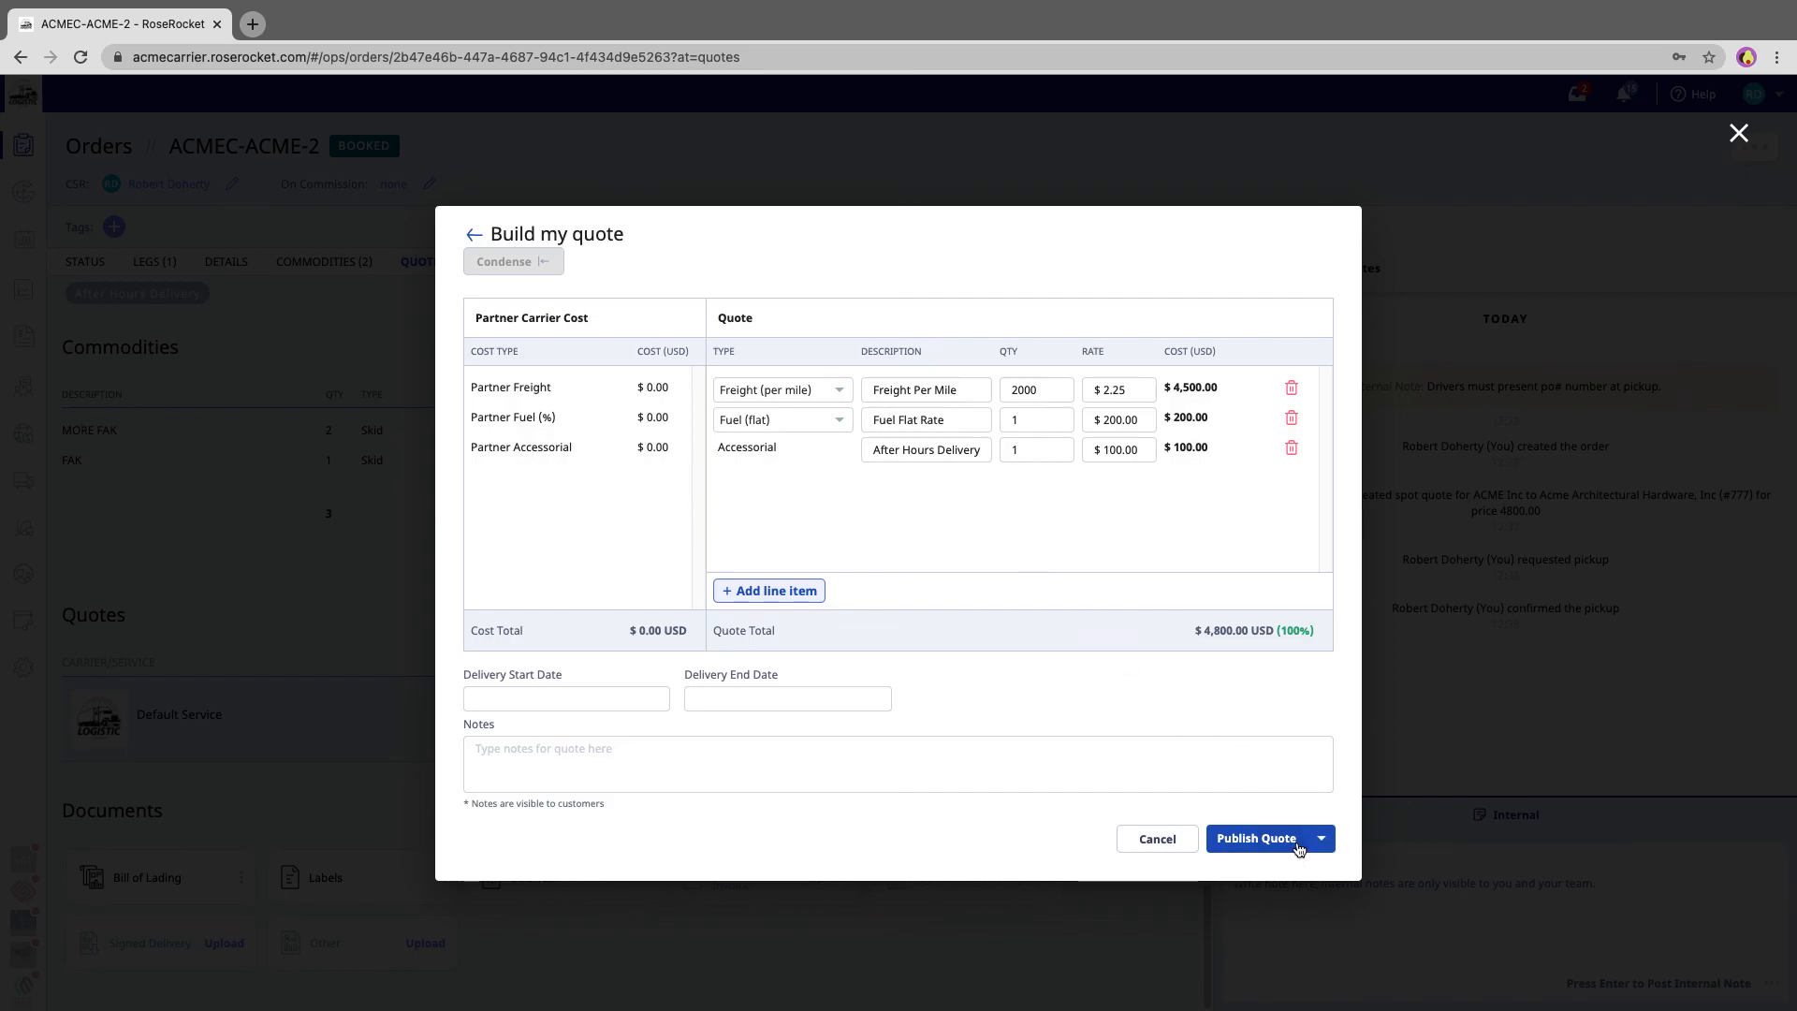